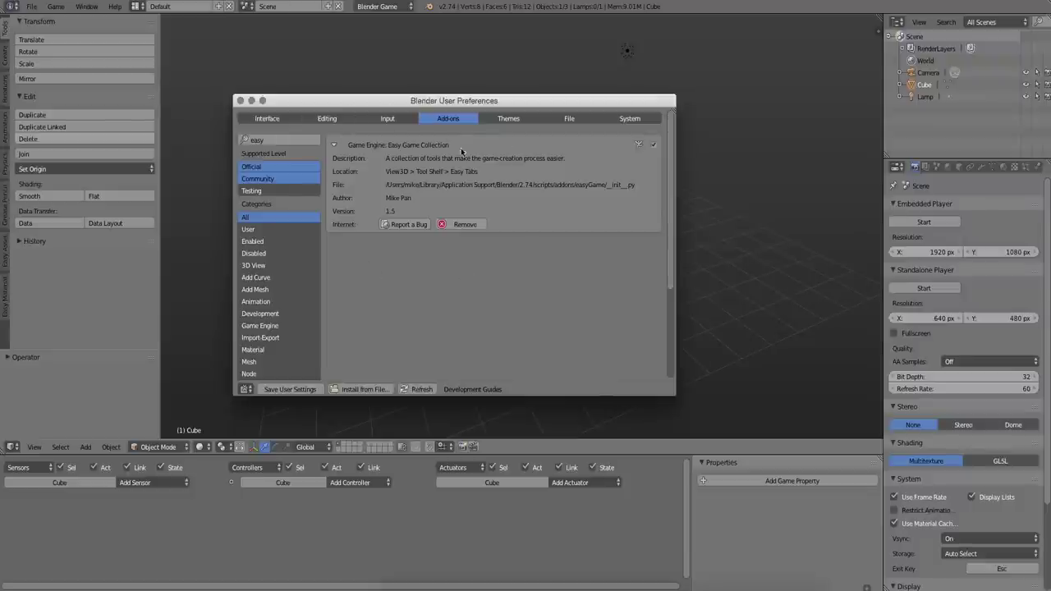
Close the User Preferences window showing the Easy Game Collection add-on, returning to the default cube scene
{"action": "left_click", "coordinate": [240, 101]}
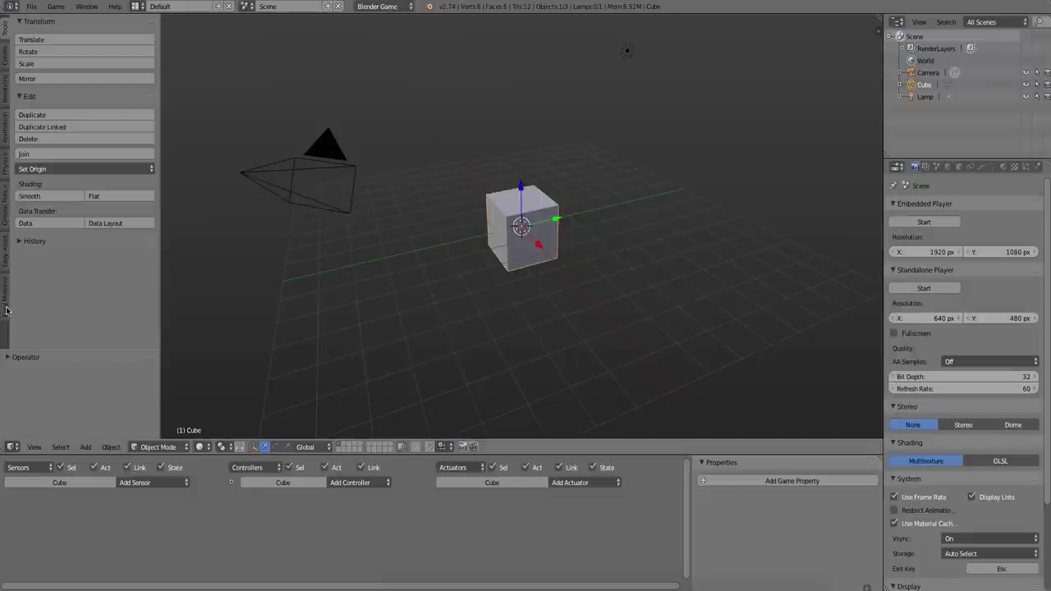
Delete the default camera and cube together
{"action": "right_click", "coordinate": [328, 215], "text": "shift"}
{"action": "key", "text": "x"}
{"action": "left_click", "coordinate": [312, 208]}
Add a mesh plane, scale it up about 10.46 times, and nudge it slightly along Z
{"action": "left_click", "coordinate": [5, 305]}
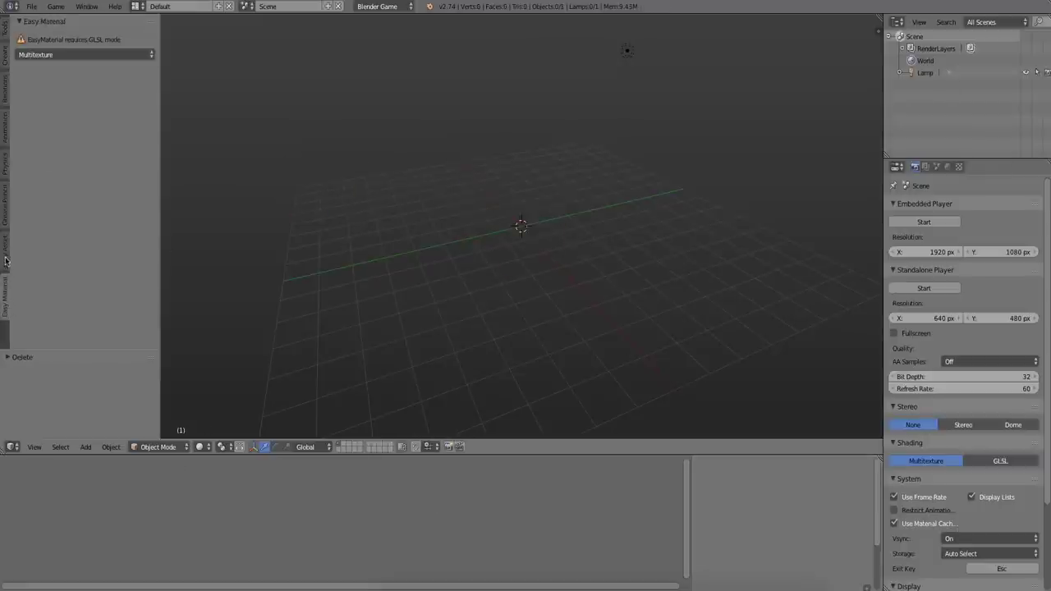
{"action": "left_click", "coordinate": [5, 251]}
{"action": "key", "text": "shift+a"}
{"action": "mouse_move", "coordinate": [347, 293]}
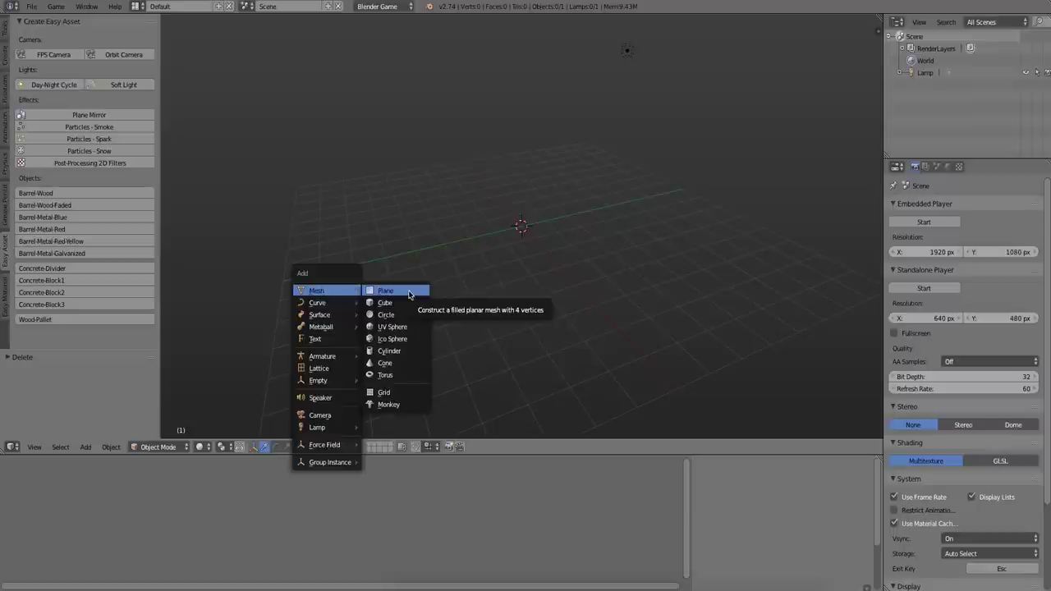
{"action": "left_click", "coordinate": [386, 290]}
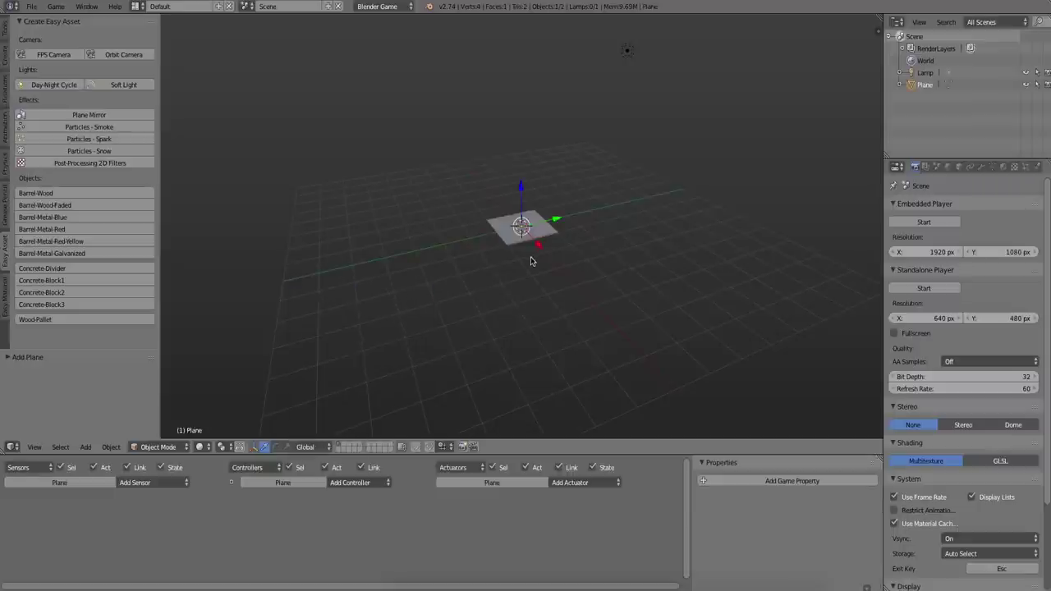
{"action": "key", "text": "s"}
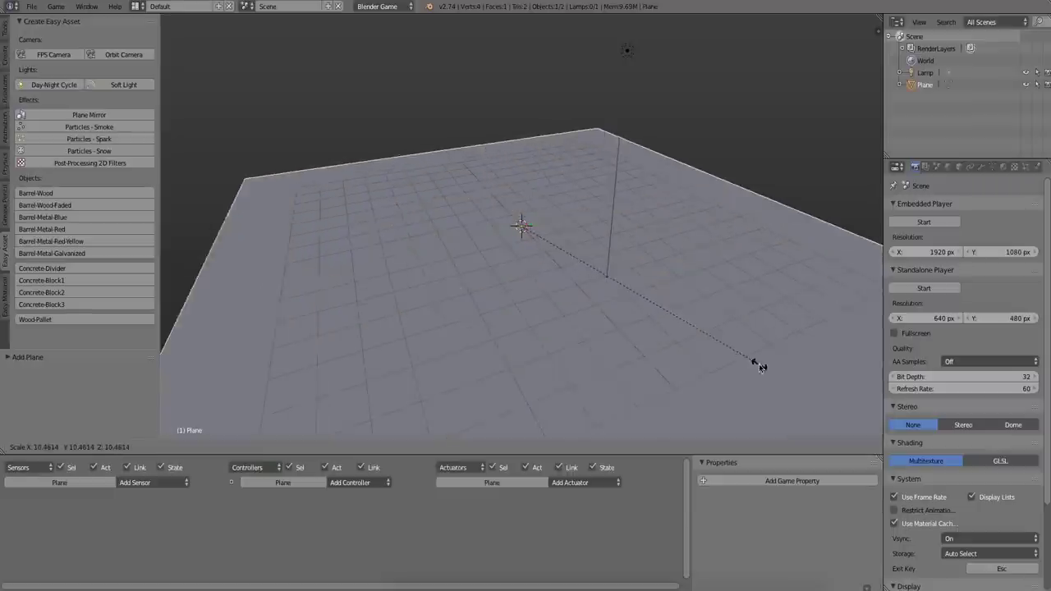
{"action": "left_click", "coordinate": [720, 342]}
{"action": "key", "text": "g"}
{"action": "key", "text": "z"}
{"action": "left_click", "coordinate": [551, 262]}
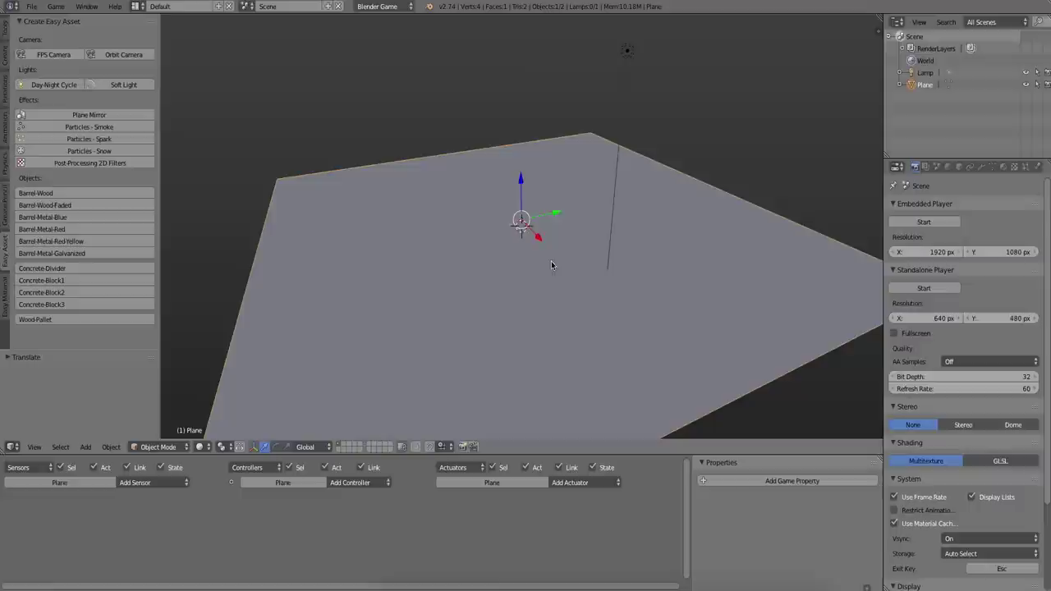
Switch Easy Material shading to GLSL and give the plane a new uber material
{"action": "left_click", "coordinate": [8, 300]}
{"action": "left_click", "coordinate": [69, 55]}
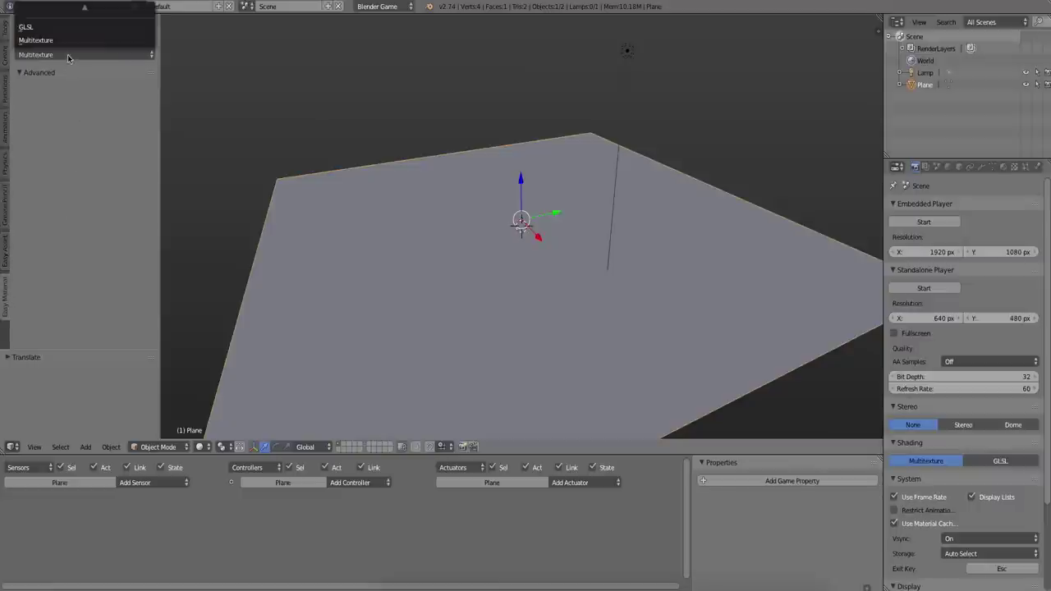
{"action": "left_click", "coordinate": [66, 26]}
{"action": "left_click", "coordinate": [107, 120]}
{"action": "left_click", "coordinate": [120, 123]}
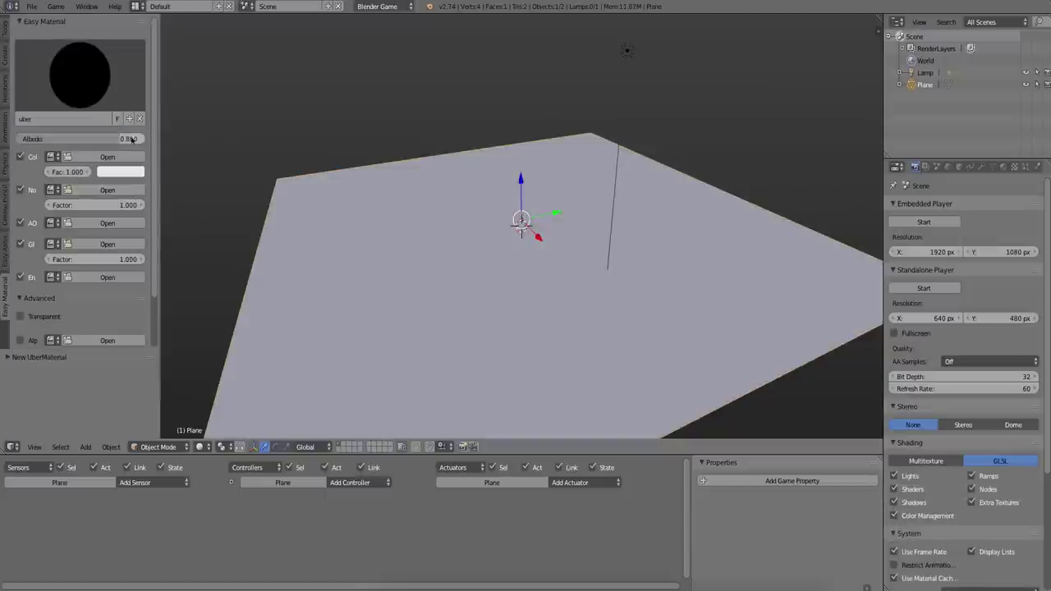
Reset the plane's UV mapping in Edit Mode and return to Object Mode
{"action": "key", "text": "Tab"}
{"action": "key", "text": "u"}
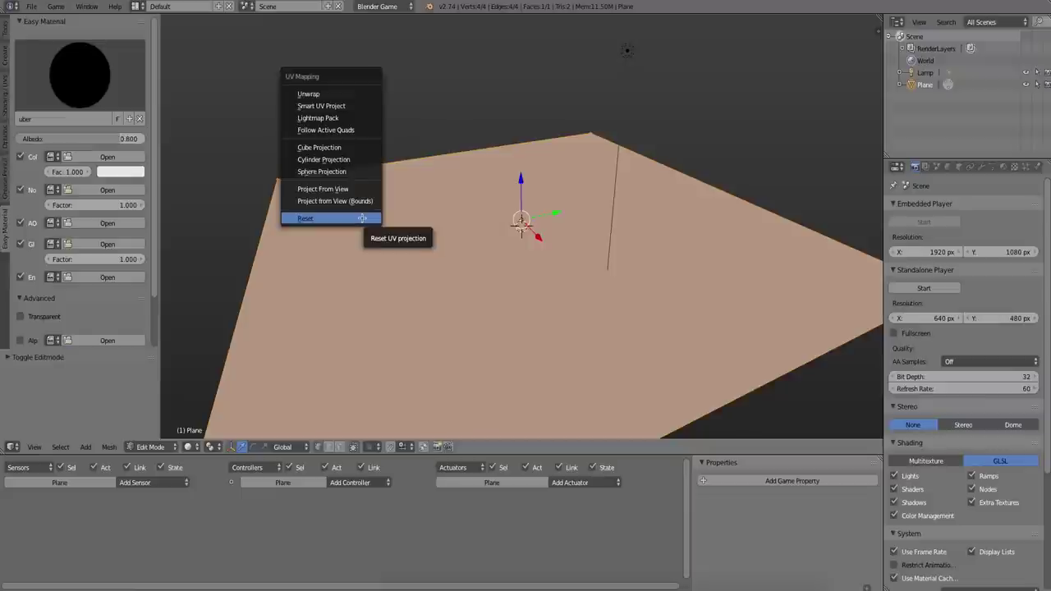
{"action": "left_click", "coordinate": [362, 219]}
{"action": "key", "text": "Tab"}
Load GroundBrickFlooring_01.jpg from the textures folder as the material's colour image
{"action": "left_click", "coordinate": [53, 156]}
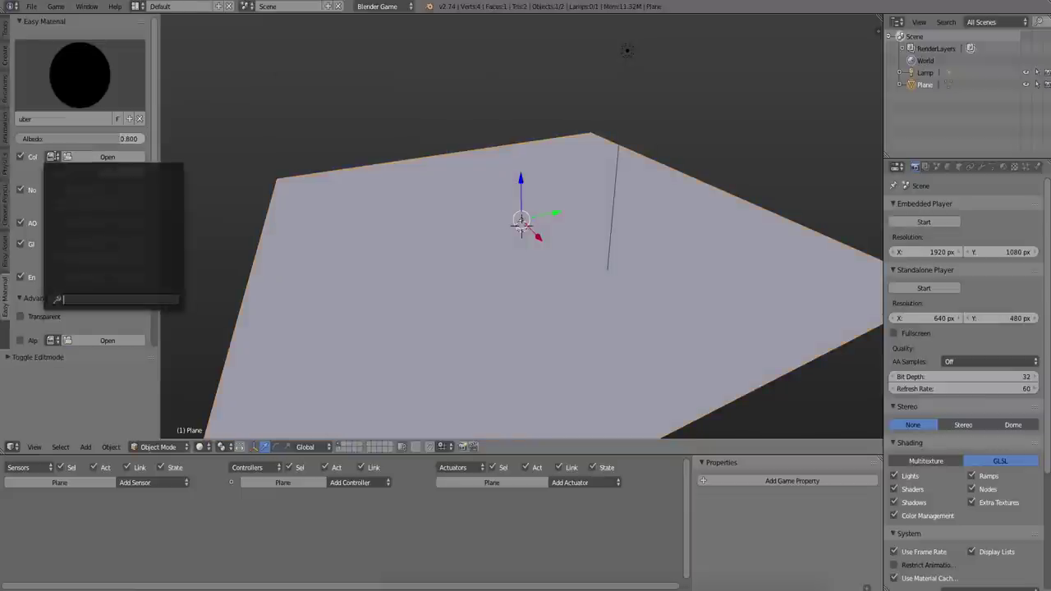
{"action": "left_click", "coordinate": [97, 158]}
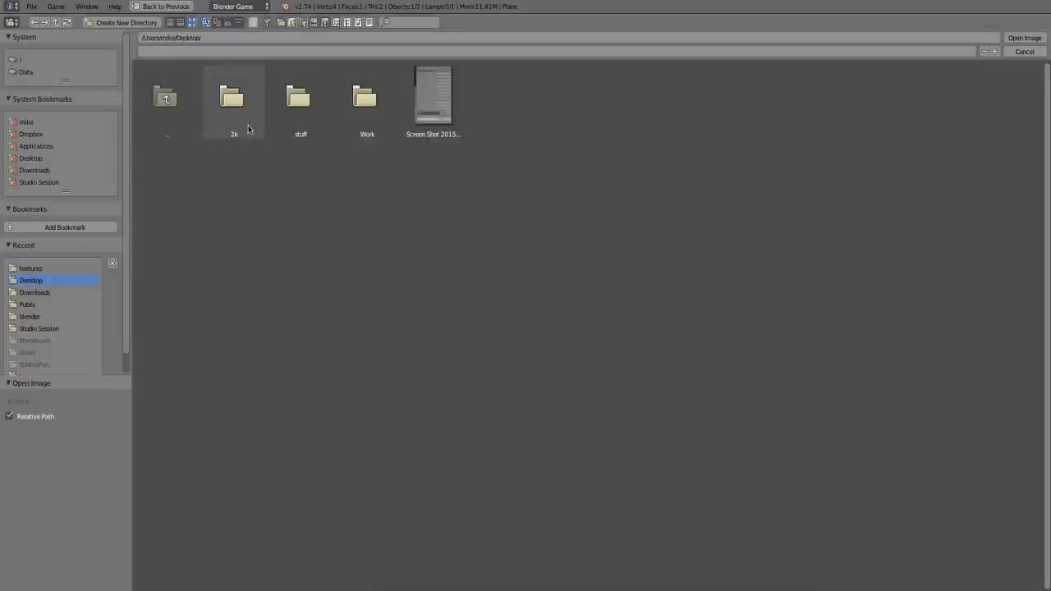
{"action": "left_click", "coordinate": [50, 268]}
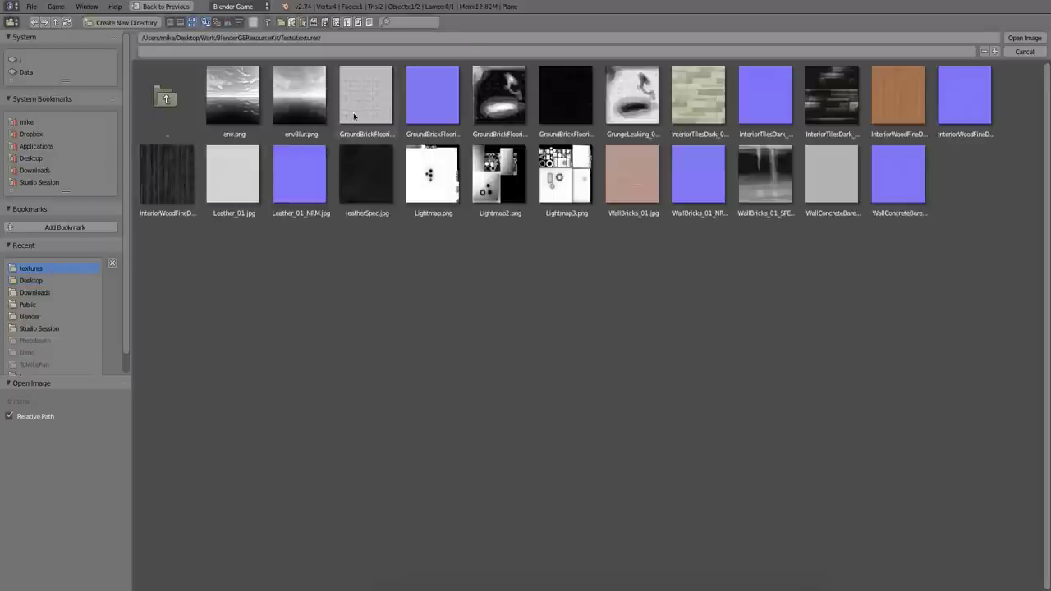
{"action": "left_click", "coordinate": [357, 110]}
{"action": "double_click", "coordinate": [356, 110]}
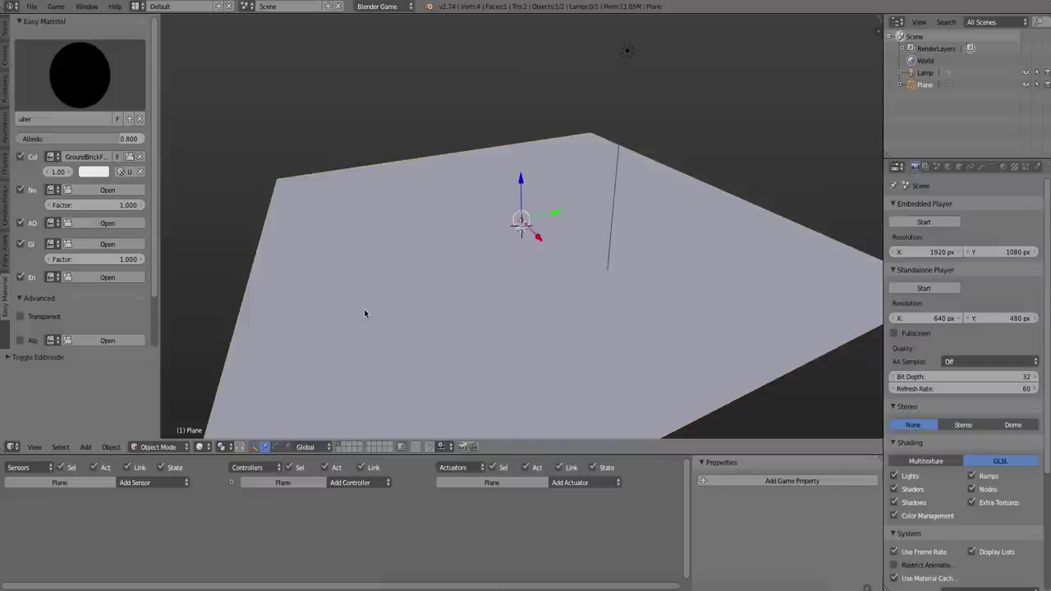
{"action": "middle_click_drag", "start_coordinate": [368, 311], "coordinate": [434, 314]}
Load the GroundBrick NRM image from the textures folder as the normal map
{"action": "scroll", "coordinate": [435, 317], "scroll_direction": "up", "scroll_amount": 4}
{"action": "scroll", "coordinate": [434, 317], "scroll_direction": "down", "scroll_amount": 4}
{"action": "left_click", "coordinate": [51, 189]}
{"action": "left_click", "coordinate": [88, 190]}
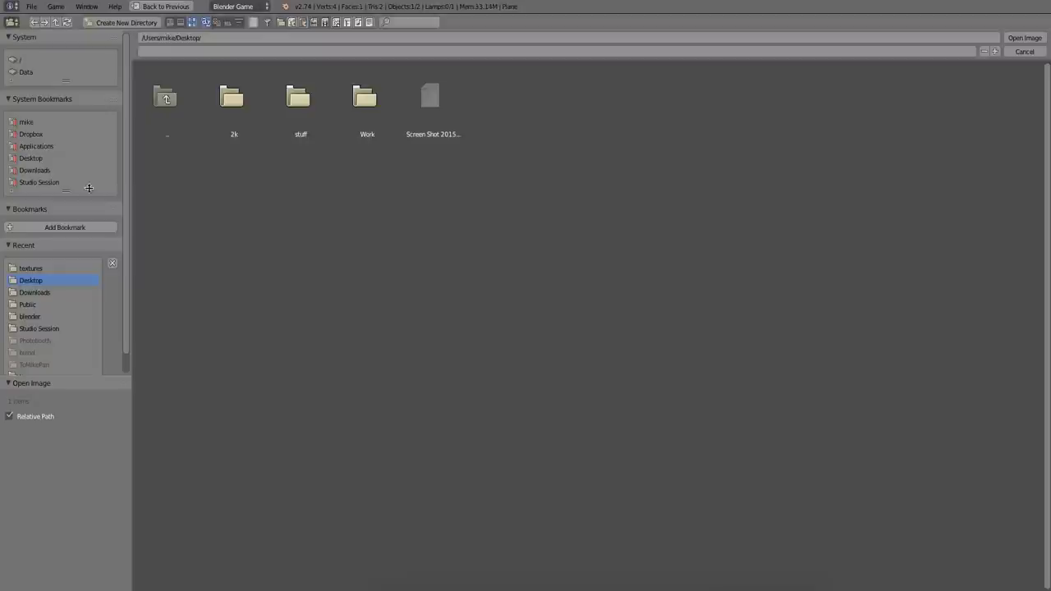
{"action": "left_click", "coordinate": [57, 268]}
{"action": "double_click", "coordinate": [422, 93]}
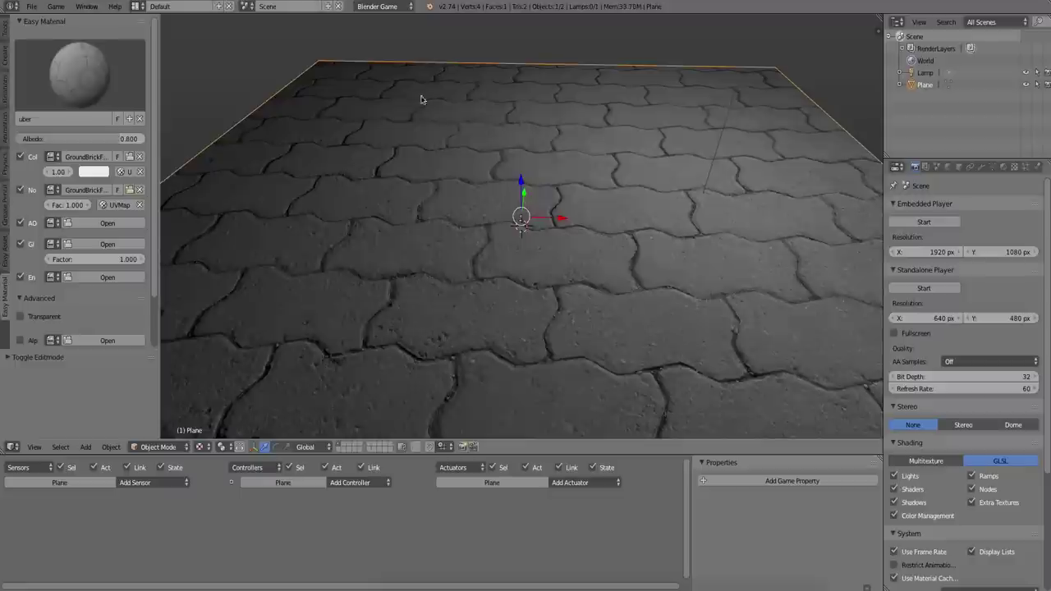
{"action": "middle_click_drag", "start_coordinate": [291, 229], "coordinate": [344, 242]}
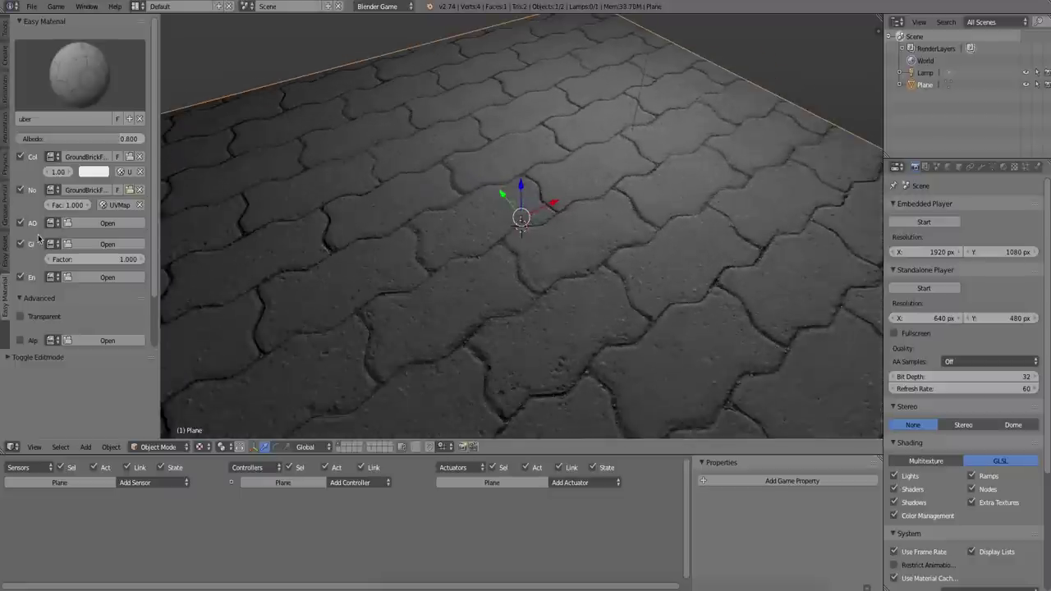
{"action": "middle_click_drag", "start_coordinate": [161, 260], "coordinate": [213, 264]}
Load the GroundBrick SPEC image as the material's gloss map
{"action": "left_click", "coordinate": [107, 244]}
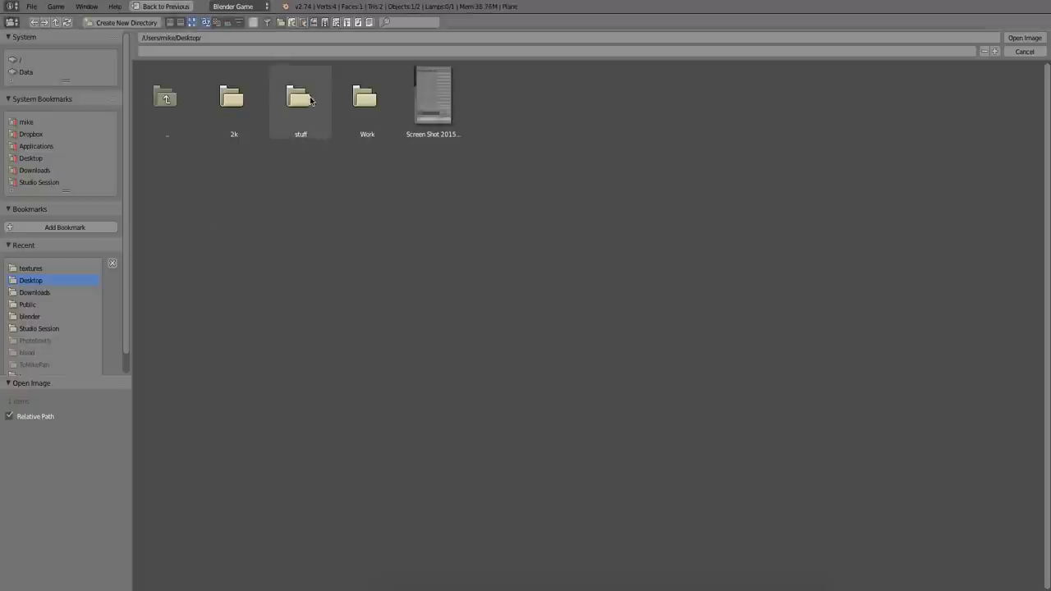
{"action": "left_click", "coordinate": [72, 269]}
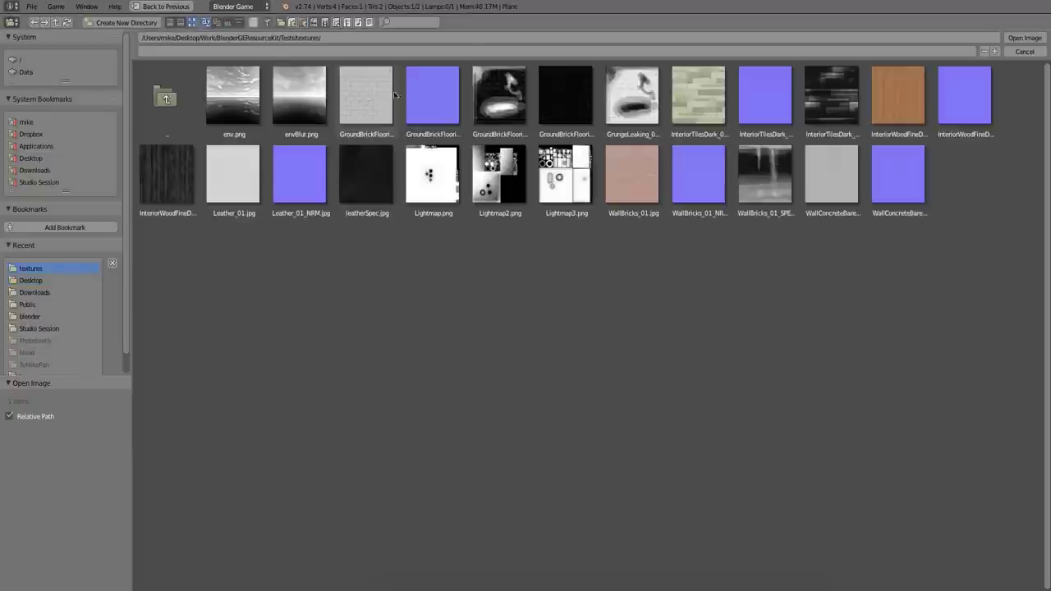
{"action": "double_click", "coordinate": [498, 90]}
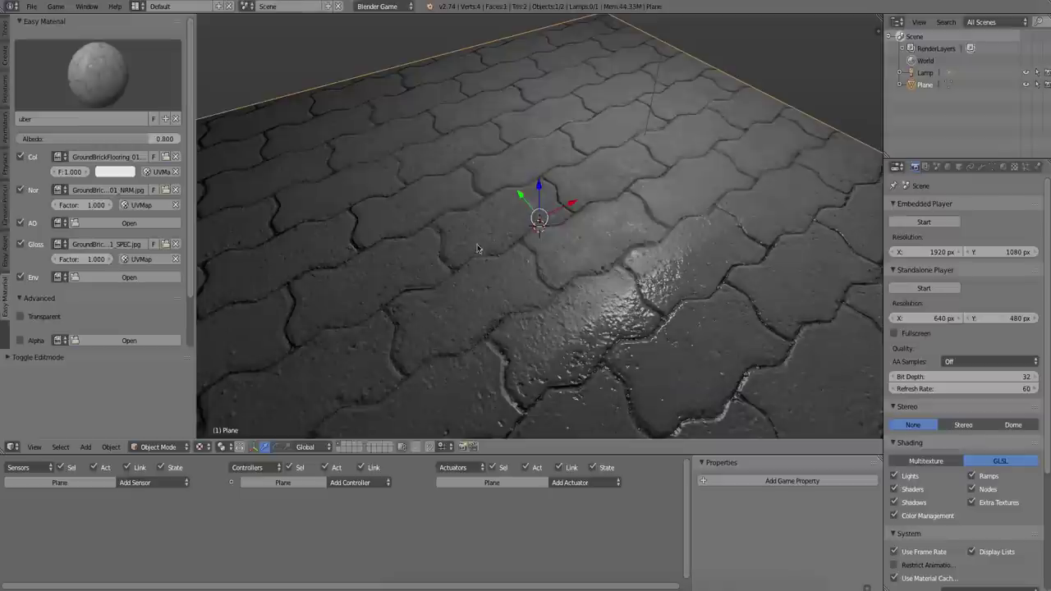
{"action": "middle_click_drag", "start_coordinate": [475, 252], "coordinate": [335, 233]}
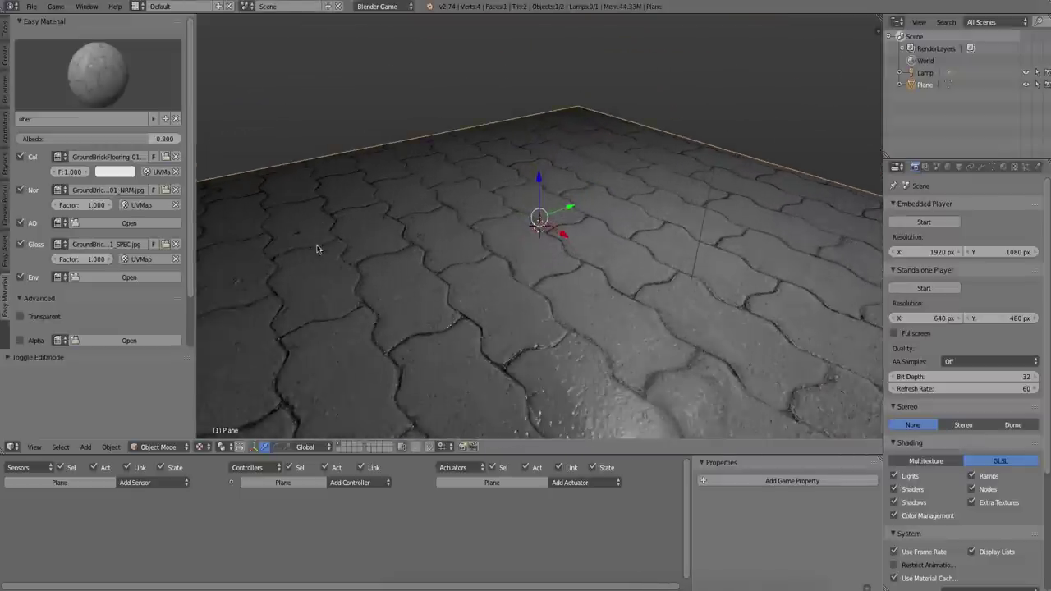
Load env.png from the textures folder as the environment map
{"action": "left_click", "coordinate": [103, 278]}
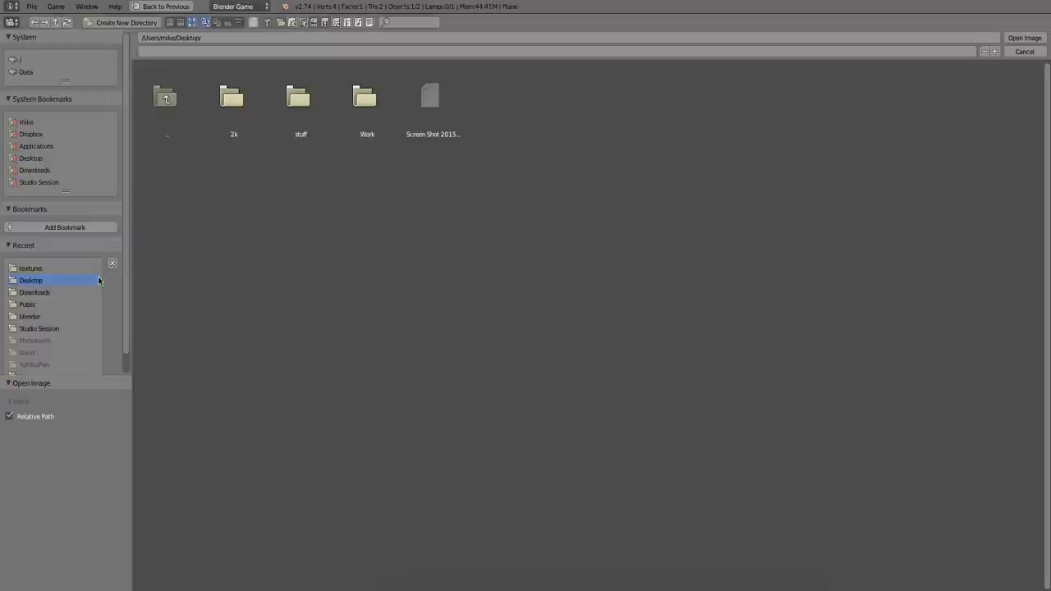
{"action": "left_click", "coordinate": [63, 269]}
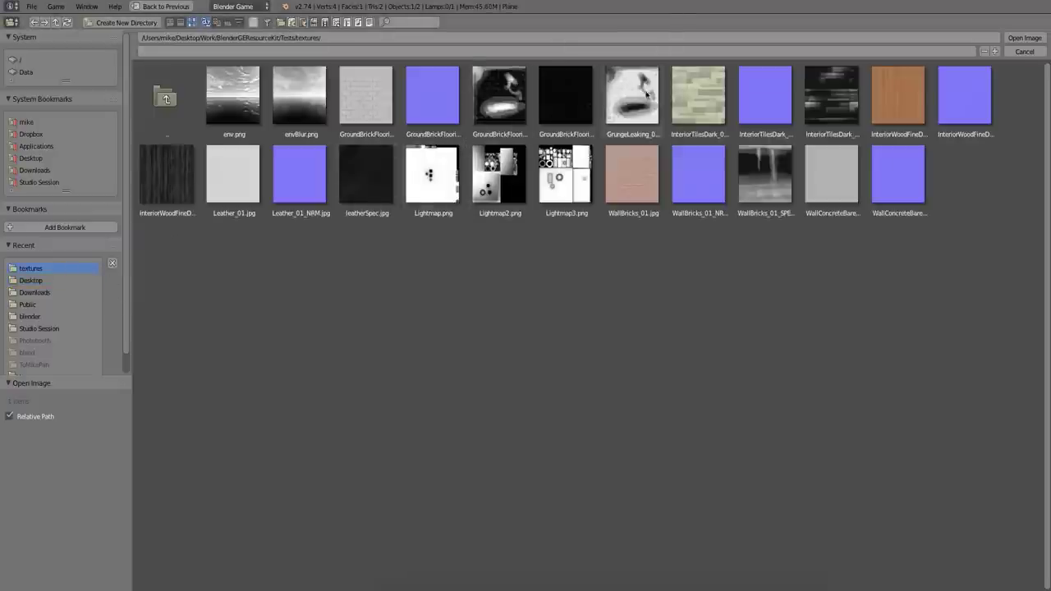
{"action": "left_click", "coordinate": [232, 108]}
{"action": "double_click", "coordinate": [232, 108]}
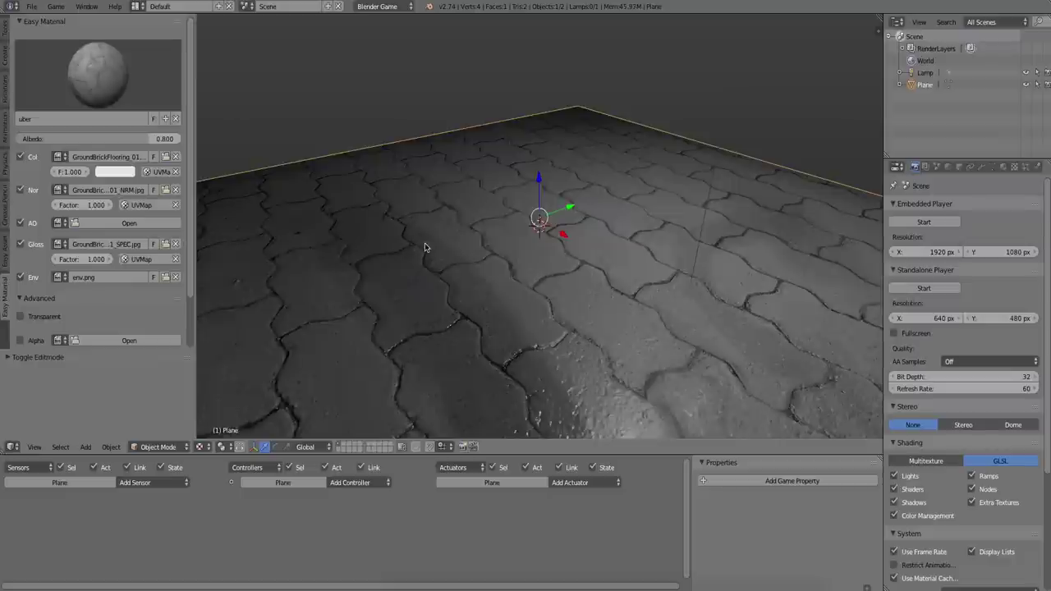
{"action": "middle_click_drag", "start_coordinate": [425, 244], "coordinate": [572, 252]}
{"action": "scroll", "coordinate": [572, 253], "scroll_direction": "down", "scroll_amount": 2}
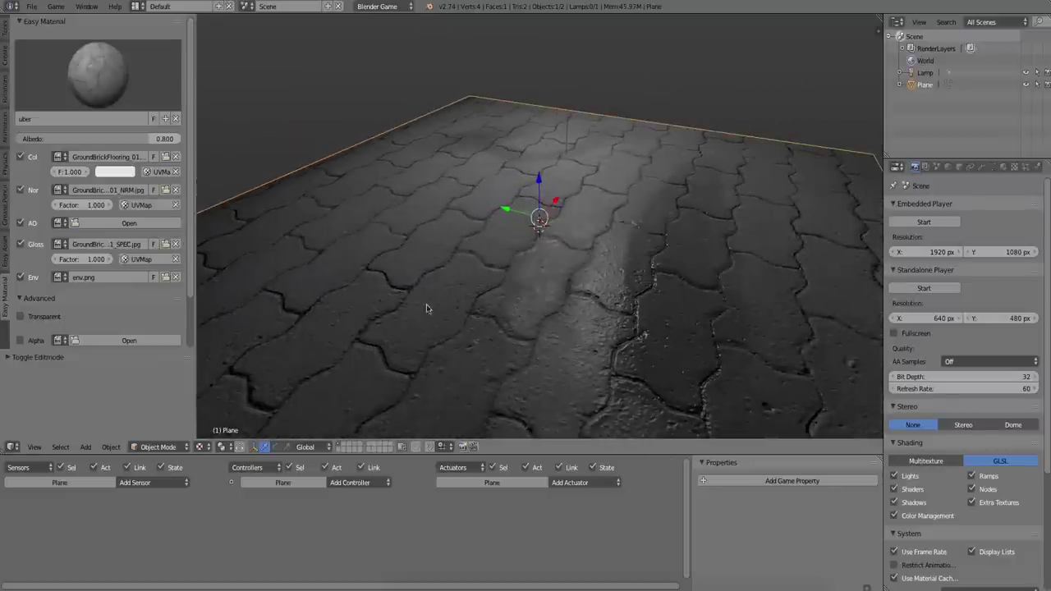
{"action": "scroll", "coordinate": [350, 297], "scroll_direction": "down", "scroll_amount": 4}
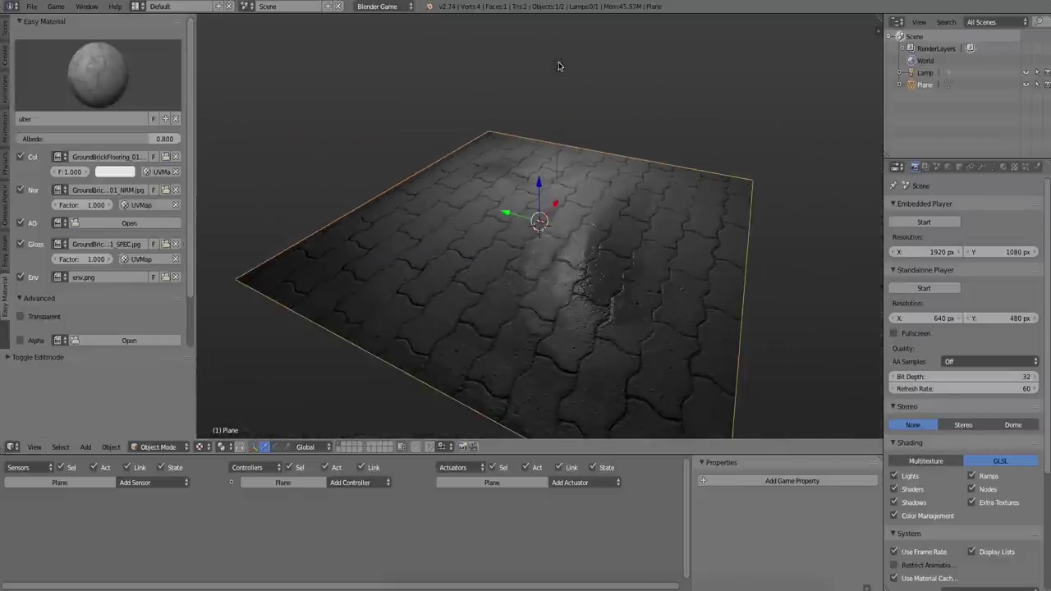
Add the five-lamp GESoftLight soft light rig from the Easy Asset panel
{"action": "right_click", "coordinate": [559, 65]}
{"action": "key", "text": "g"}
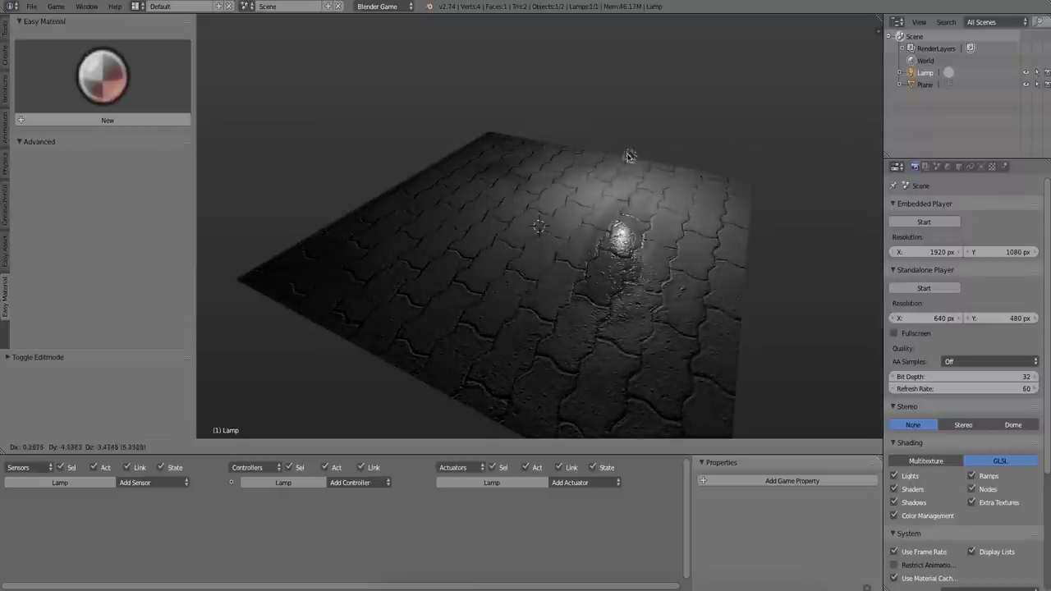
{"action": "right_click", "coordinate": [383, 108]}
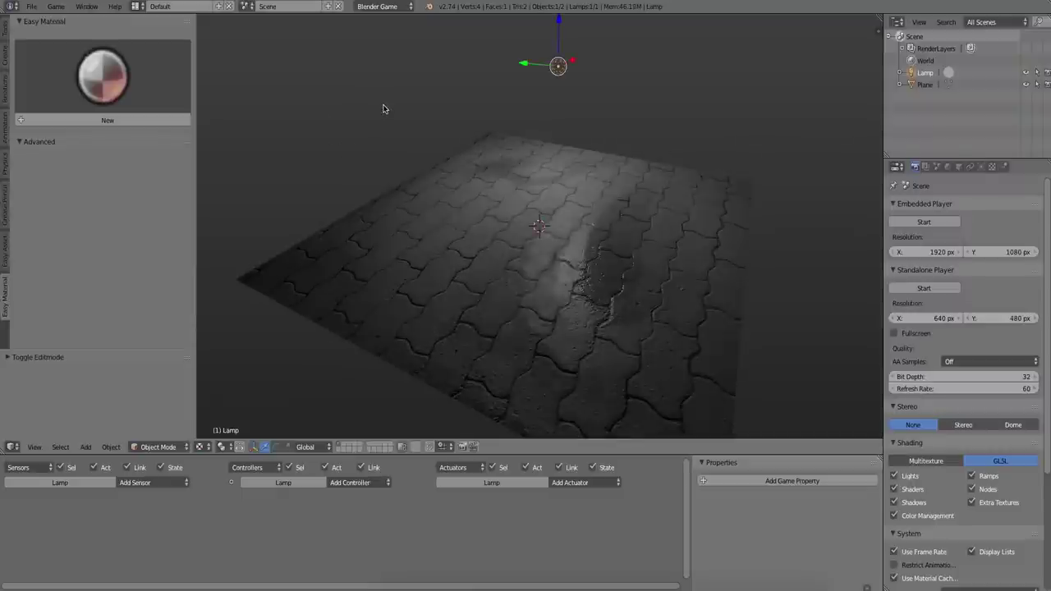
{"action": "left_click", "coordinate": [5, 251]}
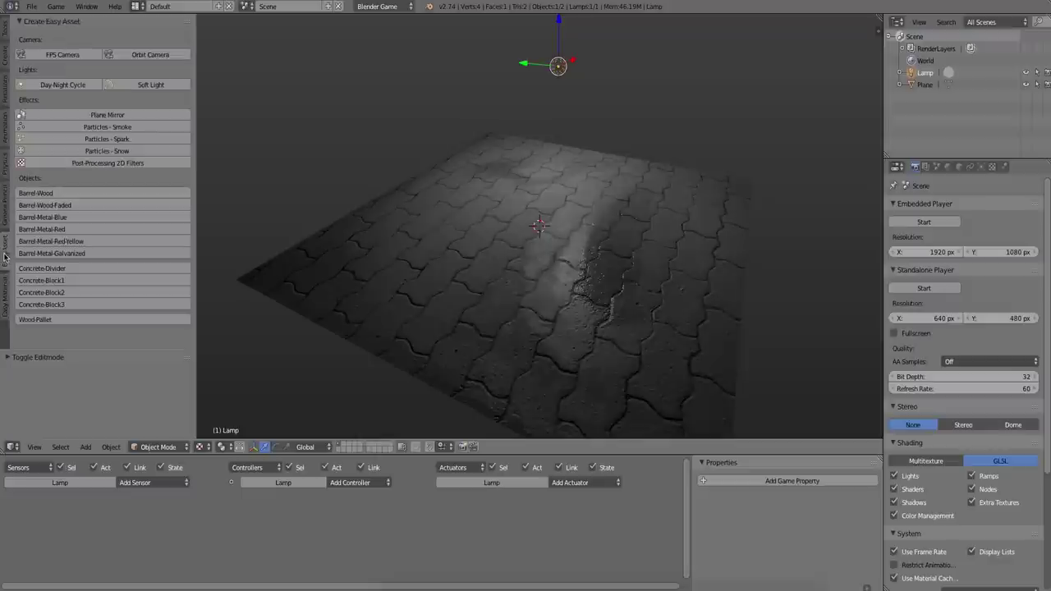
{"action": "left_click", "coordinate": [135, 84]}
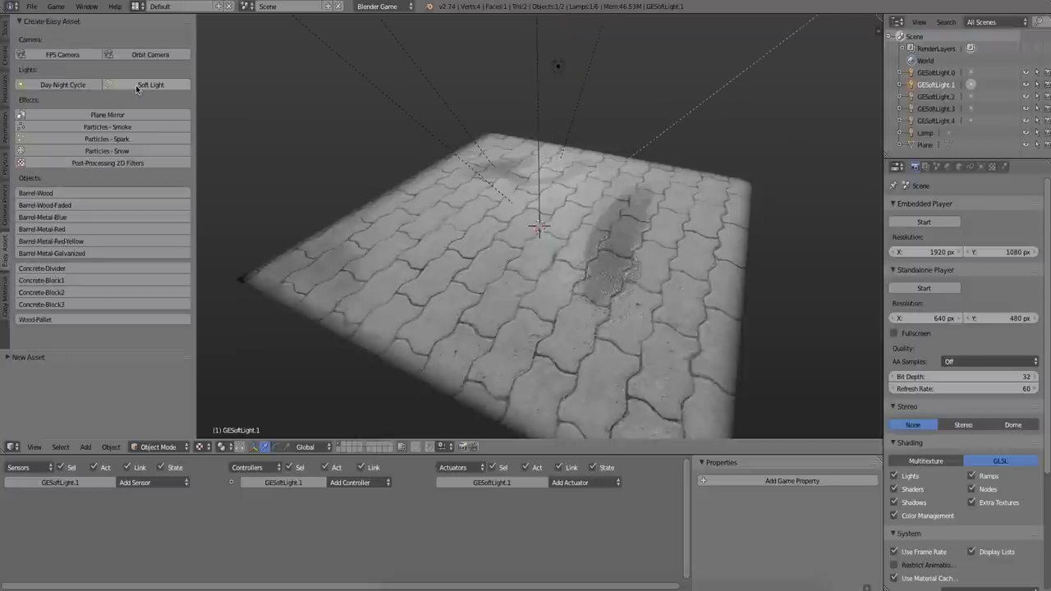
Orbit to a near top-down view and select the ground plane
{"action": "right_click", "coordinate": [558, 69]}
{"action": "middle_click_drag", "start_coordinate": [575, 62], "coordinate": [540, 345]}
{"action": "right_click", "coordinate": [539, 345]}
Enlarge the ground plane and scale its UVs up in a new UV/Image Editor so bricks tile finer
{"action": "key", "text": "s"}
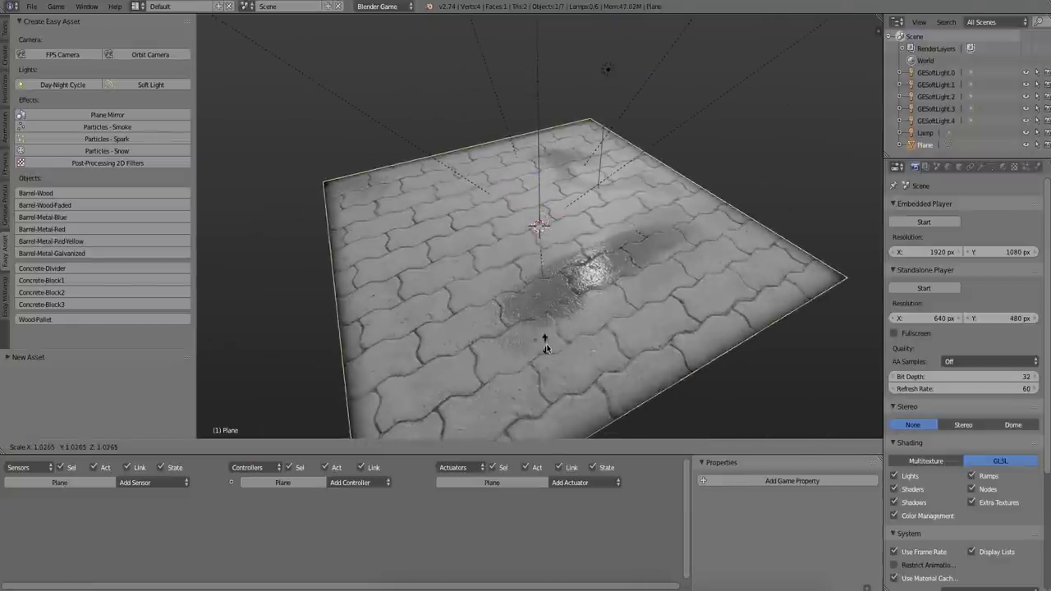
{"action": "left_click", "coordinate": [650, 391]}
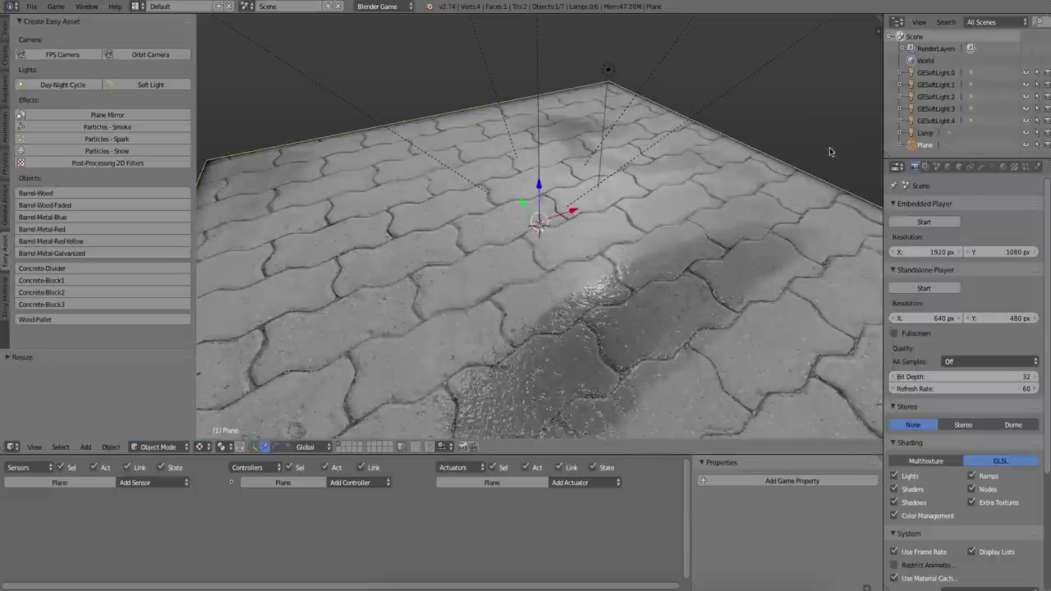
{"action": "left_click_drag", "start_coordinate": [880, 18], "coordinate": [680, 21]}
{"action": "left_click", "coordinate": [689, 446]}
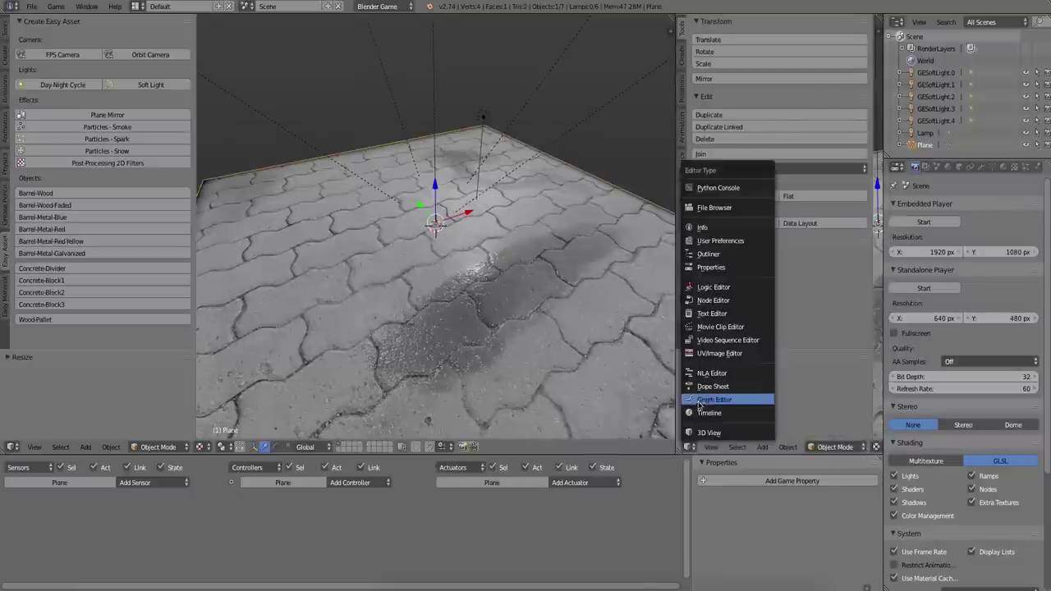
{"action": "left_click", "coordinate": [719, 354]}
{"action": "key", "text": "Tab"}
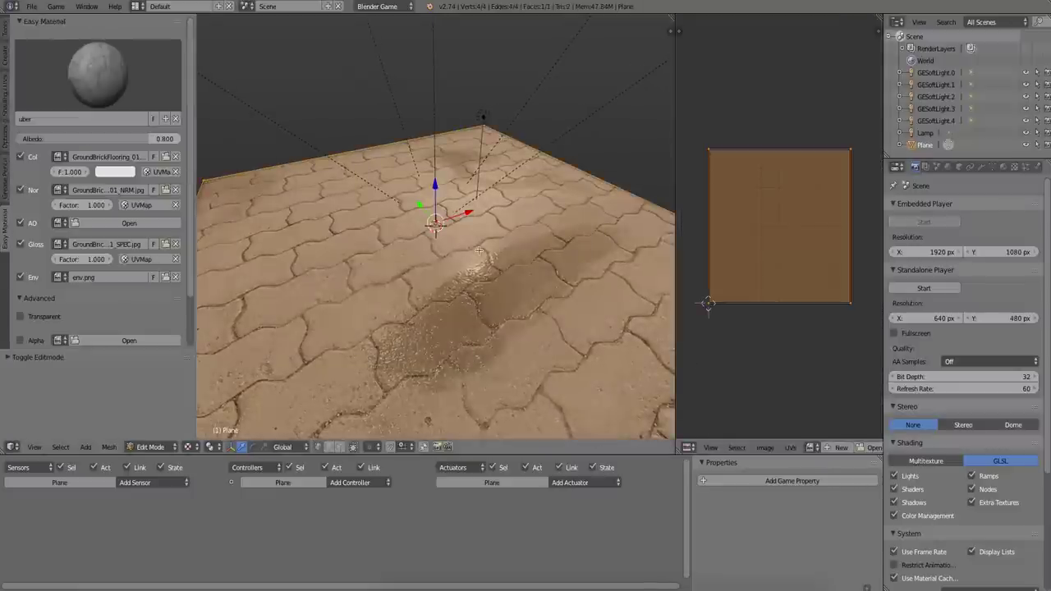
{"action": "key", "text": "s"}
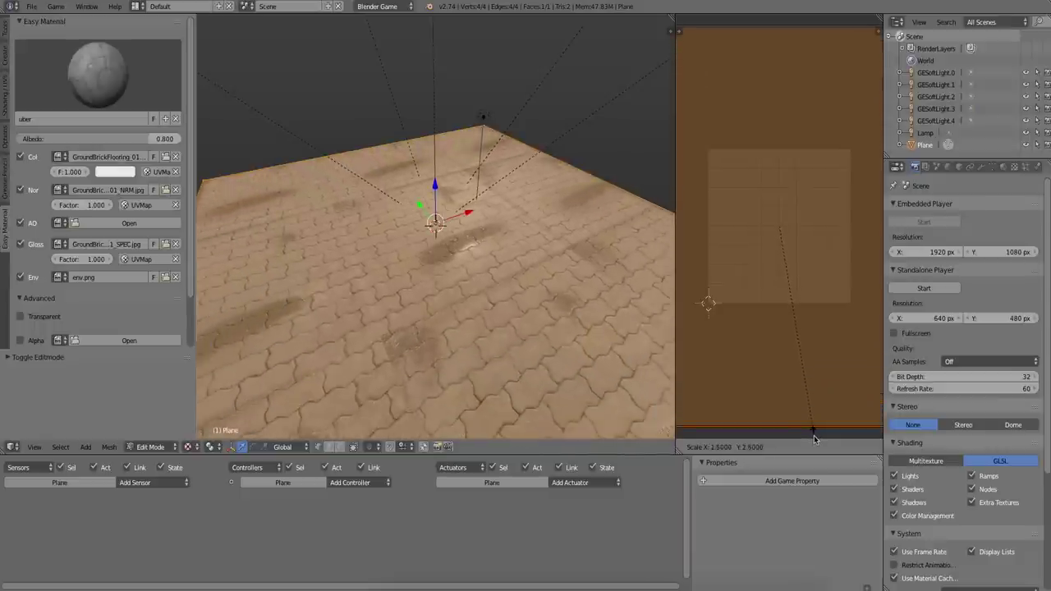
{"action": "left_click", "coordinate": [814, 435]}
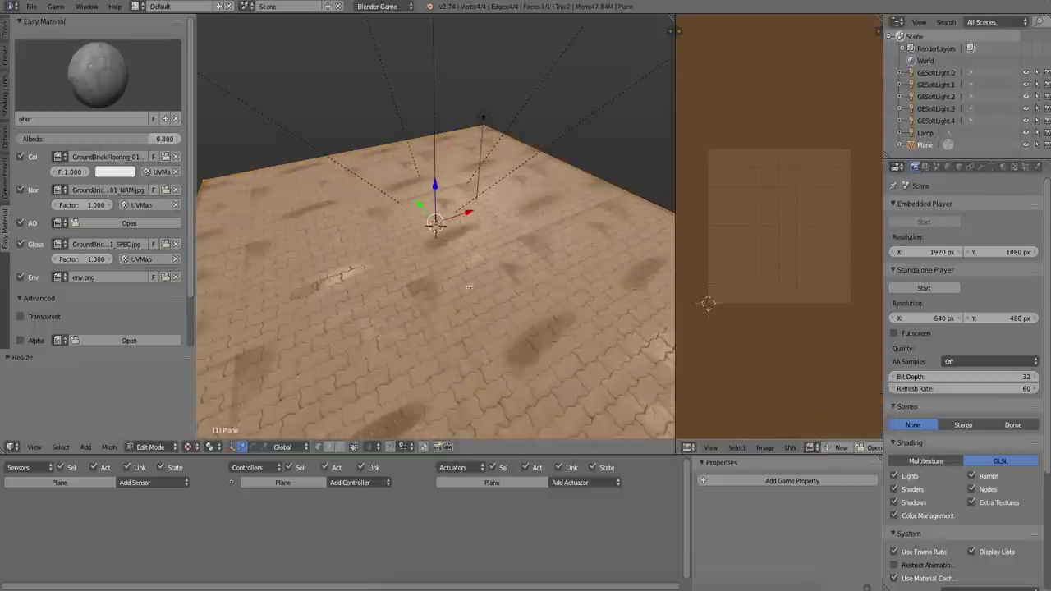
{"action": "key", "text": "Tab"}
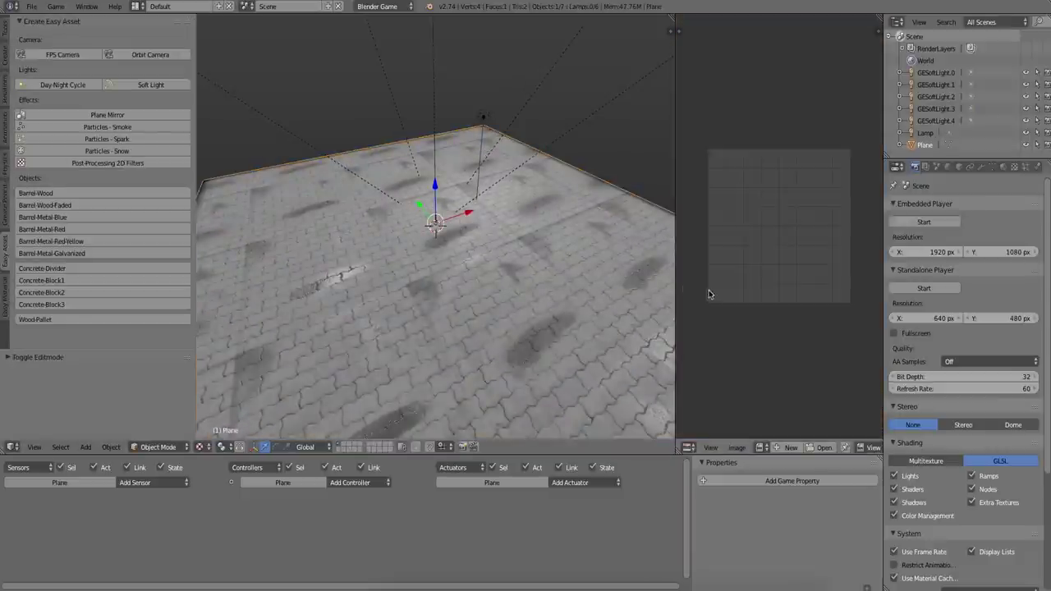
Add a second UV map in mesh data and name the two maps Detail and Big
{"action": "left_click", "coordinate": [992, 166]}
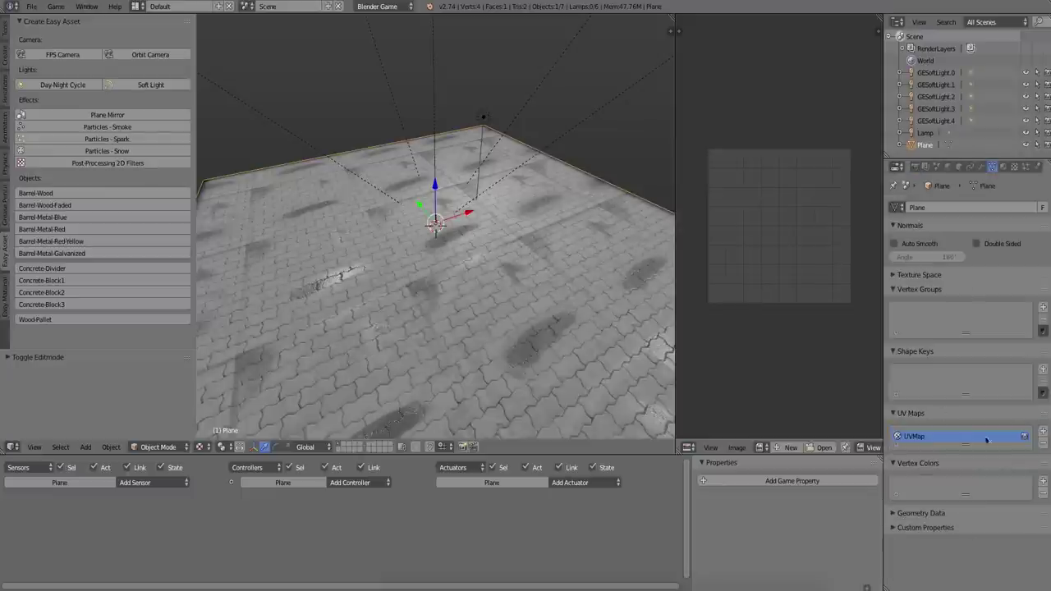
{"action": "left_click_drag", "start_coordinate": [962, 445], "coordinate": [964, 482]}
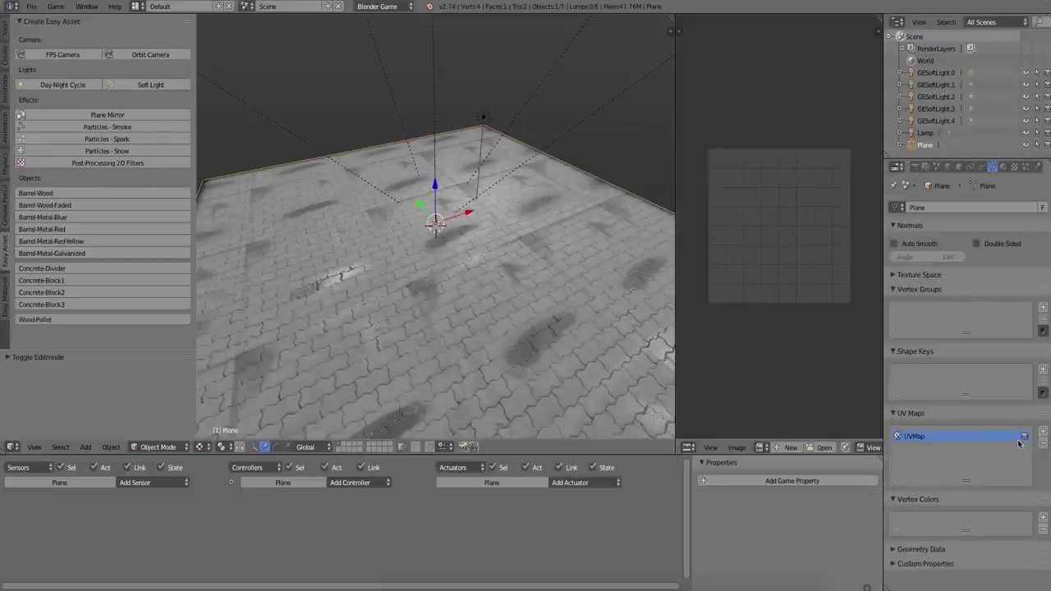
{"action": "left_click", "coordinate": [1043, 433]}
{"action": "double_click", "coordinate": [930, 436]}
{"action": "type", "text": "Detail"}
{"action": "key", "text": "Tab"}
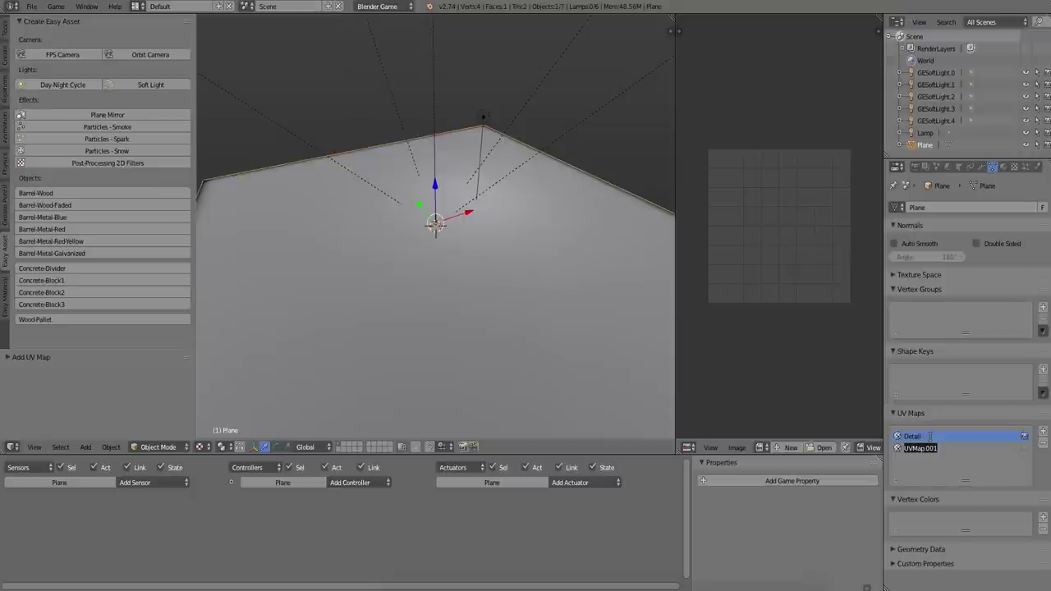
{"action": "type", "text": "Lig"}
{"action": "key", "text": "Return"}
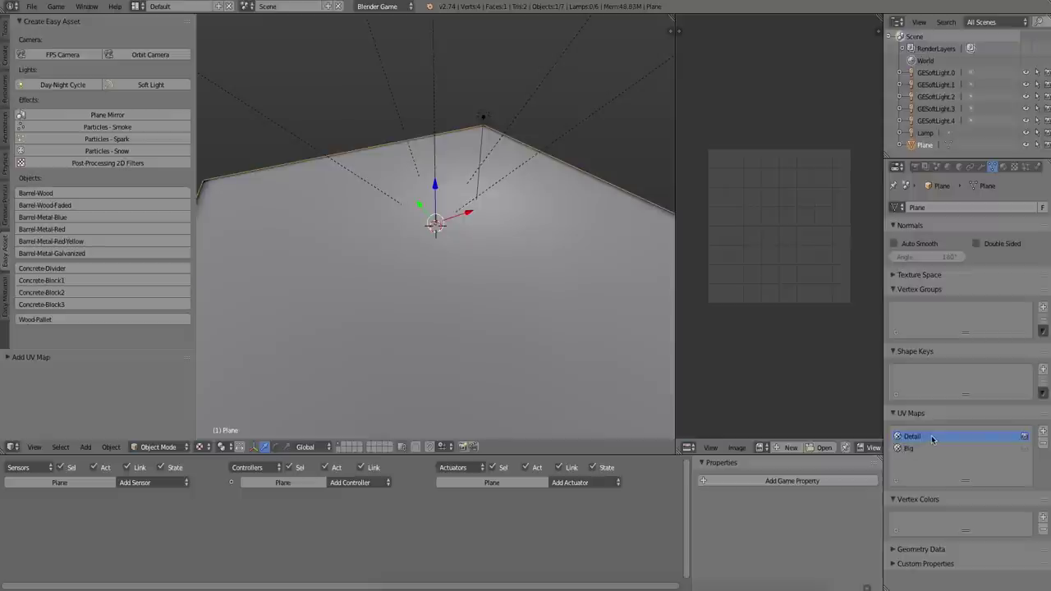
Assign the Col and Nor textures to the Detail UV map and Gloss to Big
{"action": "left_click", "coordinate": [6, 304]}
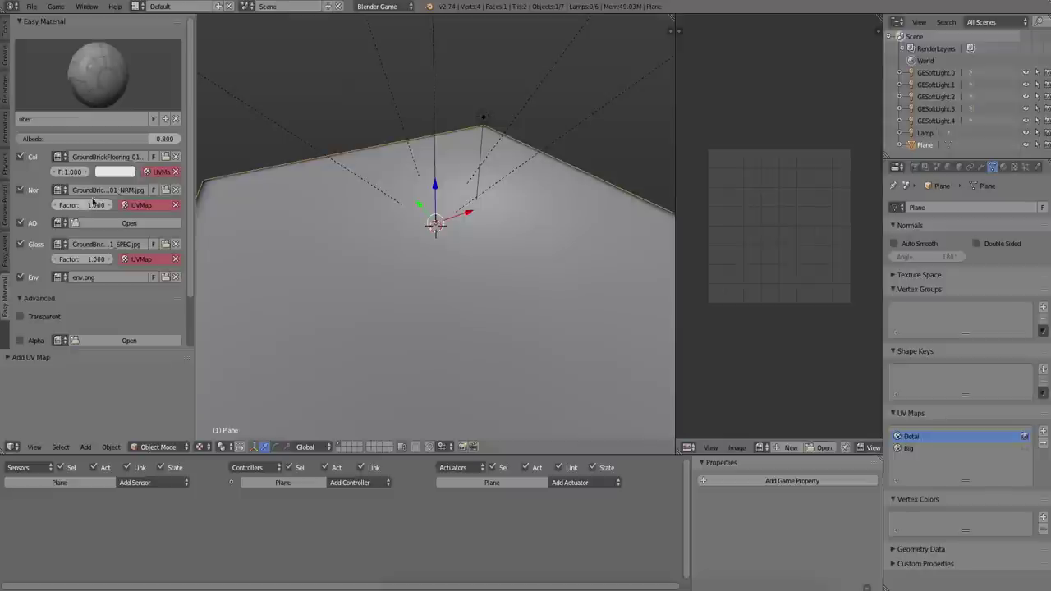
{"action": "left_click", "coordinate": [167, 171]}
{"action": "left_click", "coordinate": [148, 202]}
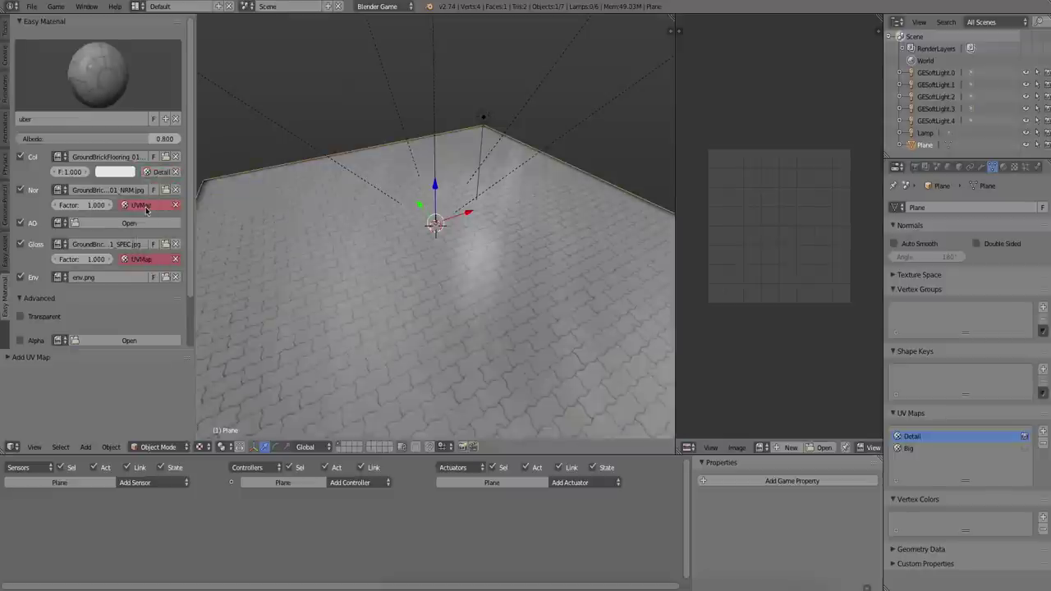
{"action": "left_click", "coordinate": [149, 205]}
{"action": "left_click", "coordinate": [144, 235]}
{"action": "left_click", "coordinate": [141, 259]}
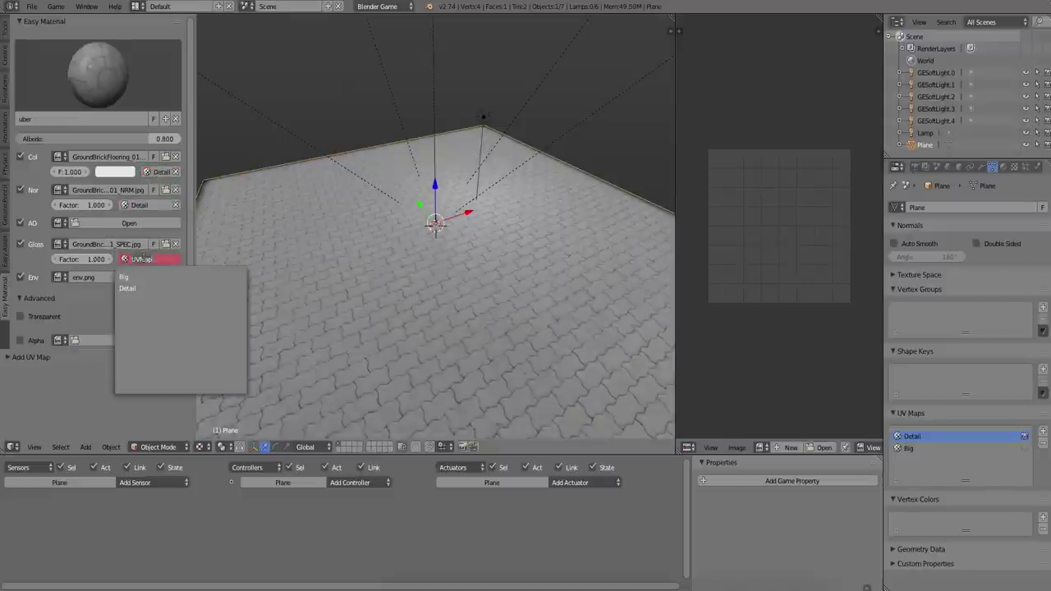
{"action": "left_click", "coordinate": [142, 278]}
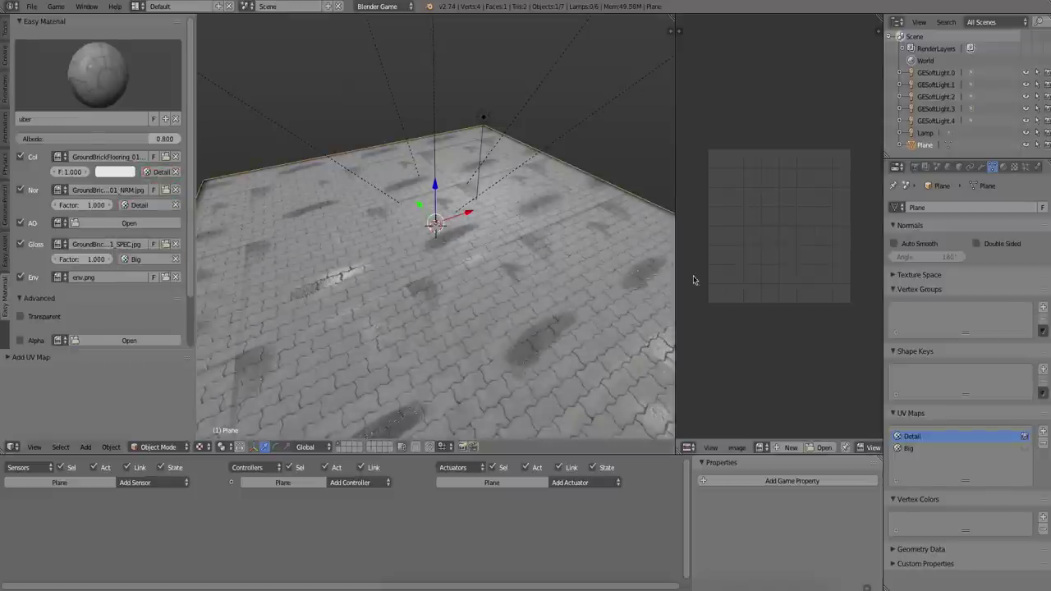
Make Big the active UV map and reset its UVs to a full square
{"action": "key", "text": "Tab"}
{"action": "left_click", "coordinate": [927, 450]}
{"action": "scroll", "coordinate": [778, 328], "scroll_direction": "down", "scroll_amount": 3}
{"action": "key", "text": "s"}
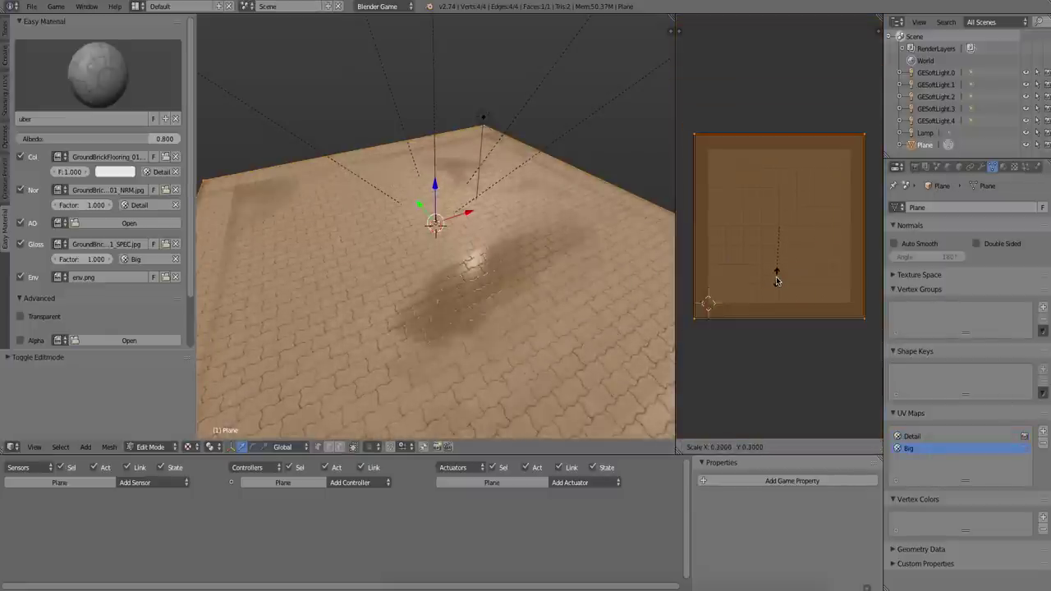
{"action": "key", "text": "Escape"}
{"action": "key", "text": "u"}
{"action": "left_click", "coordinate": [470, 240]}
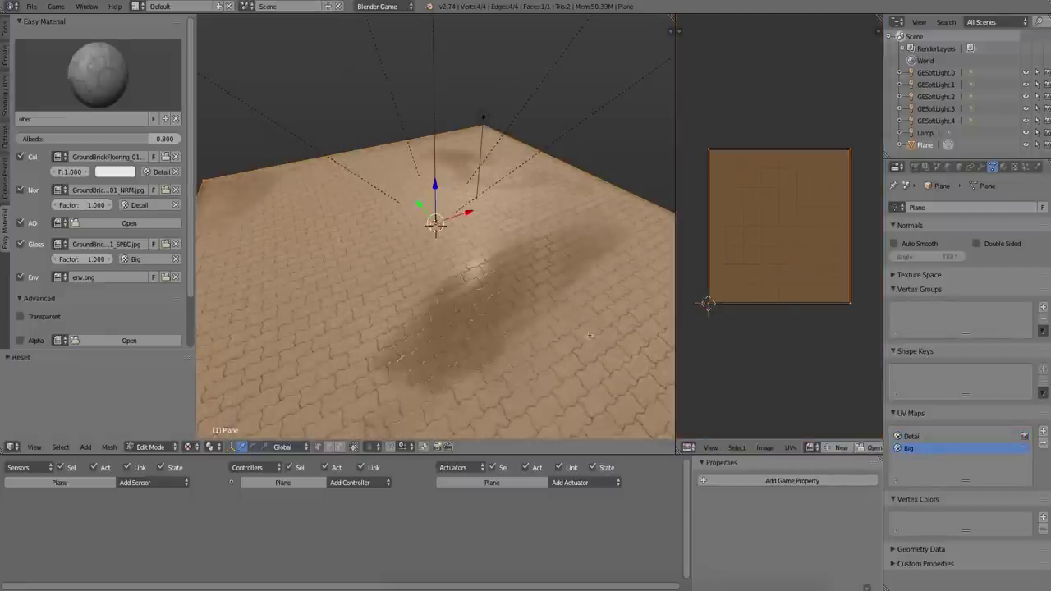
{"action": "key", "text": "Tab"}
Inspect the floor texture and merge the UV editor back into the 3D view
{"action": "middle_click_drag", "start_coordinate": [510, 288], "coordinate": [572, 275]}
{"action": "scroll", "coordinate": [496, 279], "scroll_direction": "up", "scroll_amount": 5}
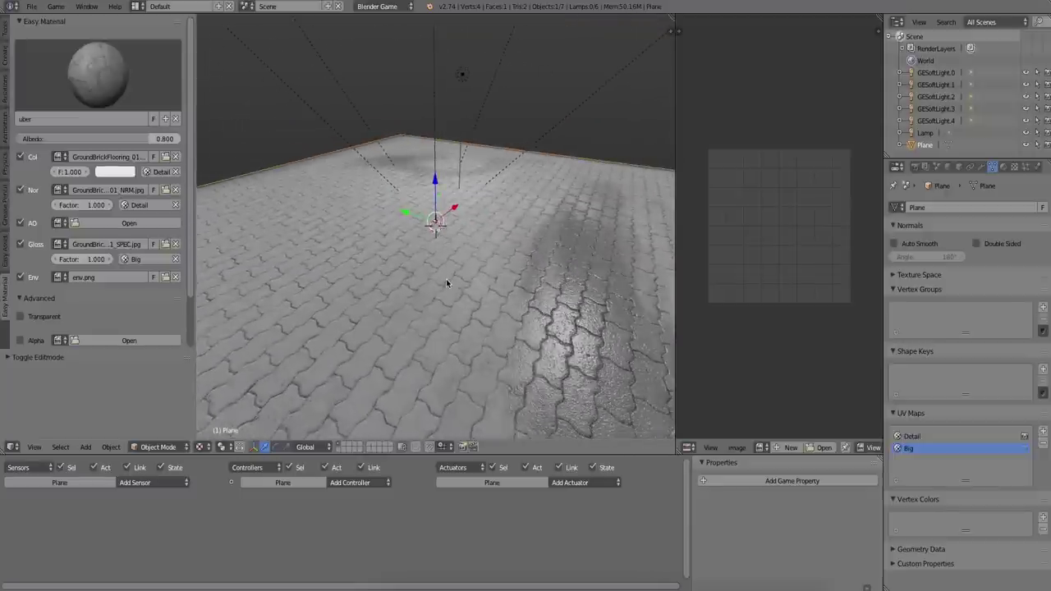
{"action": "left_click_drag", "start_coordinate": [673, 31], "coordinate": [757, 54]}
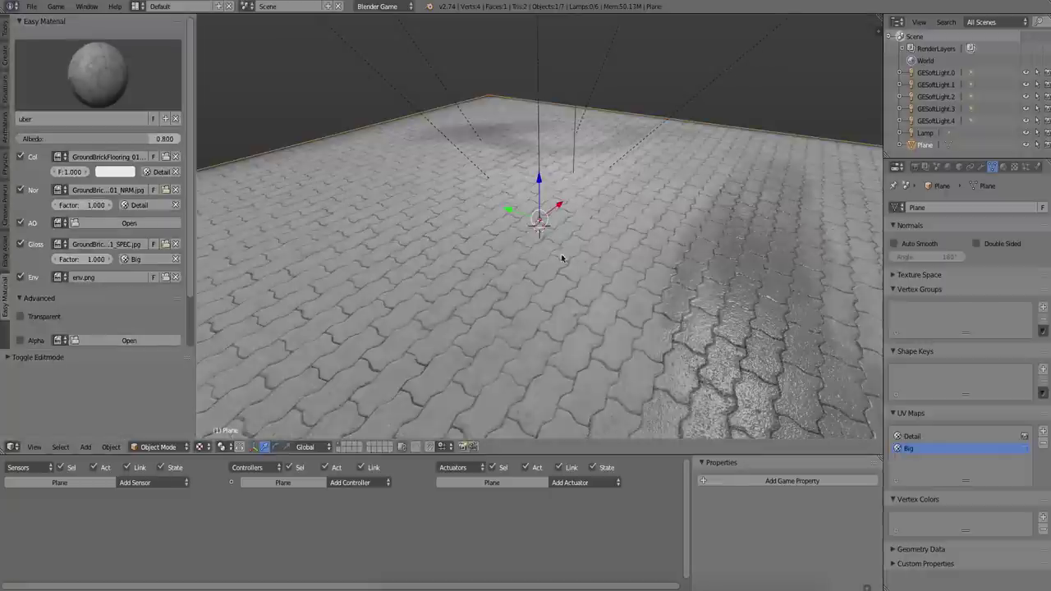
Add an Orbit Camera rig from Easy Asset and raise its pivot above the floor
{"action": "left_click", "coordinate": [5, 262]}
{"action": "left_click", "coordinate": [148, 56]}
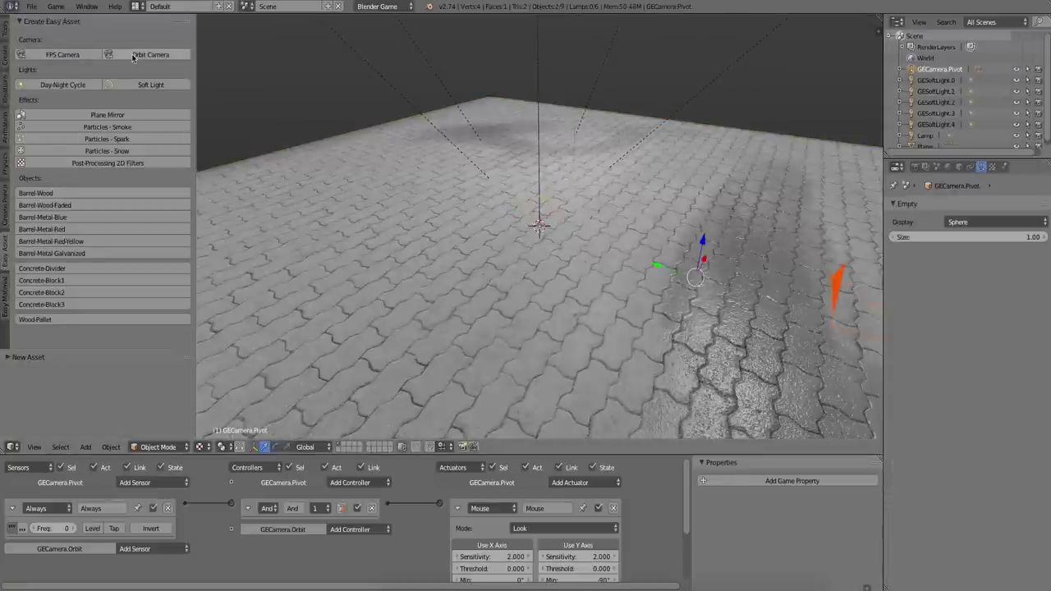
{"action": "key", "text": "z"}
{"action": "scroll", "coordinate": [624, 242], "scroll_direction": "down", "scroll_amount": 4}
{"action": "left_click_drag", "start_coordinate": [614, 223], "coordinate": [615, 170]}
Look through the camera and test-run the game, then stop it
{"action": "key", "text": "KP_0"}
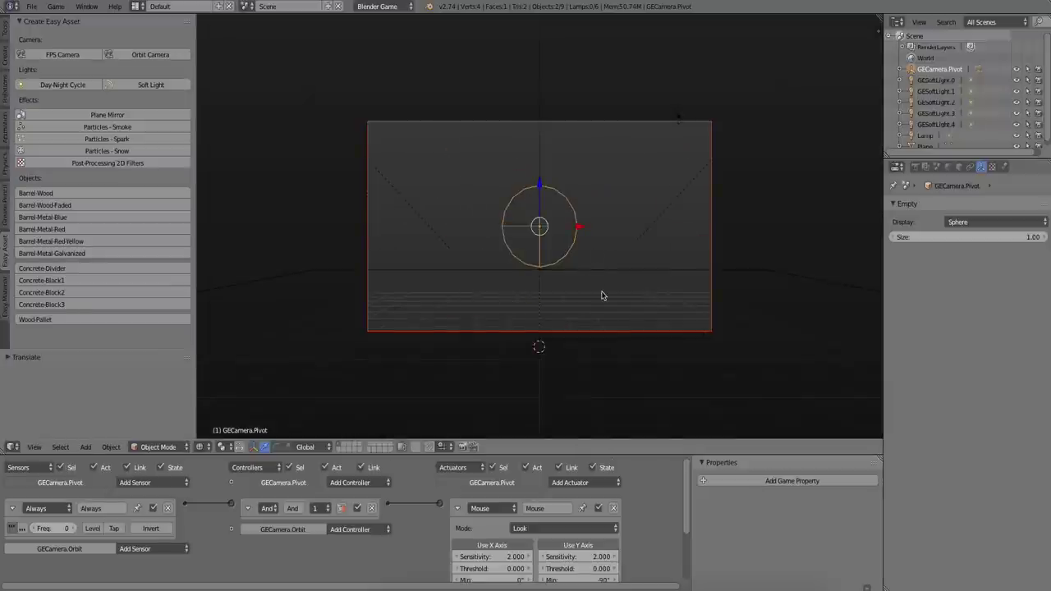
{"action": "key", "text": "z"}
{"action": "key", "text": "p"}
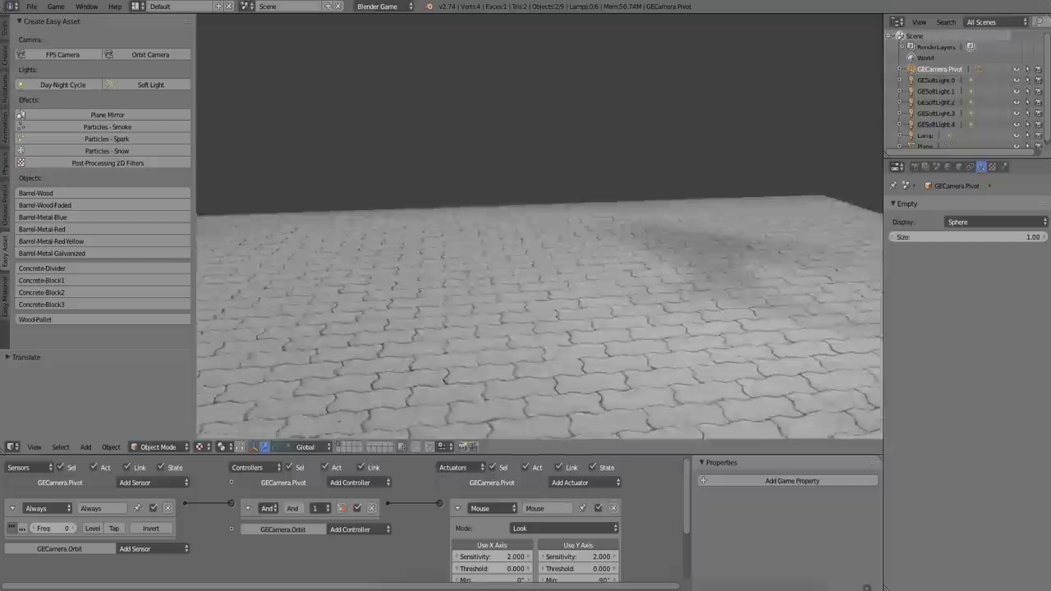
{"action": "key", "text": "Escape"}
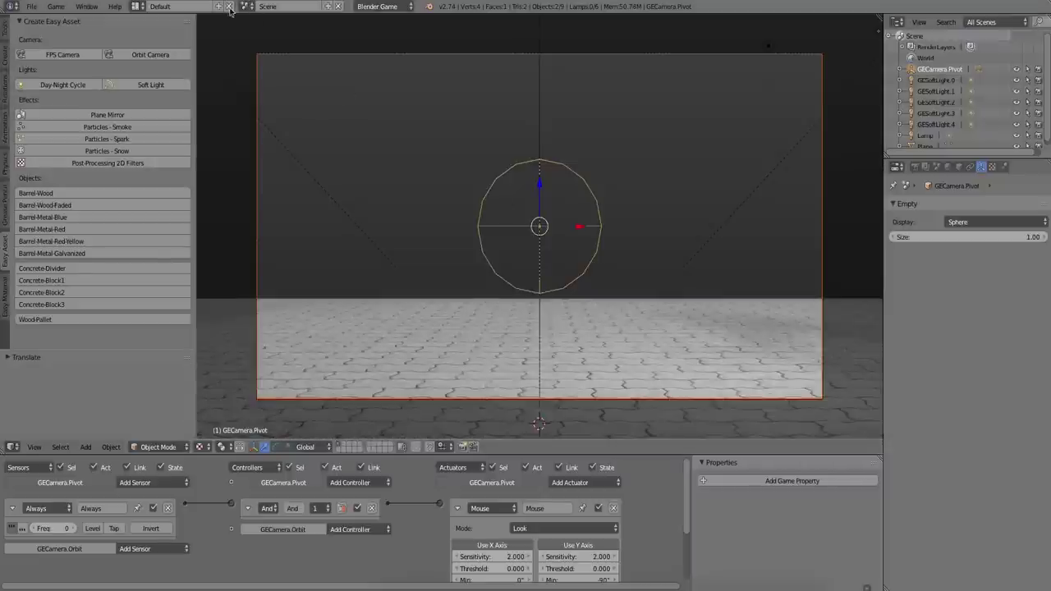
Add a concrete divider to the scene and lift it slightly
{"action": "left_click", "coordinate": [55, 6]}
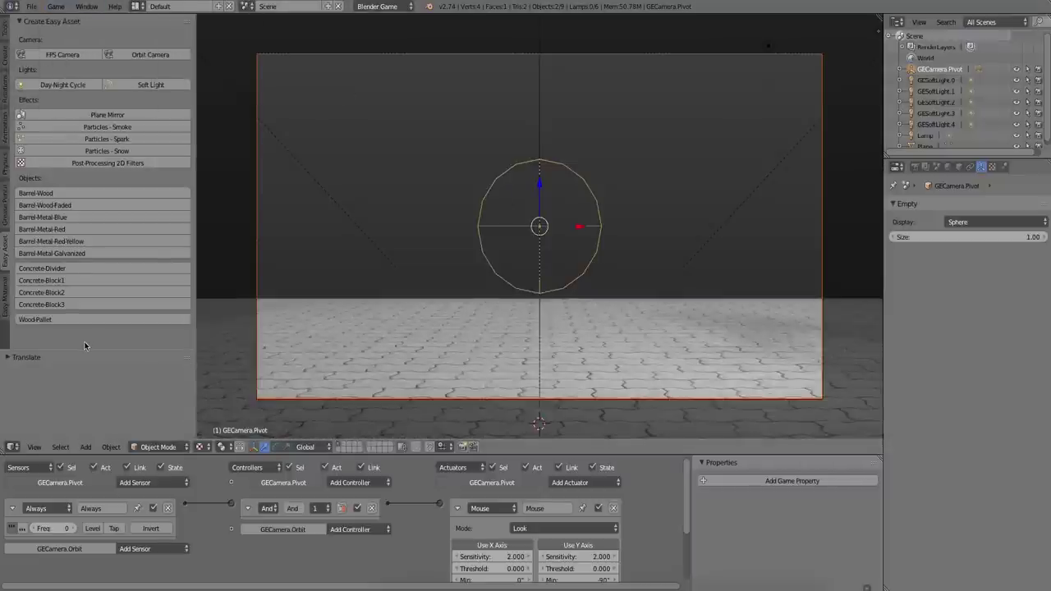
{"action": "left_click", "coordinate": [43, 269]}
{"action": "middle_click_drag", "start_coordinate": [659, 331], "coordinate": [575, 324]}
{"action": "scroll", "coordinate": [552, 318], "scroll_direction": "up", "scroll_amount": 3}
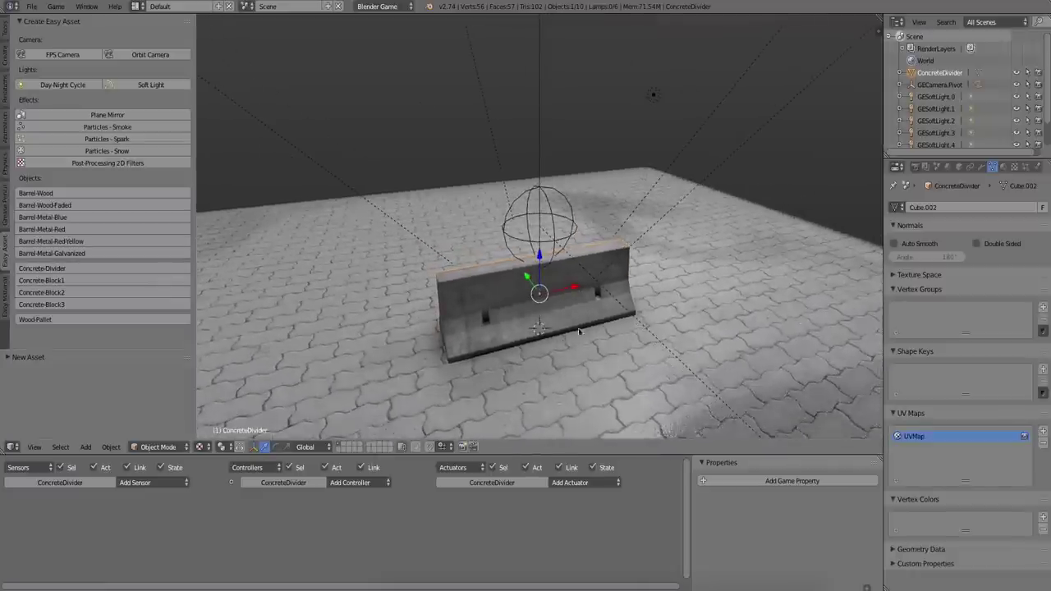
{"action": "left_click_drag", "start_coordinate": [538, 274], "coordinate": [539, 262]}
In top view, place dividers at the floor's four corners and a rotated one on the left side
{"action": "key", "text": "KP_7"}
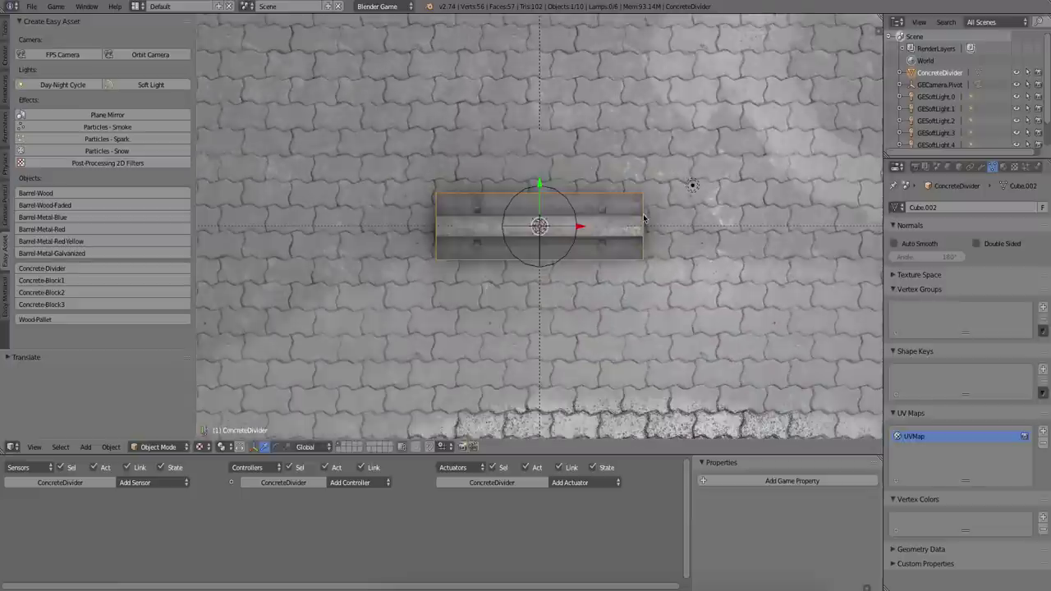
{"action": "key", "text": "g"}
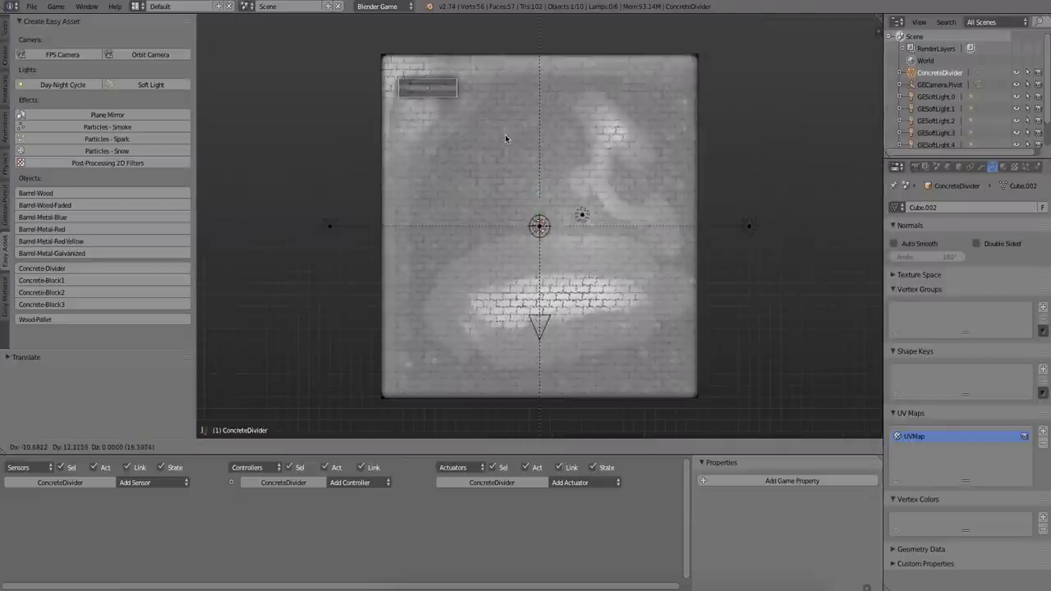
{"action": "left_click", "coordinate": [504, 130]}
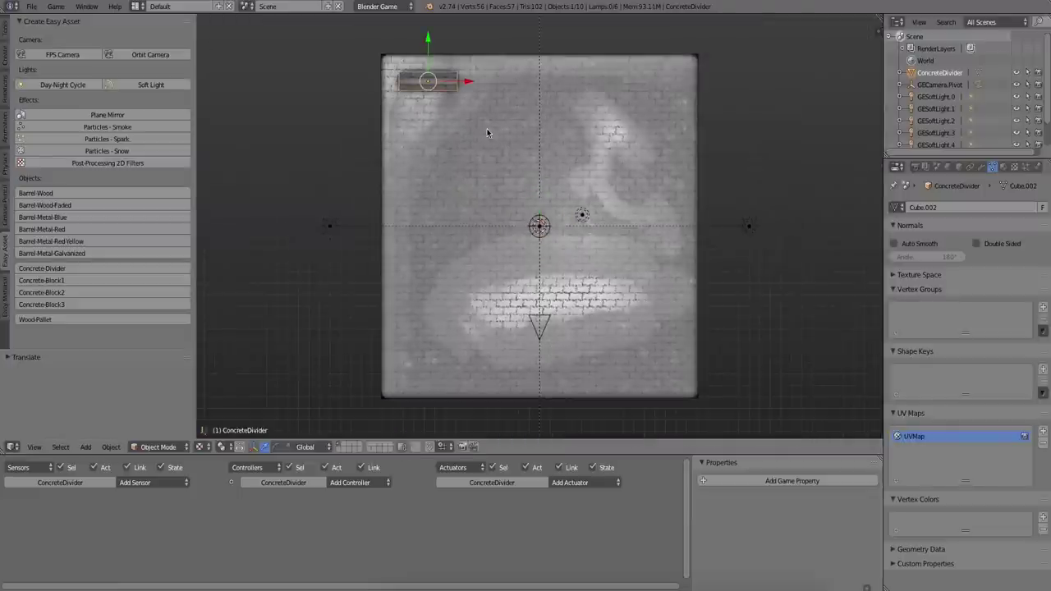
{"action": "key", "text": "shift+d"}
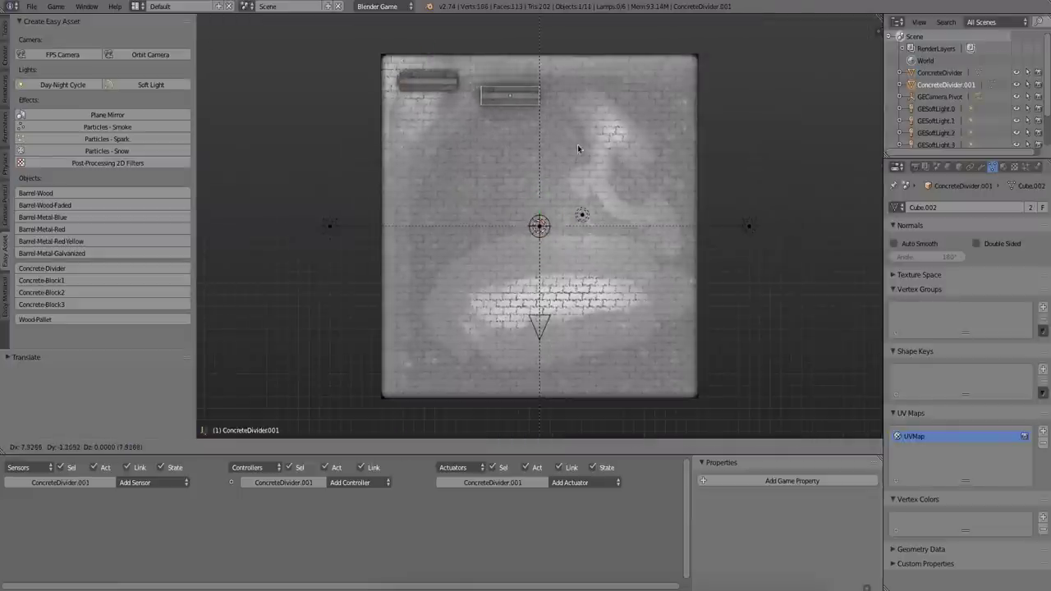
{"action": "left_click", "coordinate": [712, 136]}
{"action": "key", "text": "alt+d"}
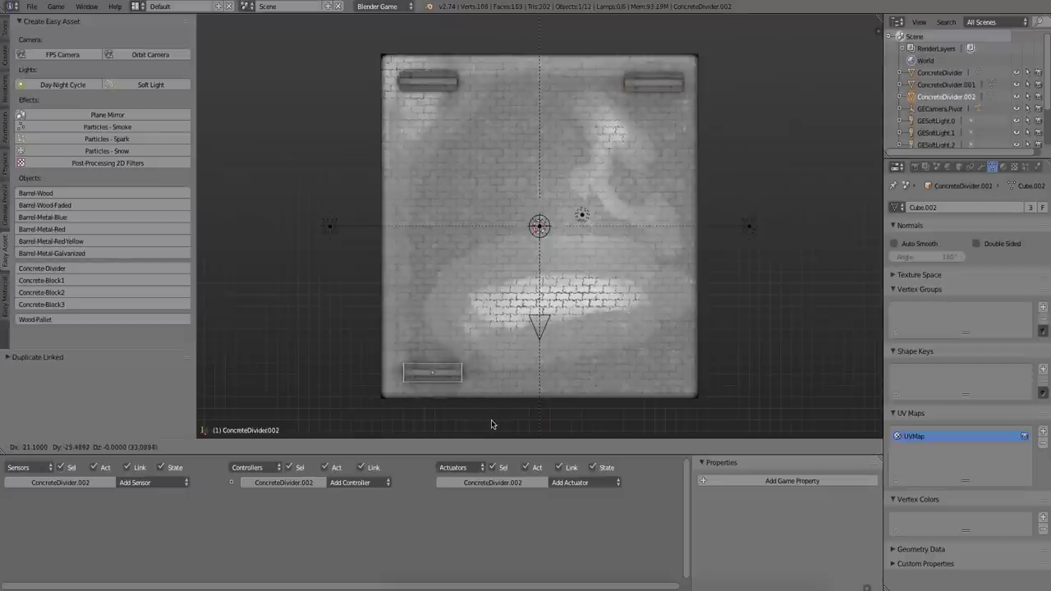
{"action": "left_click", "coordinate": [491, 425]}
{"action": "key", "text": "alt+d"}
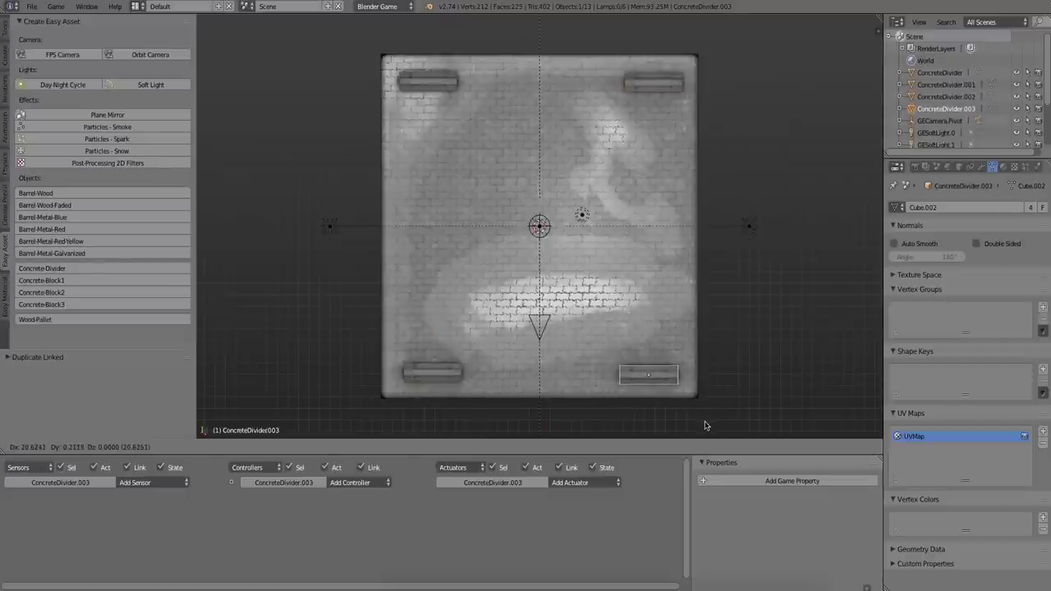
{"action": "left_click", "coordinate": [704, 423]}
{"action": "key", "text": "alt+d"}
{"action": "left_click", "coordinate": [465, 277]}
{"action": "key", "text": "r"}
{"action": "left_click", "coordinate": [434, 172]}
Make a sixth linked divider copy, then view through the camera and start the game
{"action": "key", "text": "alt+d"}
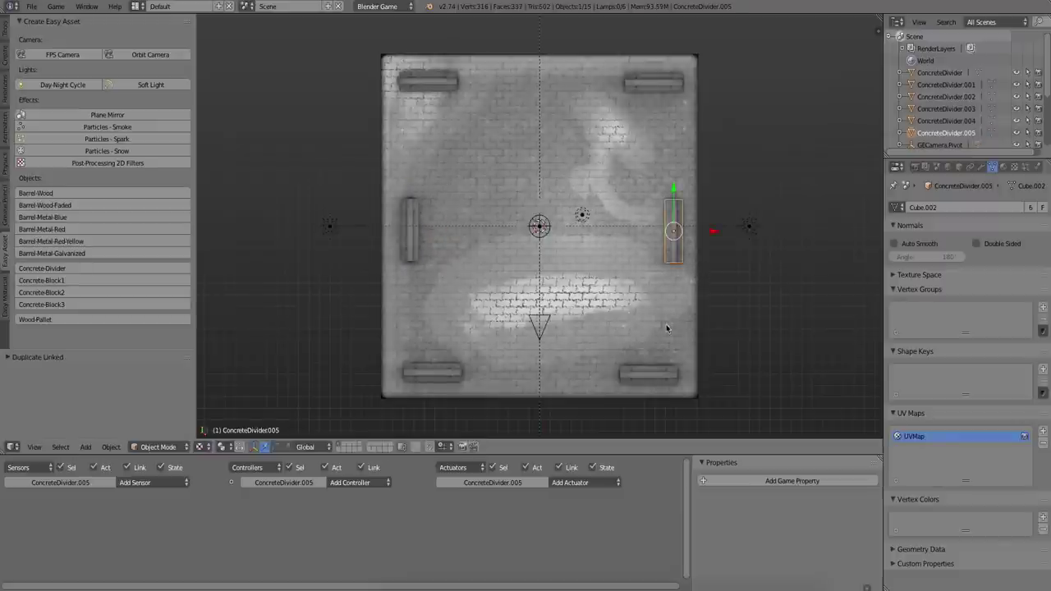
{"action": "middle_click_drag", "start_coordinate": [651, 326], "coordinate": [575, 288]}
{"action": "scroll", "coordinate": [575, 287], "scroll_direction": "up", "scroll_amount": 5}
{"action": "middle_click_drag", "start_coordinate": [521, 258], "coordinate": [438, 243]}
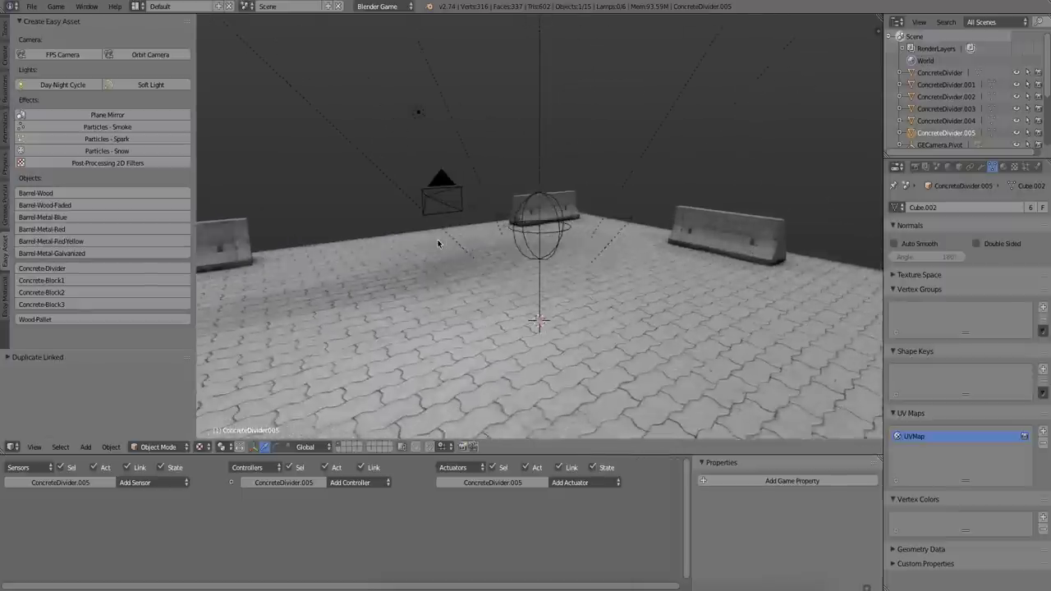
{"action": "key", "text": "KP_0"}
{"action": "key", "text": "p"}
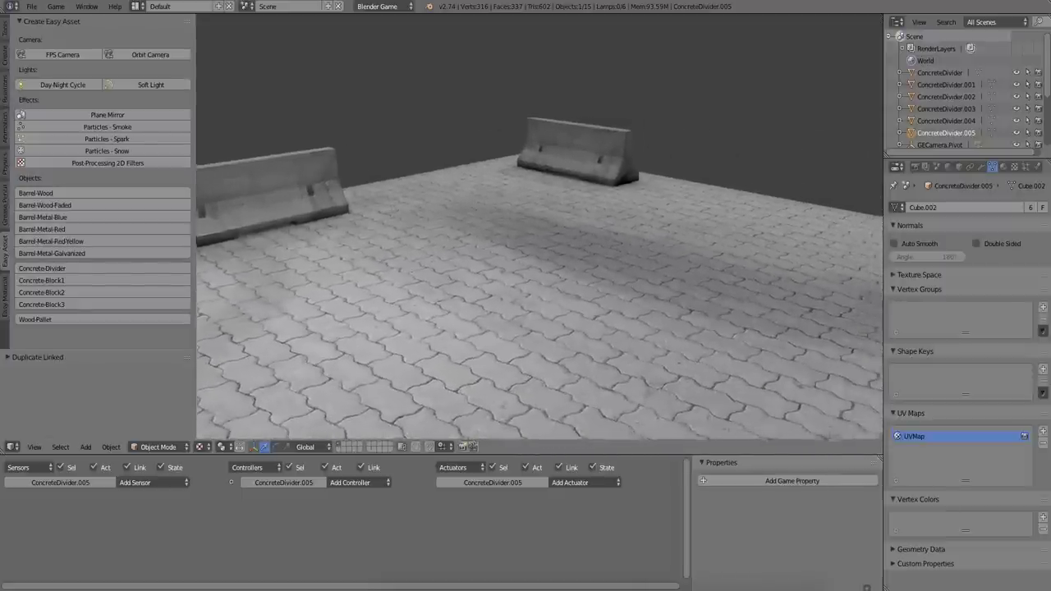
Stop the game, add a Barrel-Wood-Faded barrel, shift it right and shrink it
{"action": "key", "text": "Escape"}
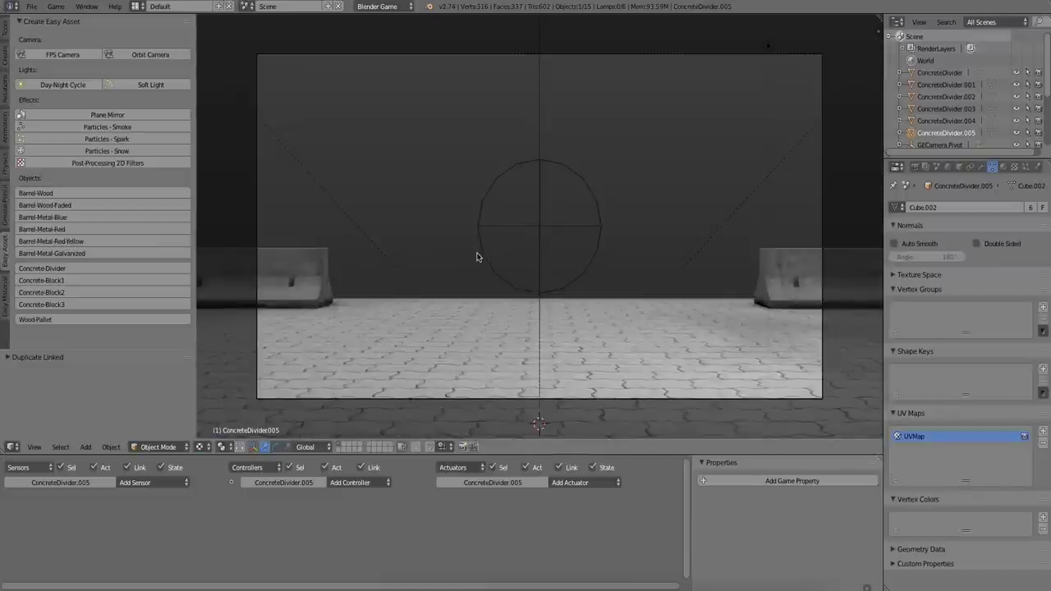
{"action": "left_click", "coordinate": [69, 208]}
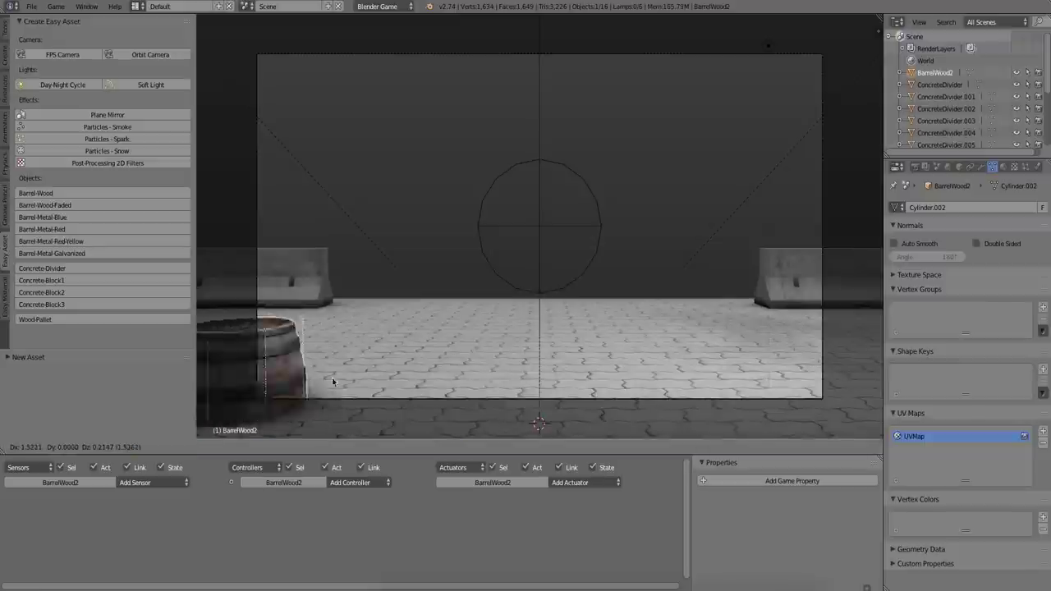
{"action": "left_click", "coordinate": [565, 270]}
{"action": "key", "text": "s"}
{"action": "left_click", "coordinate": [552, 303]}
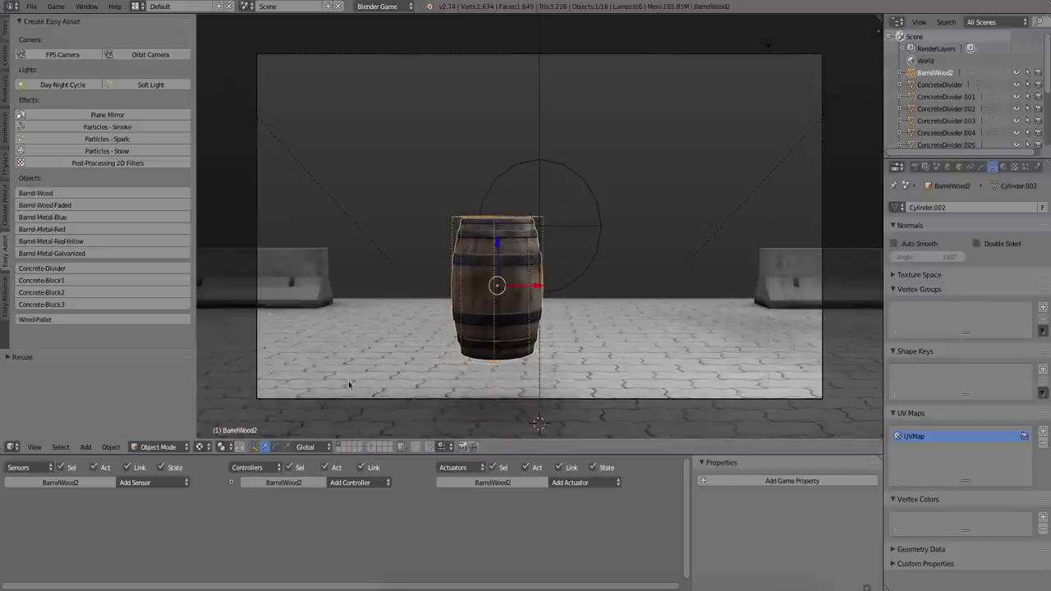
Move the barrel to layer 2 and return to viewing layer 1
{"action": "key", "text": "m"}
{"action": "key", "text": "2"}
{"action": "key", "text": "2"}
{"action": "key", "text": "1"}
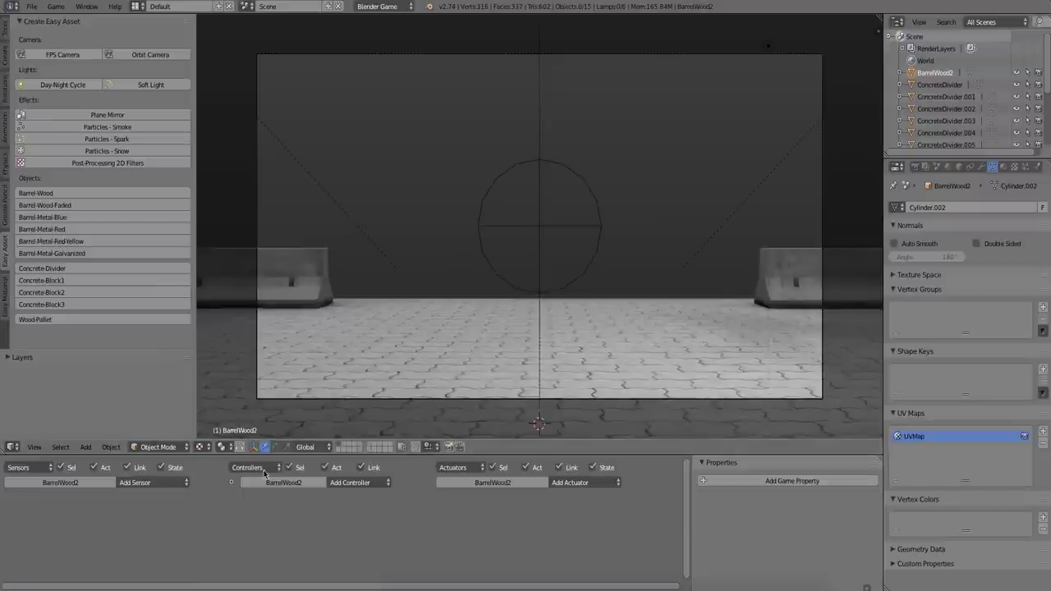
Give GECamera.Orbit a Keyboard sensor wired to an Edit Object actuator
{"action": "right_click", "coordinate": [297, 400]}
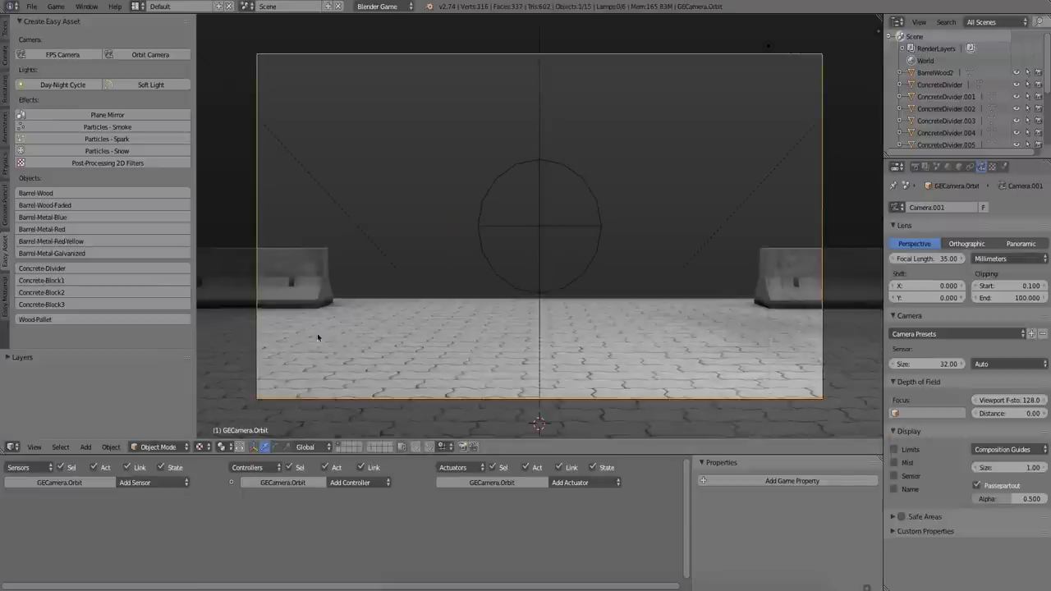
{"action": "left_click", "coordinate": [151, 483]}
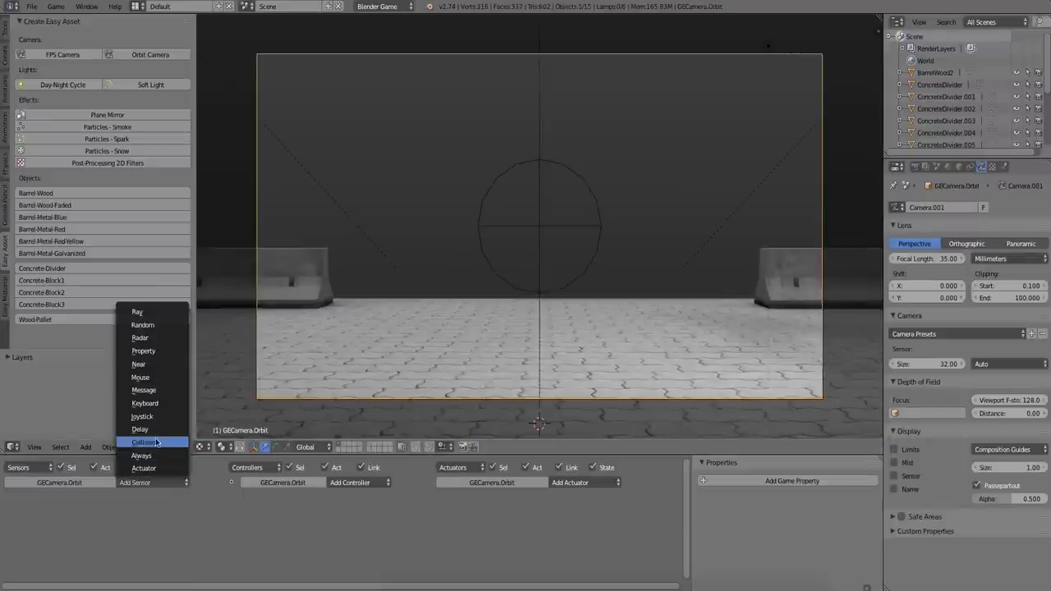
{"action": "left_click", "coordinate": [156, 404]}
{"action": "left_click", "coordinate": [590, 483]}
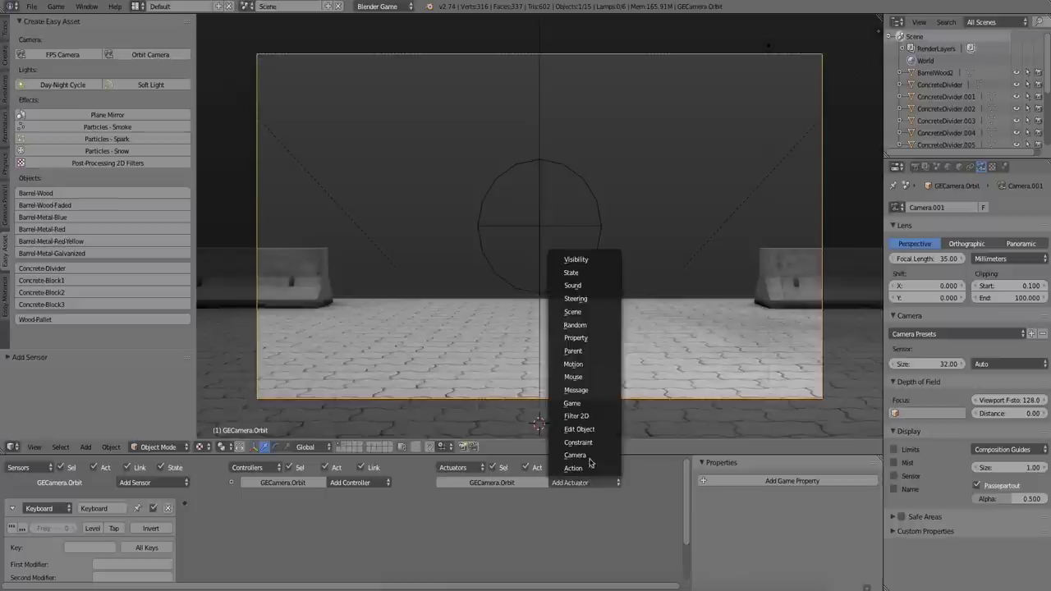
{"action": "left_click", "coordinate": [589, 428]}
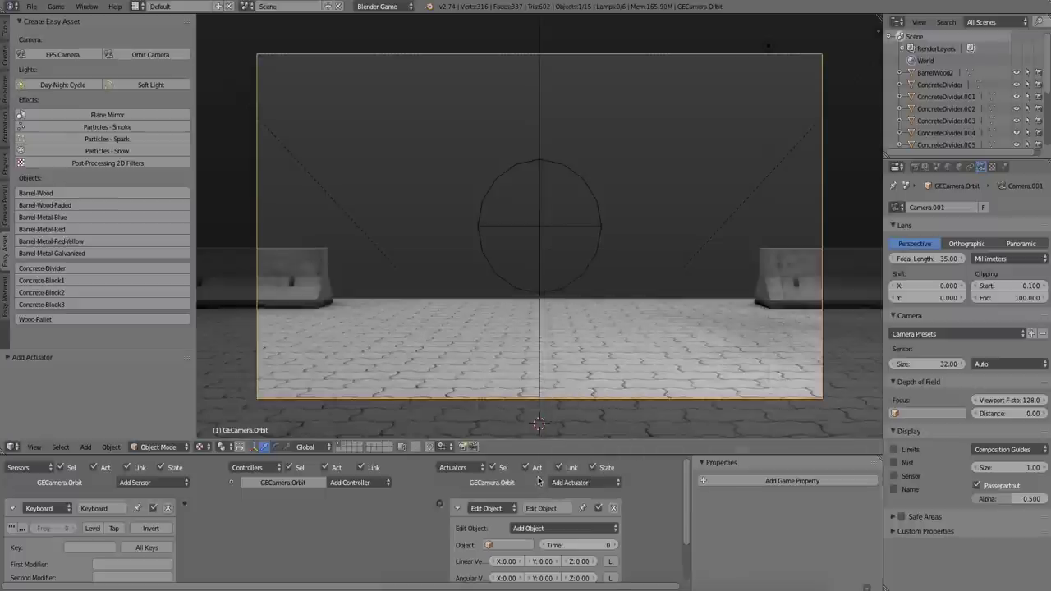
{"action": "left_click_drag", "start_coordinate": [540, 454], "coordinate": [544, 360]}
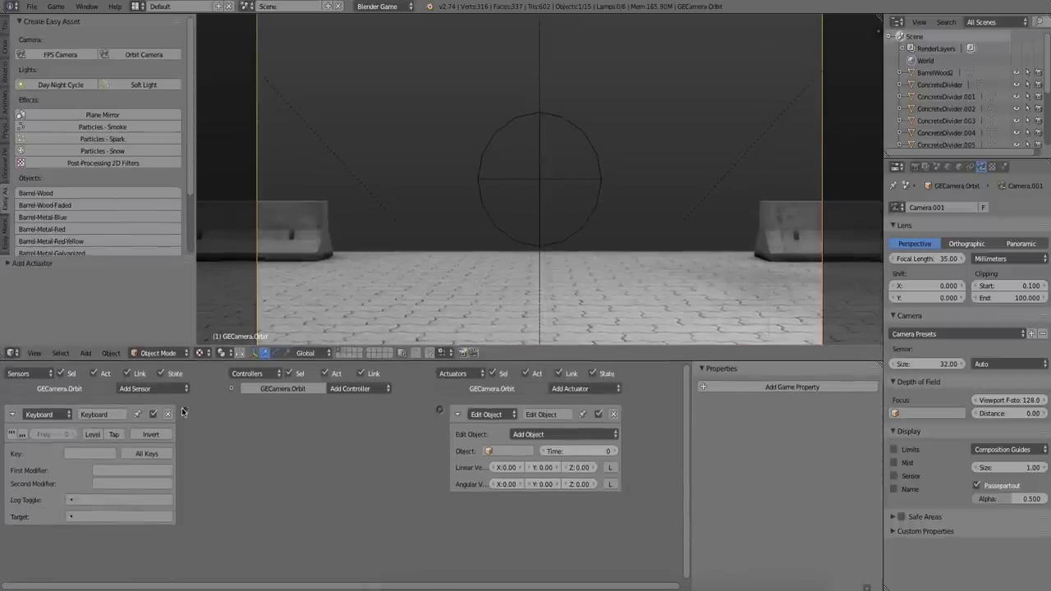
{"action": "left_click_drag", "start_coordinate": [184, 412], "coordinate": [440, 409]}
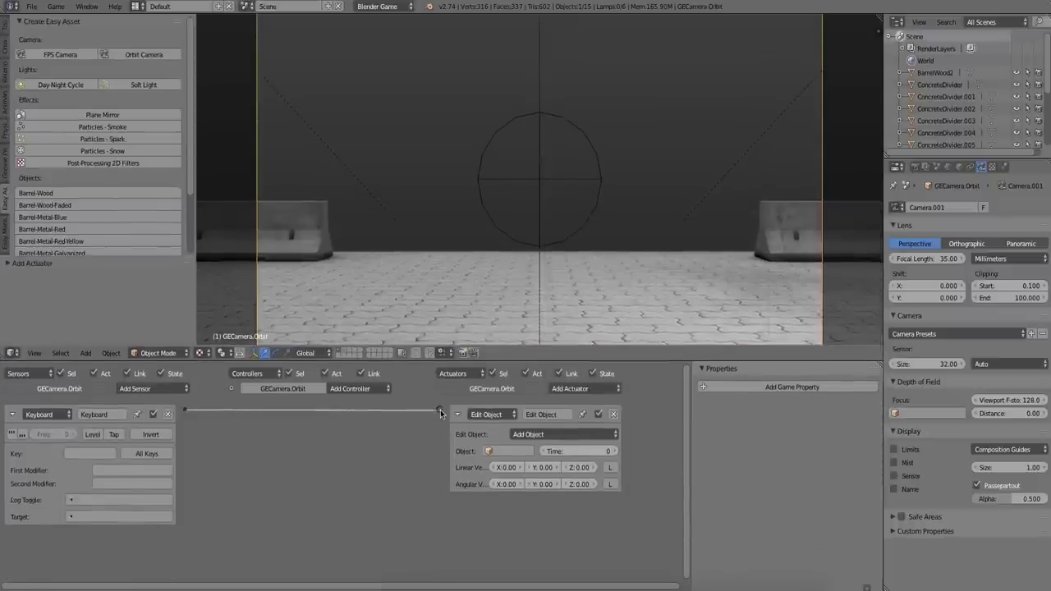
Set the sensor key to Spacebar and the actuator to add BarrelWood2, Time 1000, Linear Z -50
{"action": "left_click", "coordinate": [68, 457]}
{"action": "key", "text": "space"}
{"action": "left_click", "coordinate": [516, 451]}
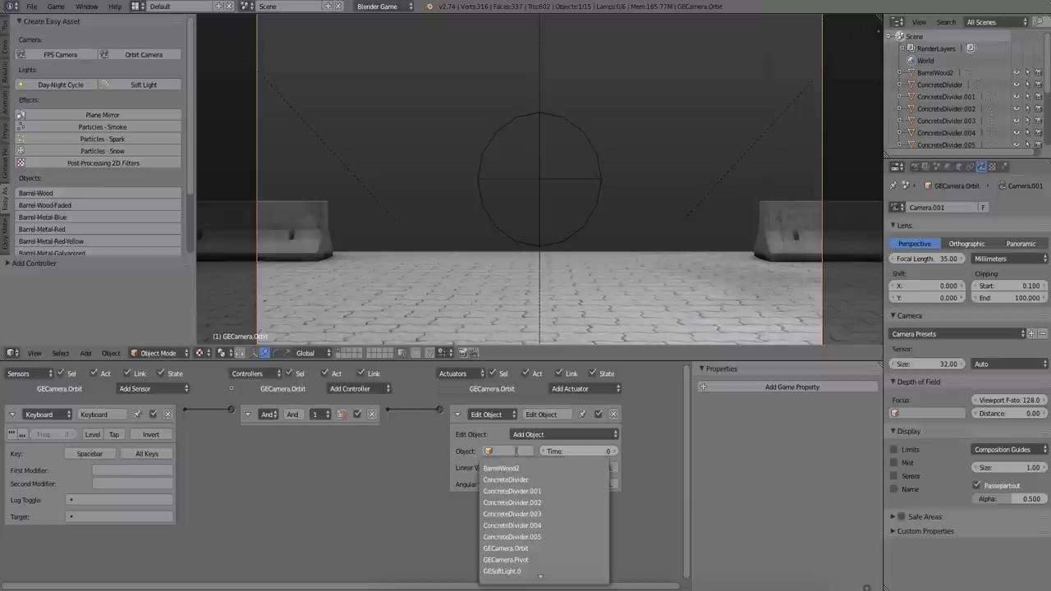
{"action": "left_click", "coordinate": [516, 469]}
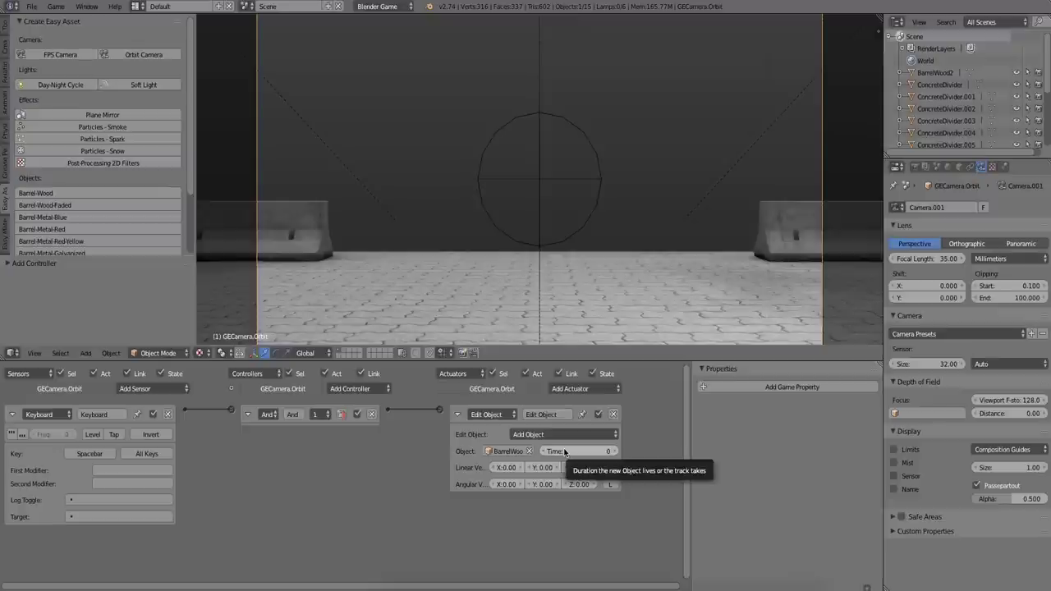
{"action": "left_click", "coordinate": [564, 452]}
{"action": "key", "text": "Return"}
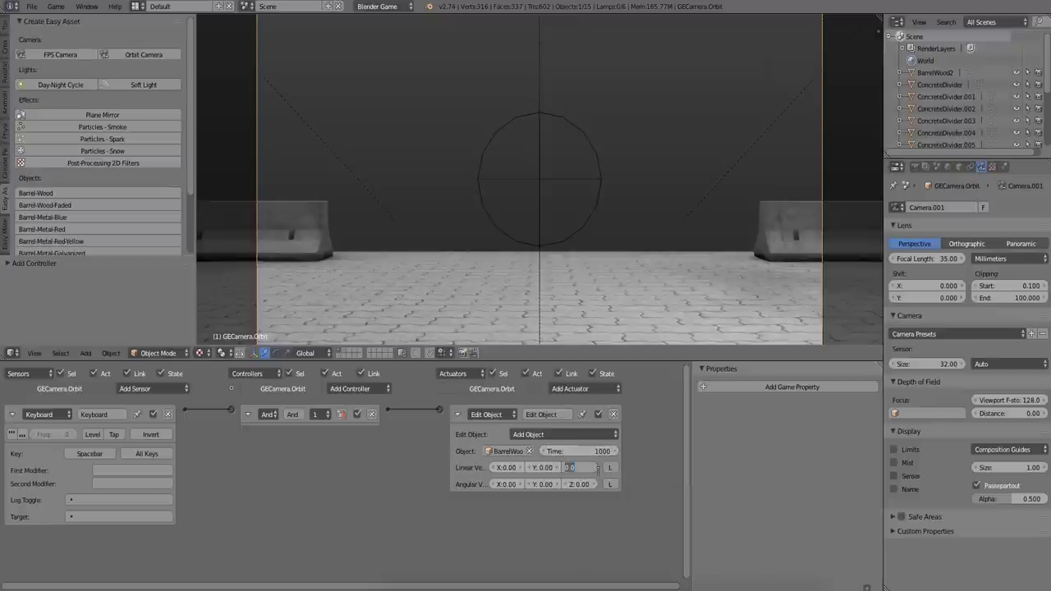
{"action": "key", "text": "Return"}
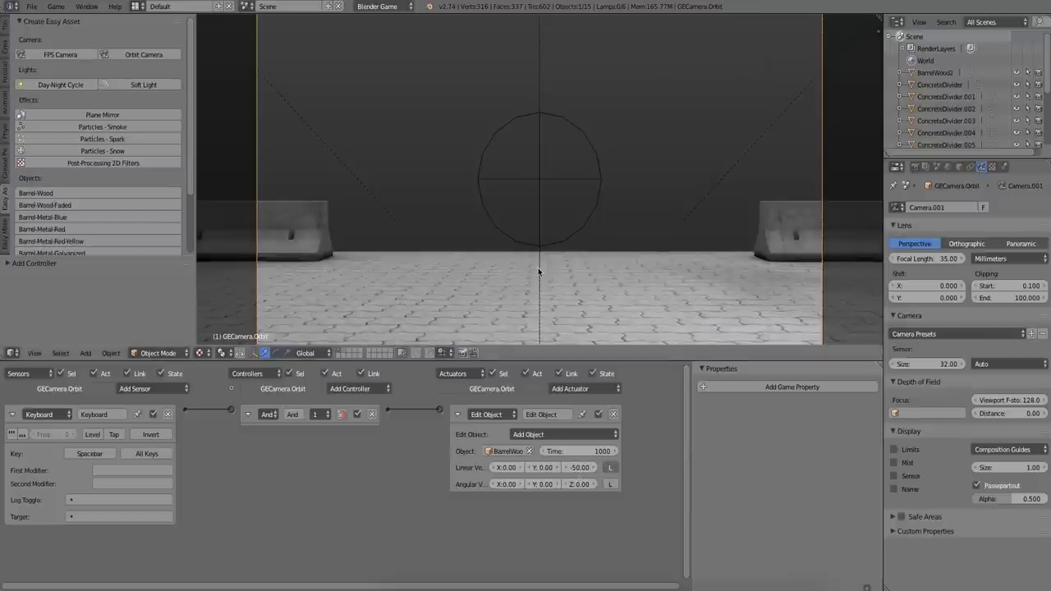
Test-fire a barrel, then enable the Keyboard sensor's true pulse at frequency 10
{"action": "key", "text": "p"}
{"action": "key", "text": "space"}
{"action": "key", "text": "space"}
{"action": "key", "text": "space"}
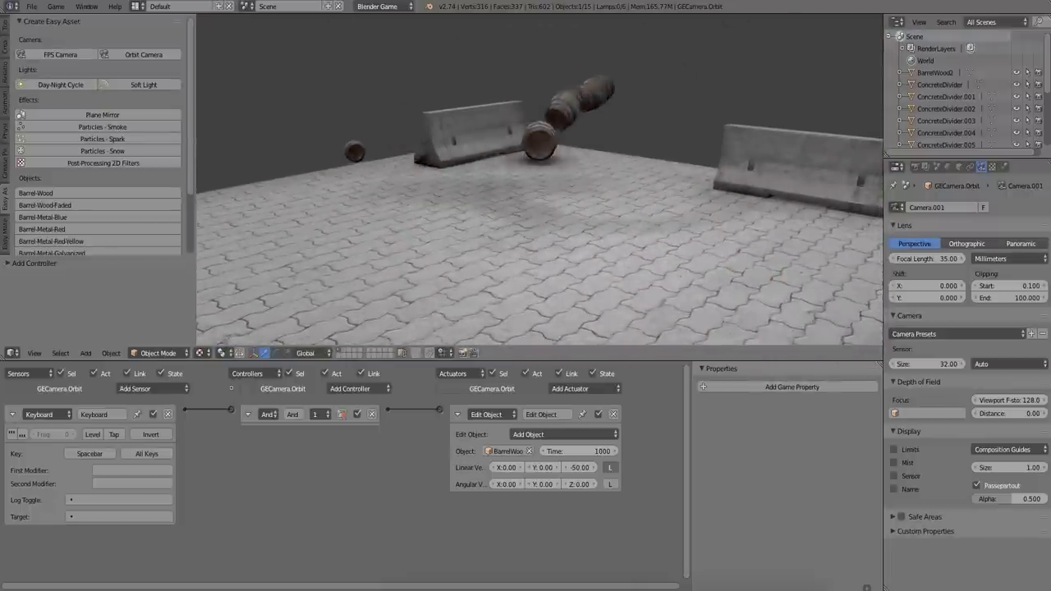
{"action": "key", "text": "Escape"}
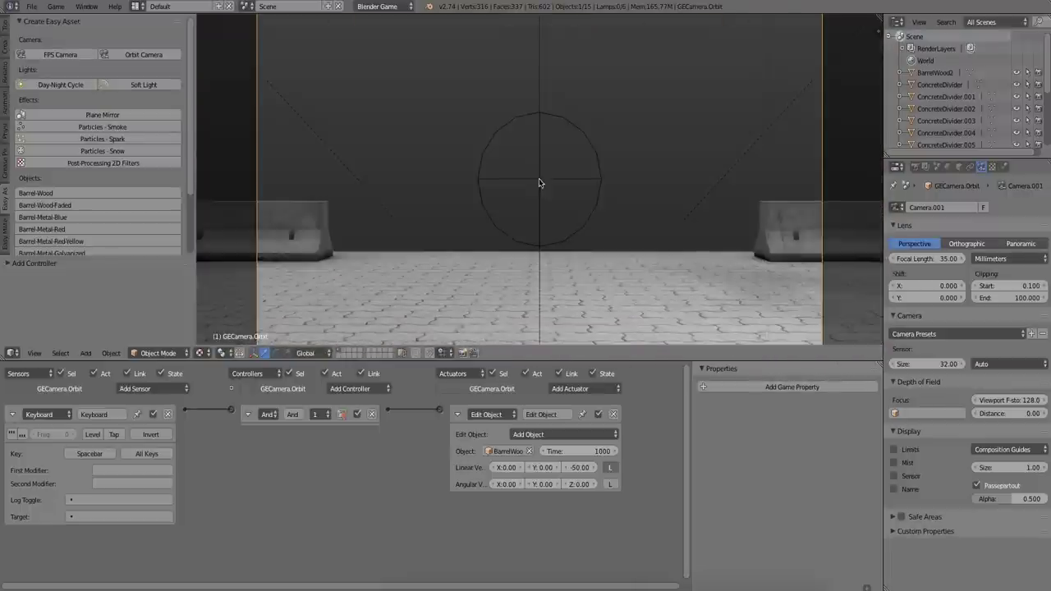
{"action": "left_click", "coordinate": [12, 435]}
{"action": "left_click", "coordinate": [56, 433]}
{"action": "key", "text": "Return"}
Test-fire a stream of barrels, then display layer 2 alongside the scene
{"action": "key", "text": "p"}
{"action": "key", "text": "space"}
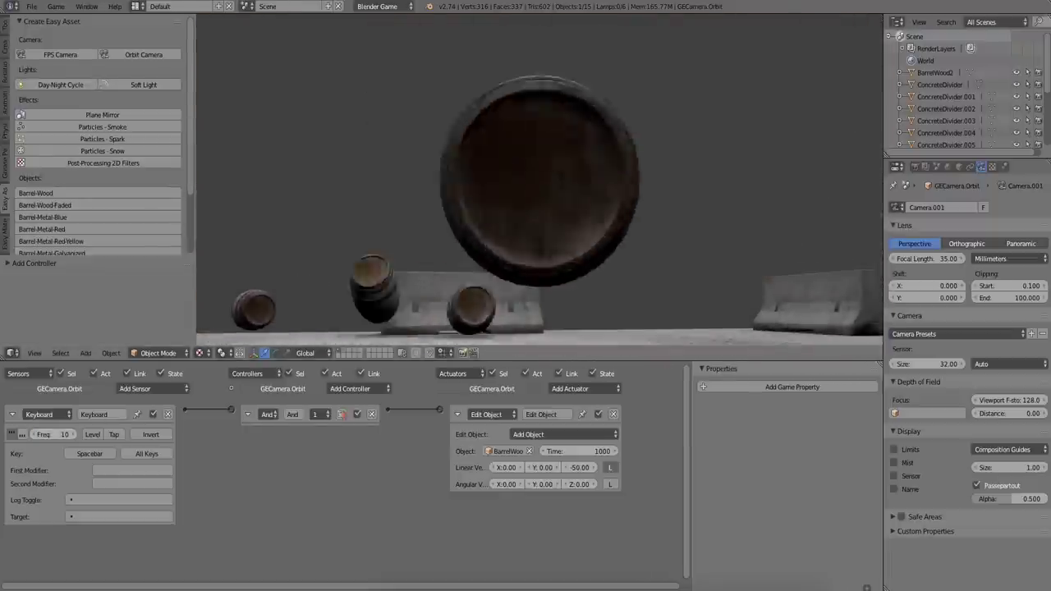
{"action": "key", "text": "space"}
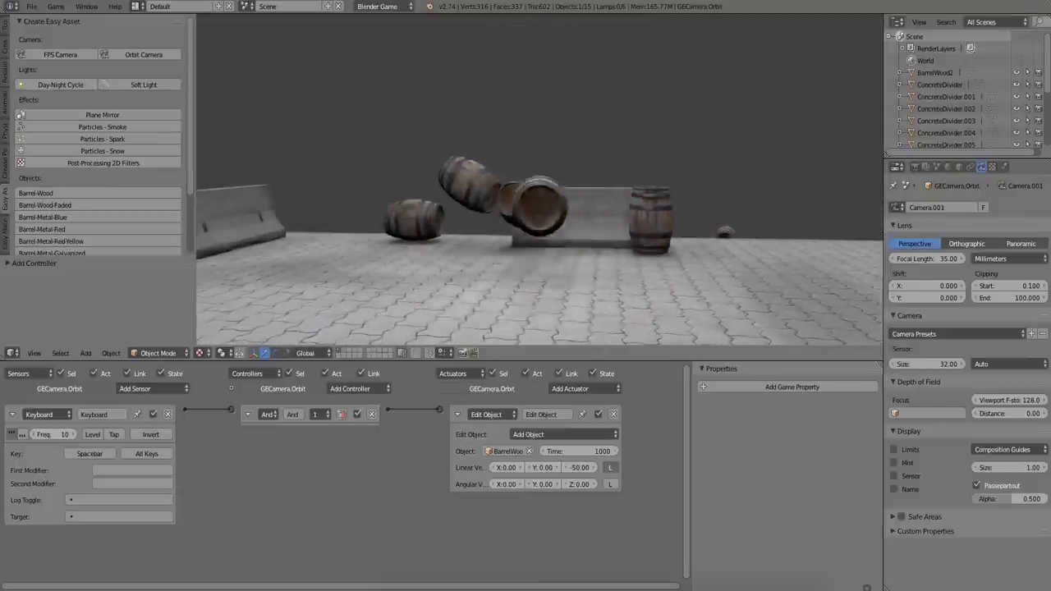
{"action": "key", "text": "Escape"}
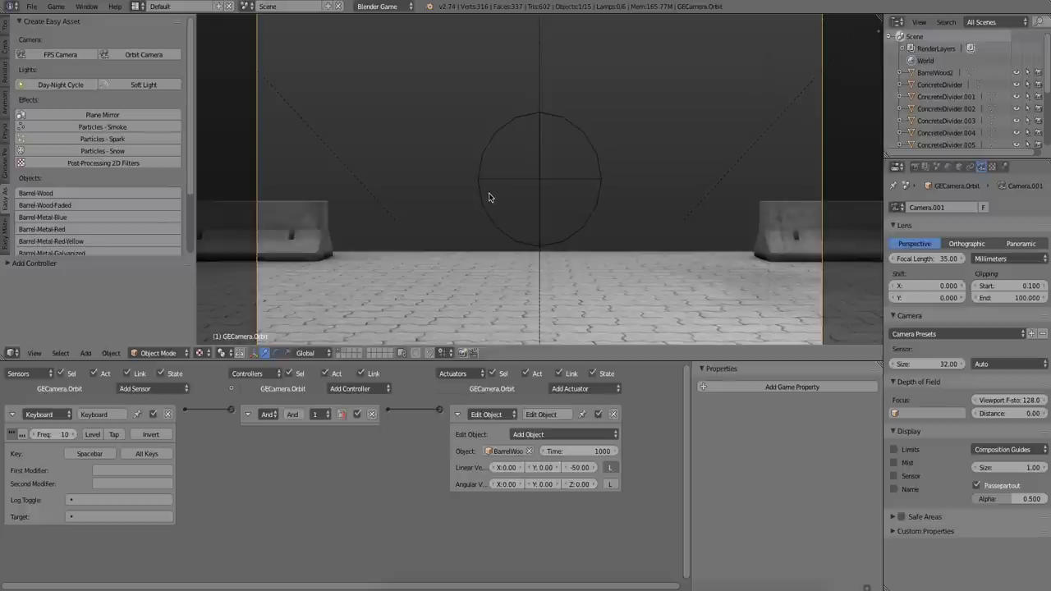
{"action": "key", "text": "shift+2"}
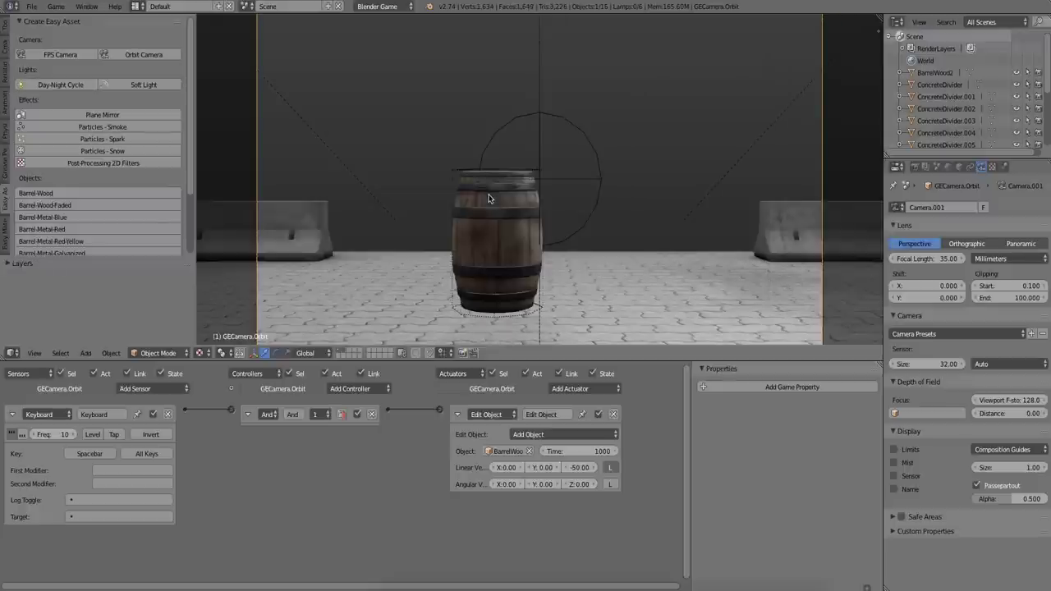
Add a smoke particle emitter and select the barrel on layer 2
{"action": "right_click", "coordinate": [458, 232]}
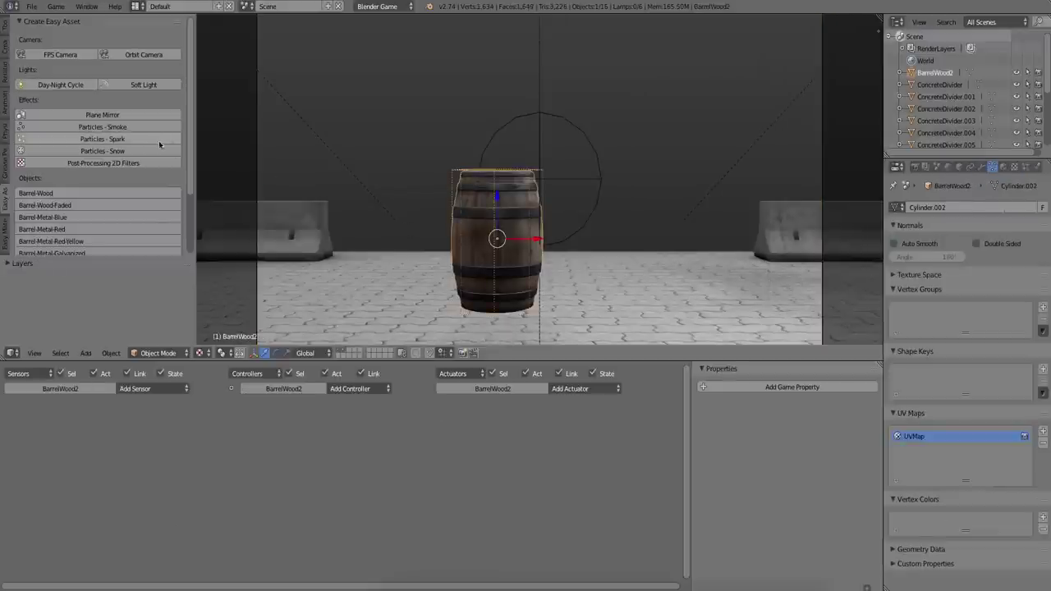
{"action": "key", "text": "2"}
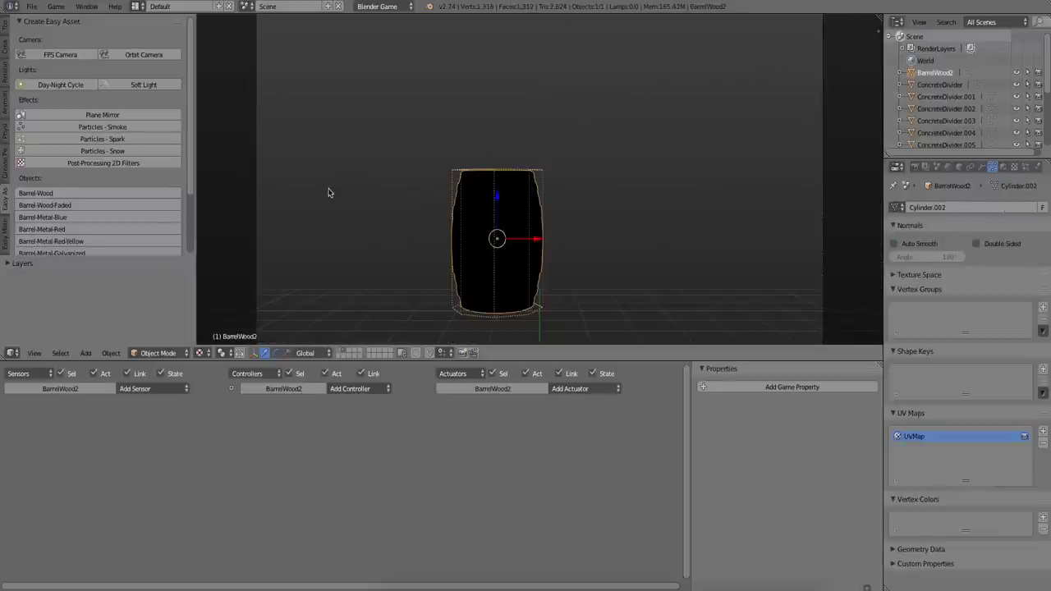
{"action": "left_click", "coordinate": [127, 126]}
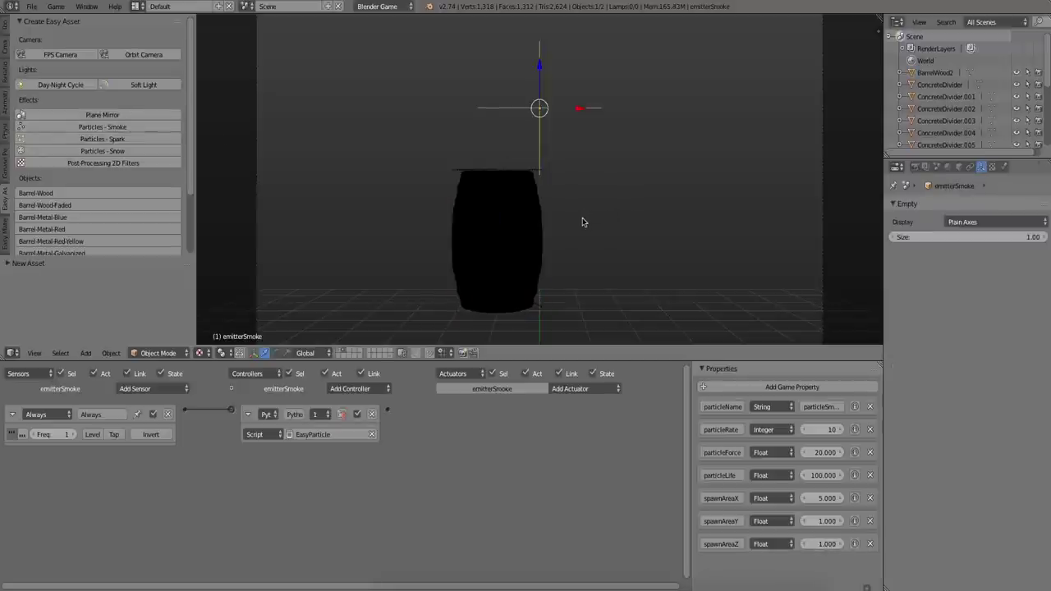
{"action": "key", "text": "1"}
{"action": "key", "text": "2"}
{"action": "left_click", "coordinate": [497, 246]}
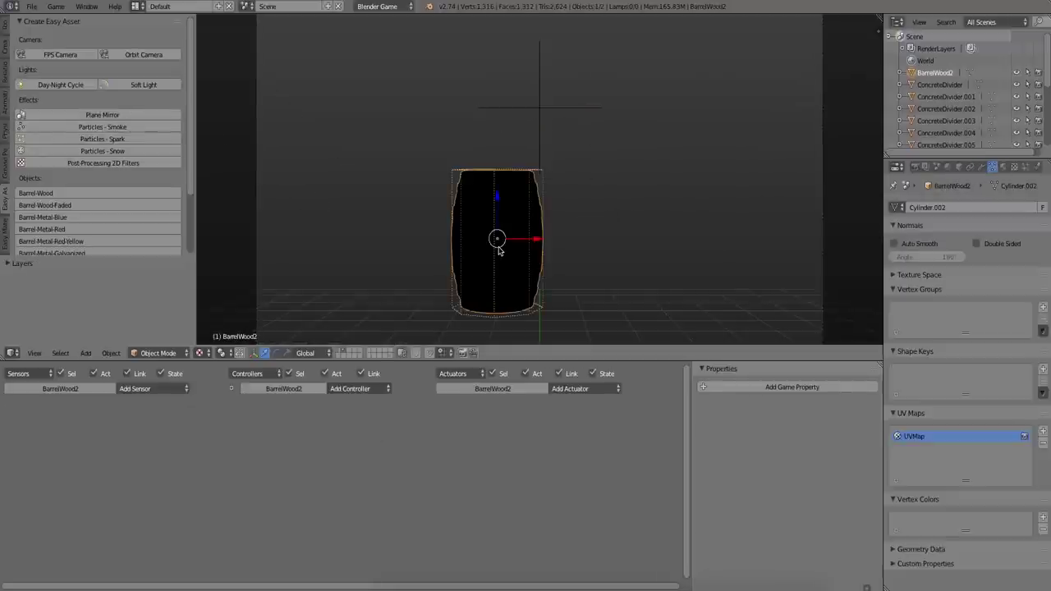
{"action": "key", "text": "shift+1"}
{"action": "key", "text": "2"}
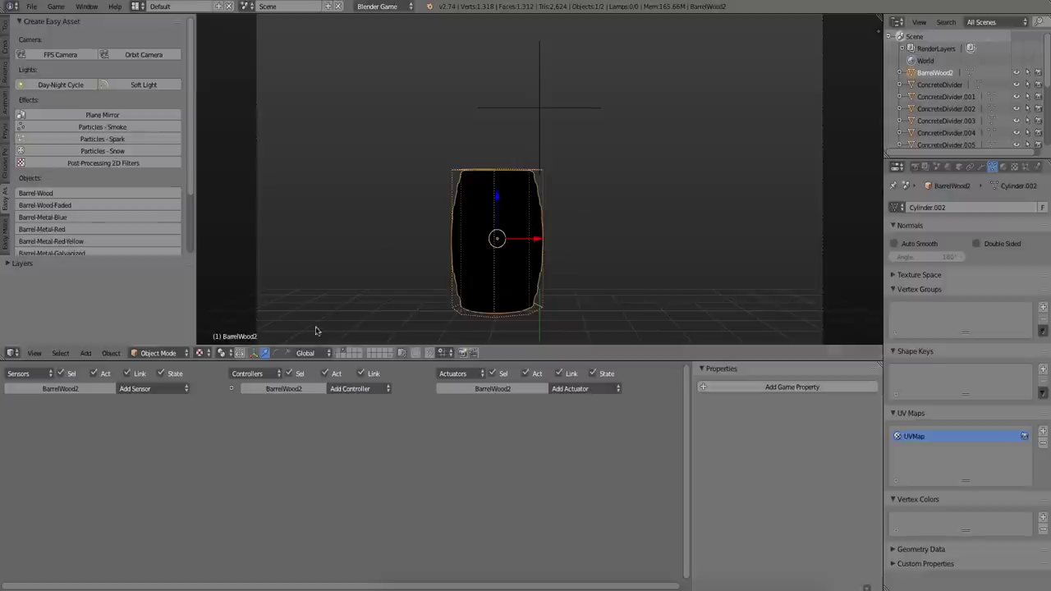
Give the barrel a Collision sensor wired to an Edit Object actuator
{"action": "left_click", "coordinate": [134, 389]}
{"action": "left_click", "coordinate": [151, 416]}
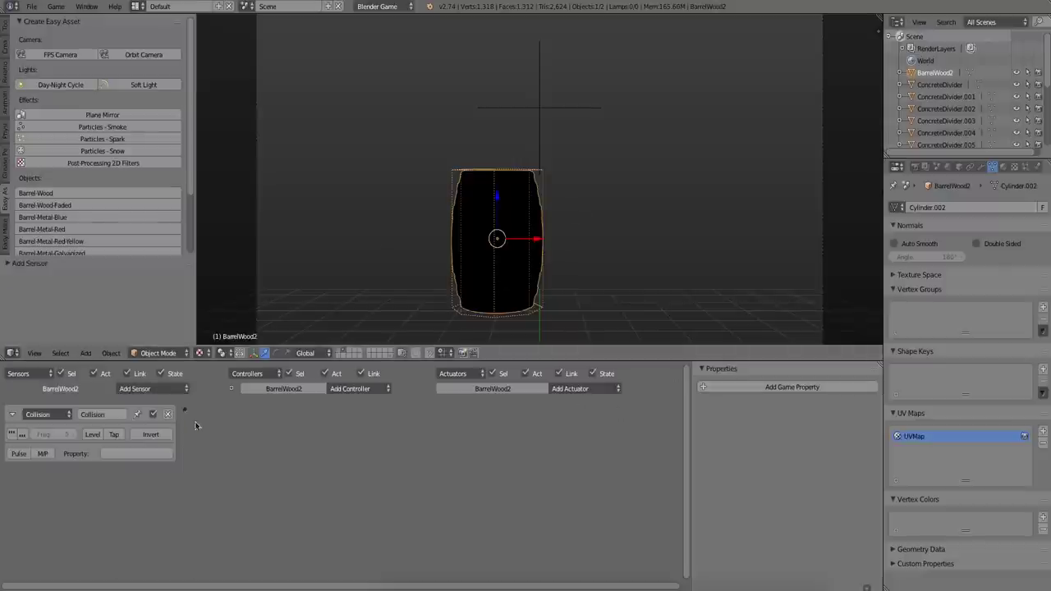
{"action": "left_click", "coordinate": [559, 396]}
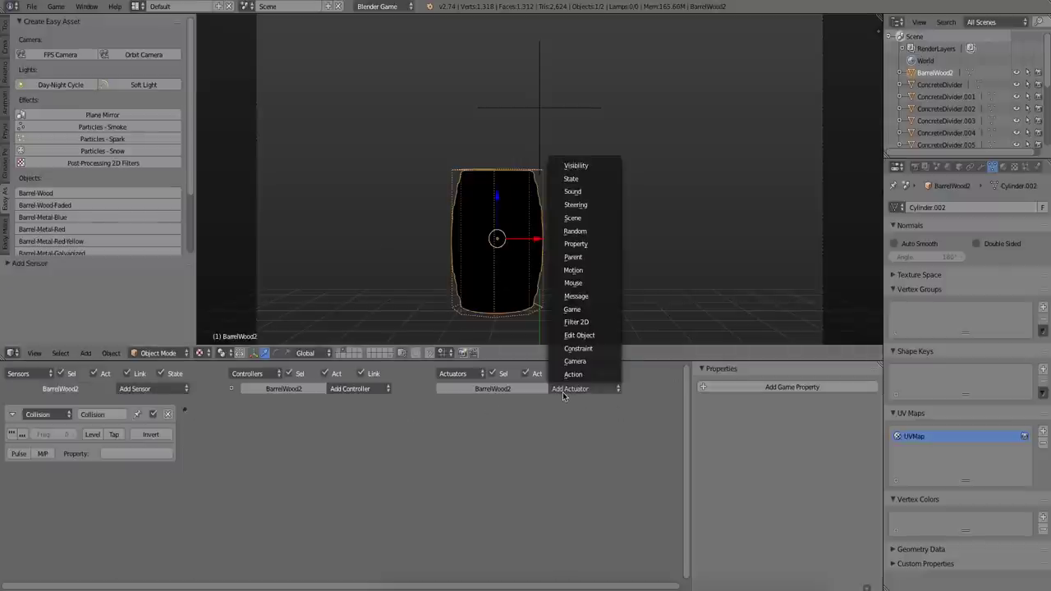
{"action": "left_click", "coordinate": [577, 336]}
{"action": "left_click_drag", "start_coordinate": [184, 410], "coordinate": [440, 410]}
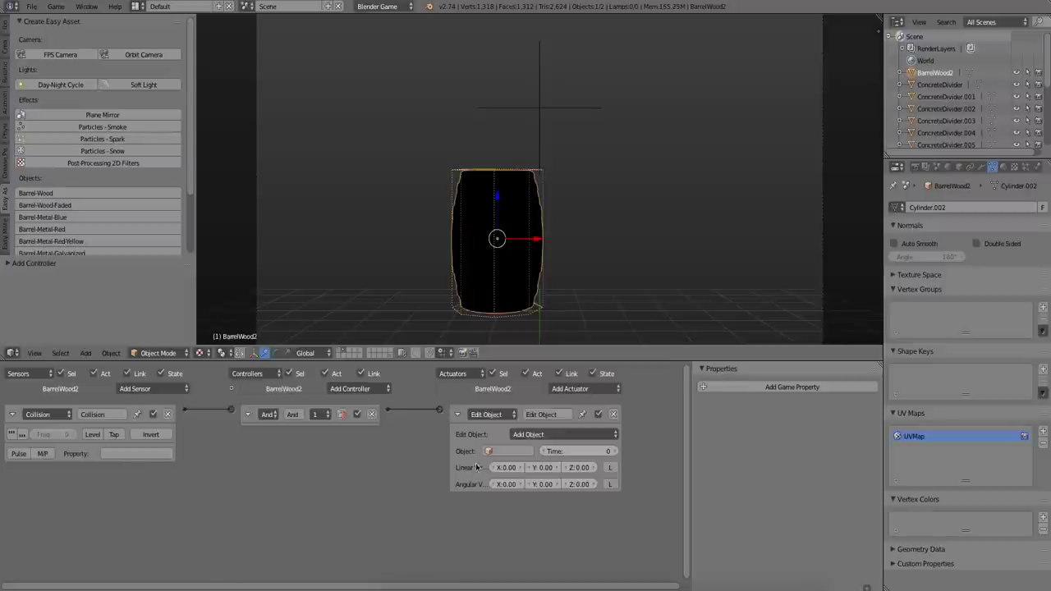
Set the actuator to add emitterSmoke with Time 10
{"action": "left_click", "coordinate": [521, 451]}
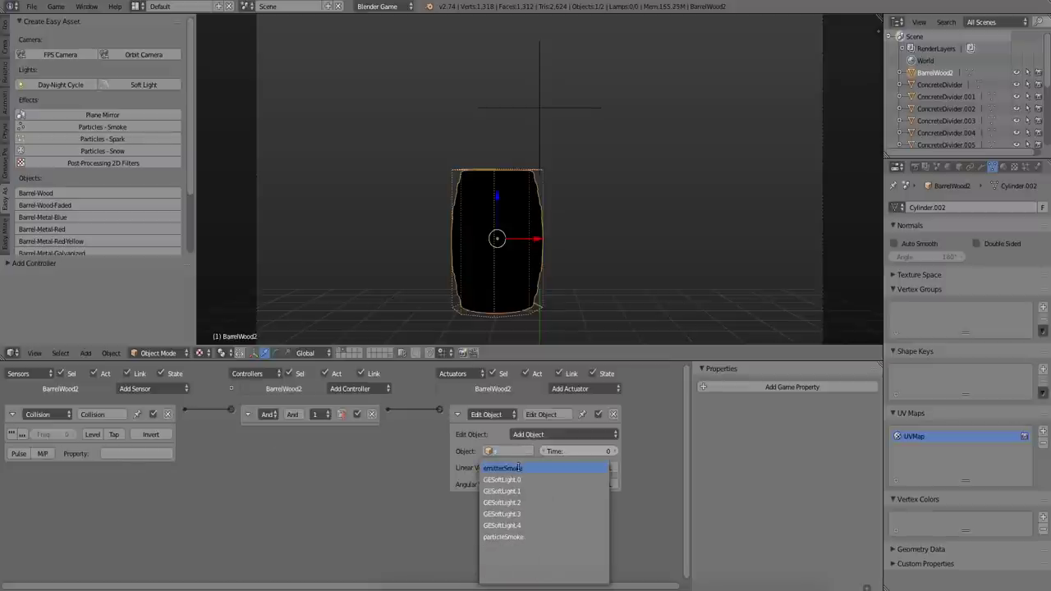
{"action": "left_click", "coordinate": [521, 468]}
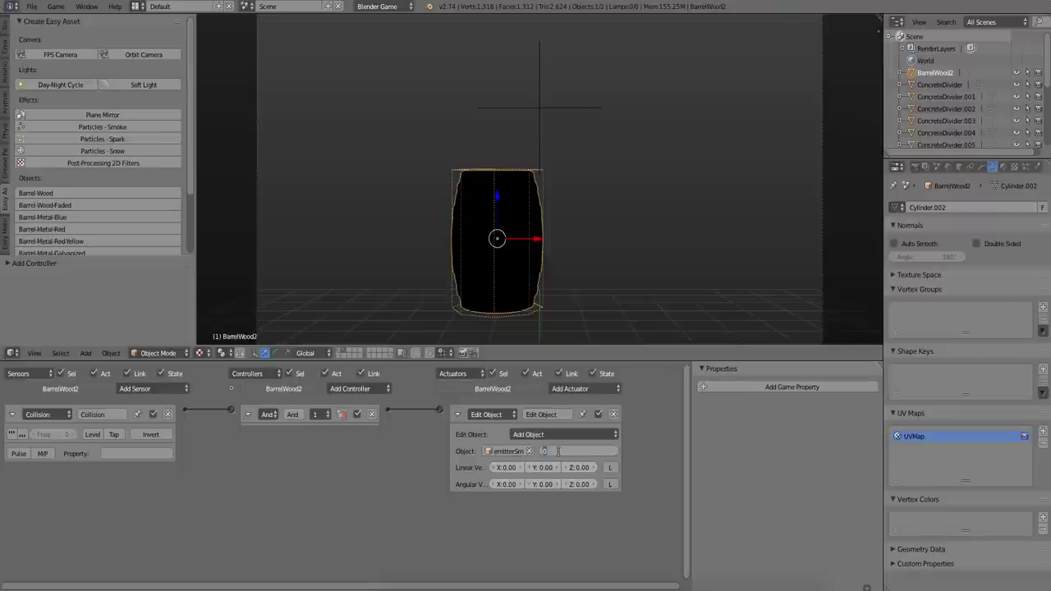
{"action": "type", "text": "20"}
{"action": "key", "text": "Return"}
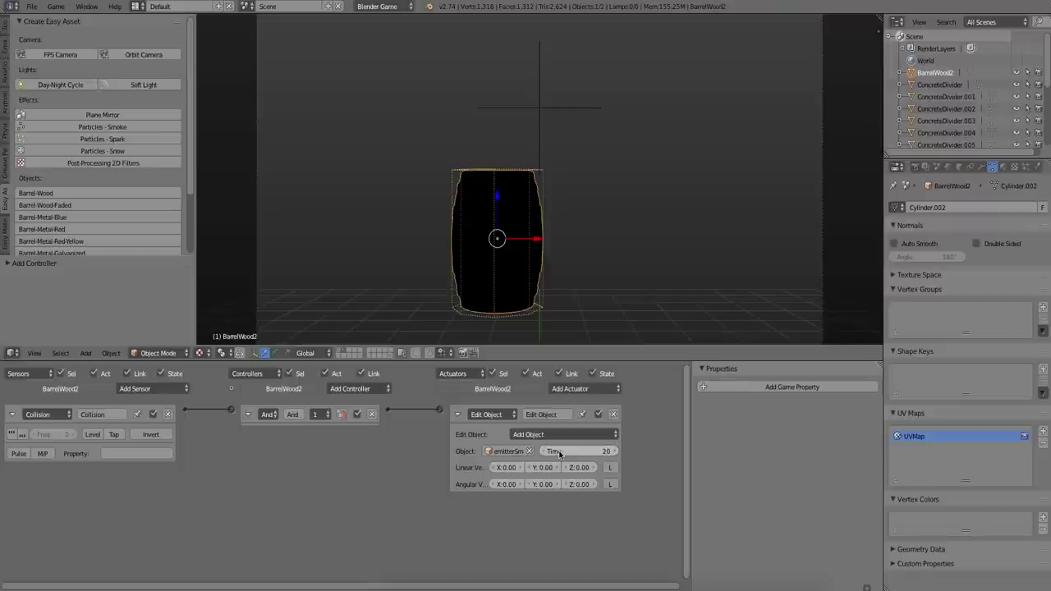
{"action": "left_click", "coordinate": [585, 452]}
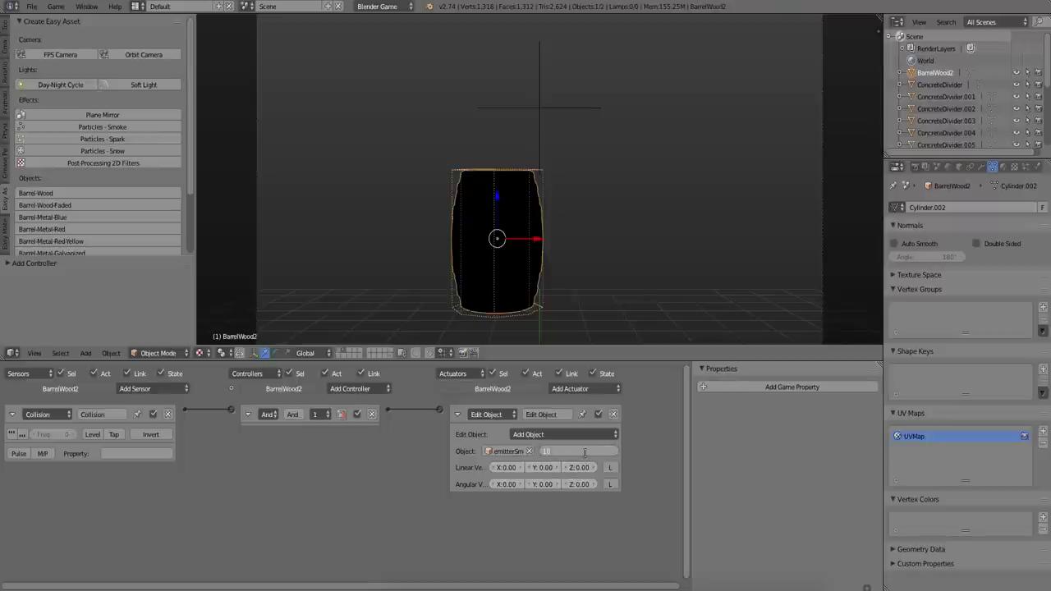
{"action": "type", "text": "10"}
{"action": "key", "text": "Return"}
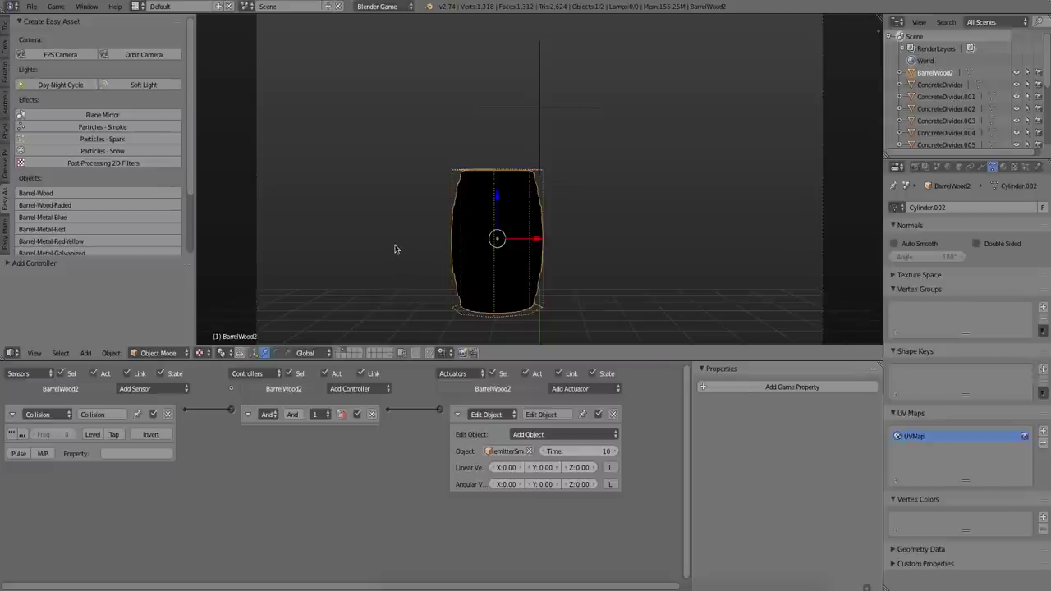
Run the game to test smoke on barrel collision
{"action": "key", "text": "p"}
{"action": "key", "text": "Escape"}
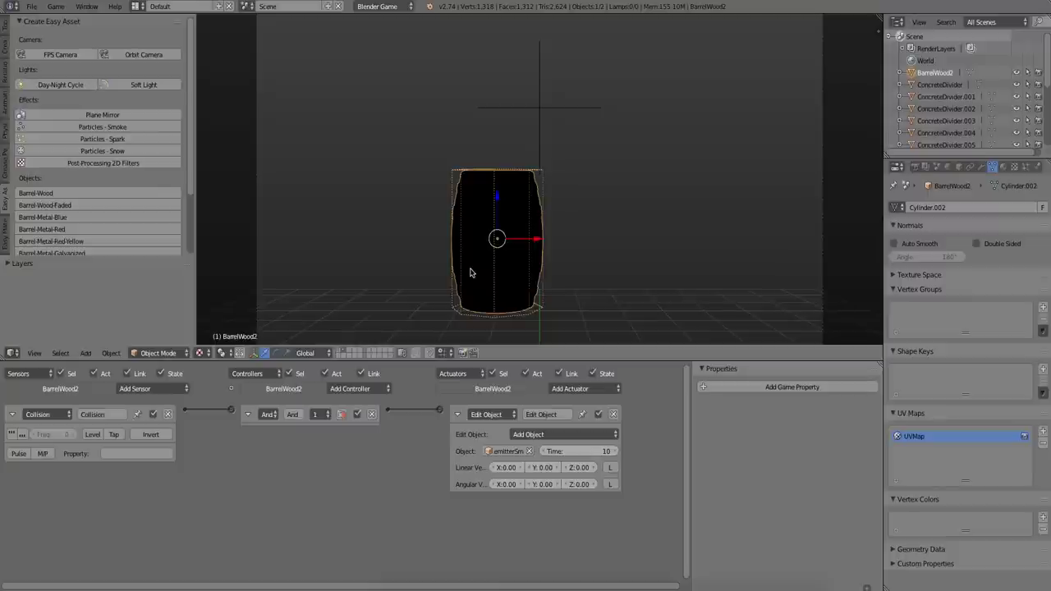
{"action": "key", "text": "p"}
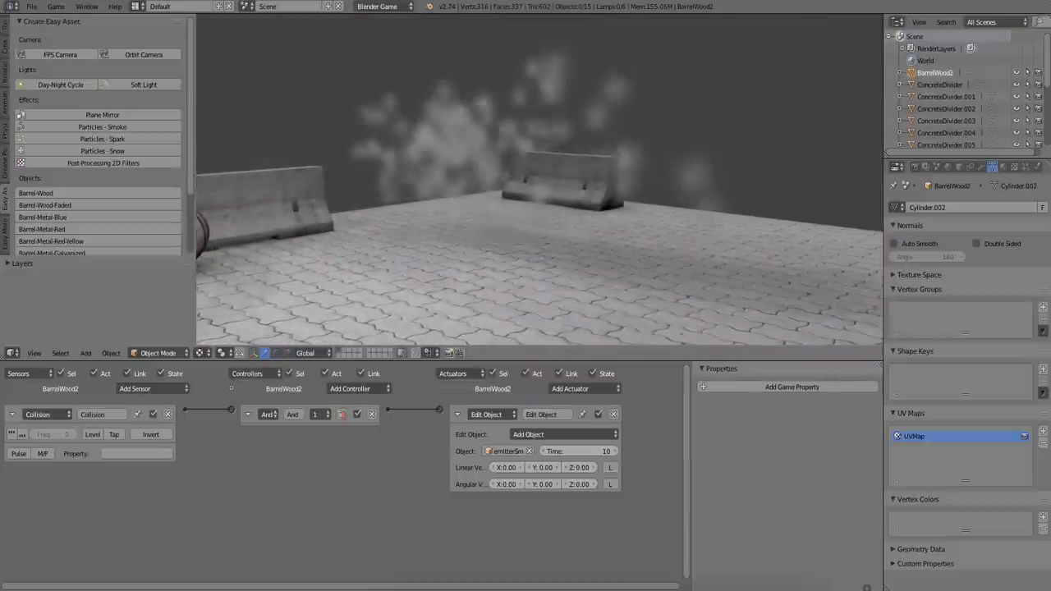
Exit the game and put BarrelWood2 into local view with numpad /
{"action": "key", "text": "Escape"}
{"action": "key", "text": "KP_Divide"}
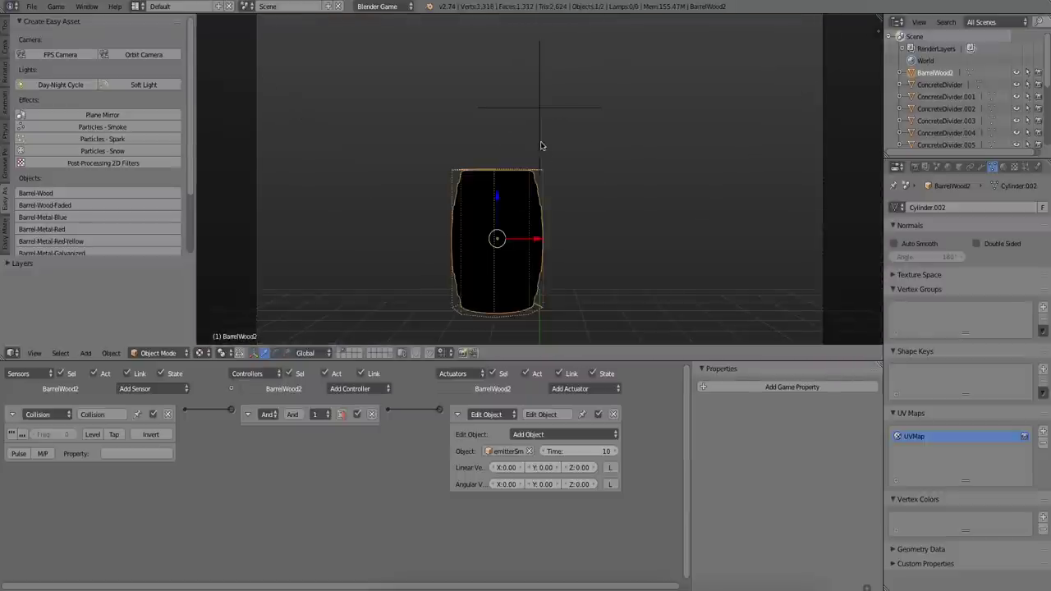
Edit emitterSmoke's particle rate, force and life, and set spawnAreaX to 1
{"action": "right_click", "coordinate": [541, 115]}
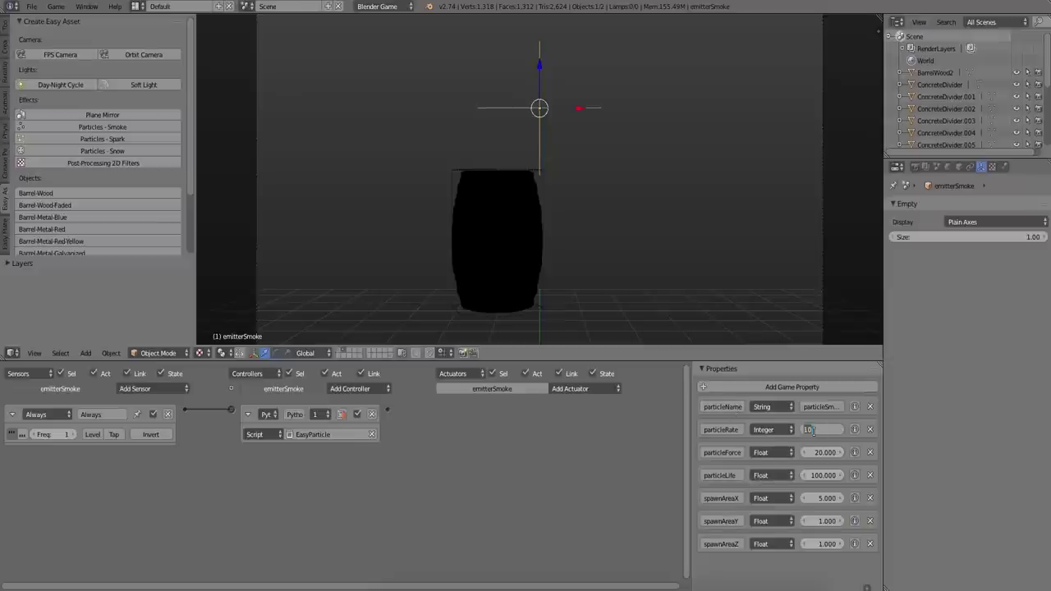
{"action": "key", "text": "Return"}
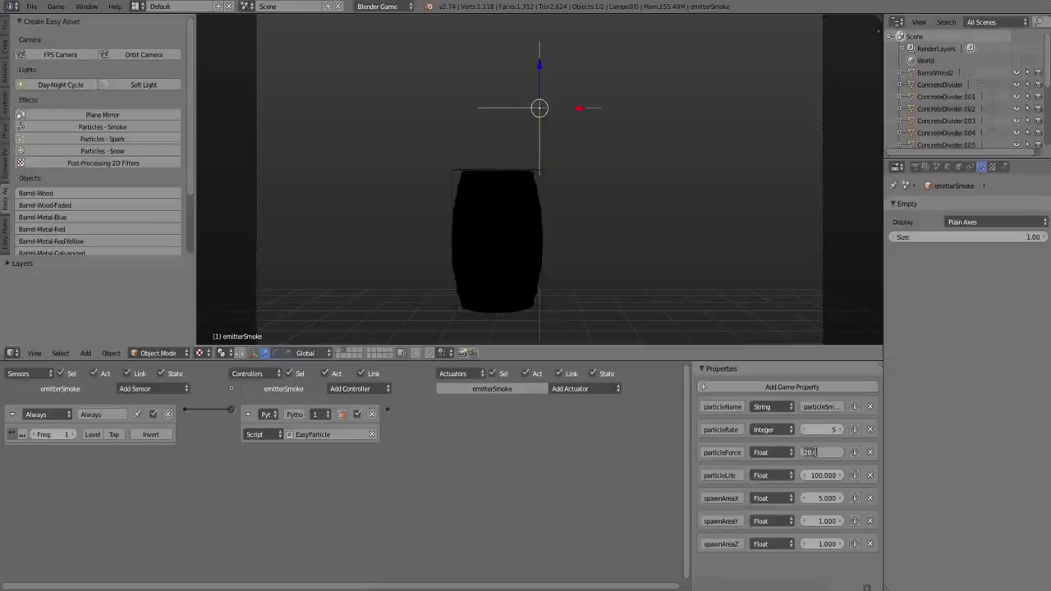
{"action": "key", "text": "Escape"}
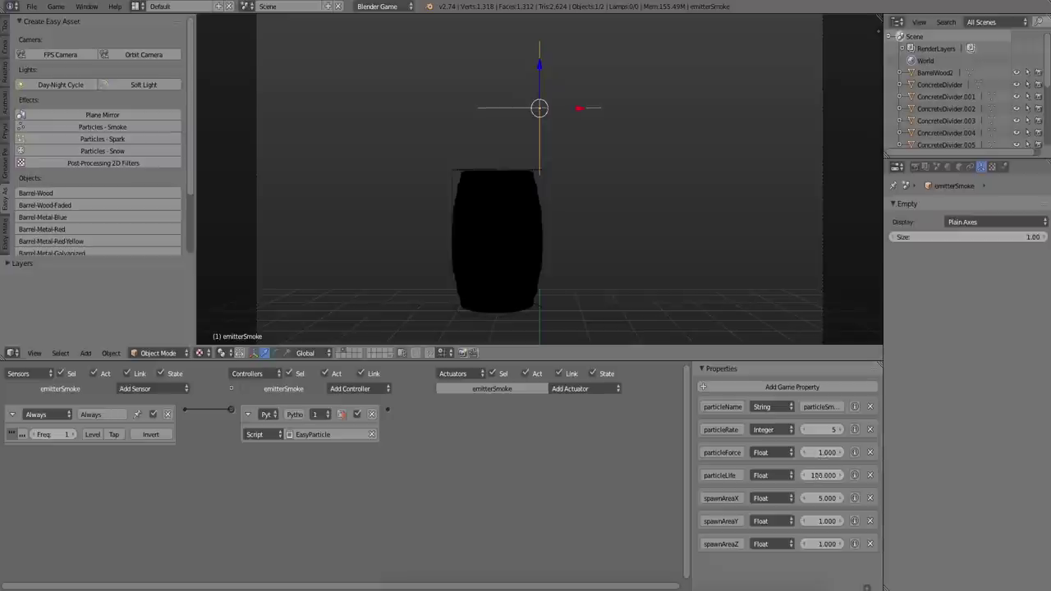
{"action": "key", "text": "Return"}
{"action": "left_click", "coordinate": [817, 500]}
{"action": "type", "text": "1"}
{"action": "key", "text": "Return"}
Test the smoke in-game, adjust particle force to 10, and test again
{"action": "key", "text": "p"}
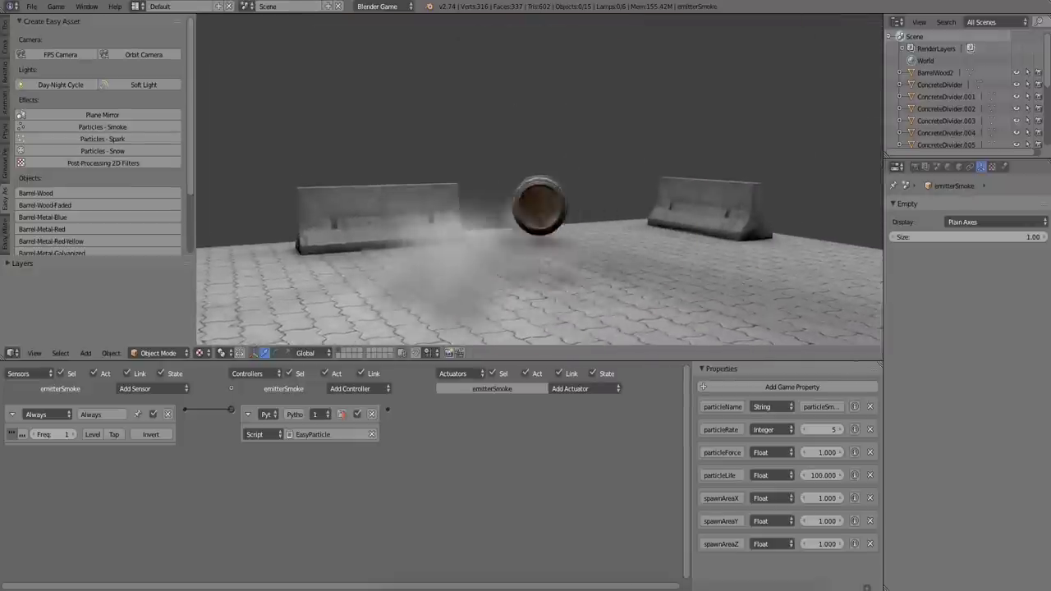
{"action": "key", "text": "Escape"}
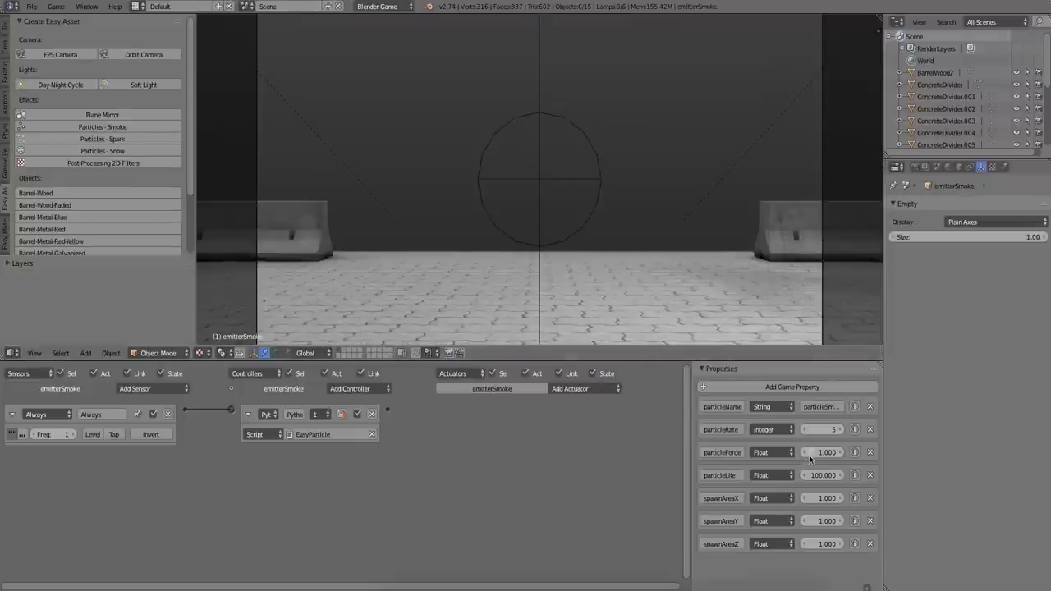
{"action": "left_click_drag", "start_coordinate": [807, 457], "coordinate": [796, 456]}
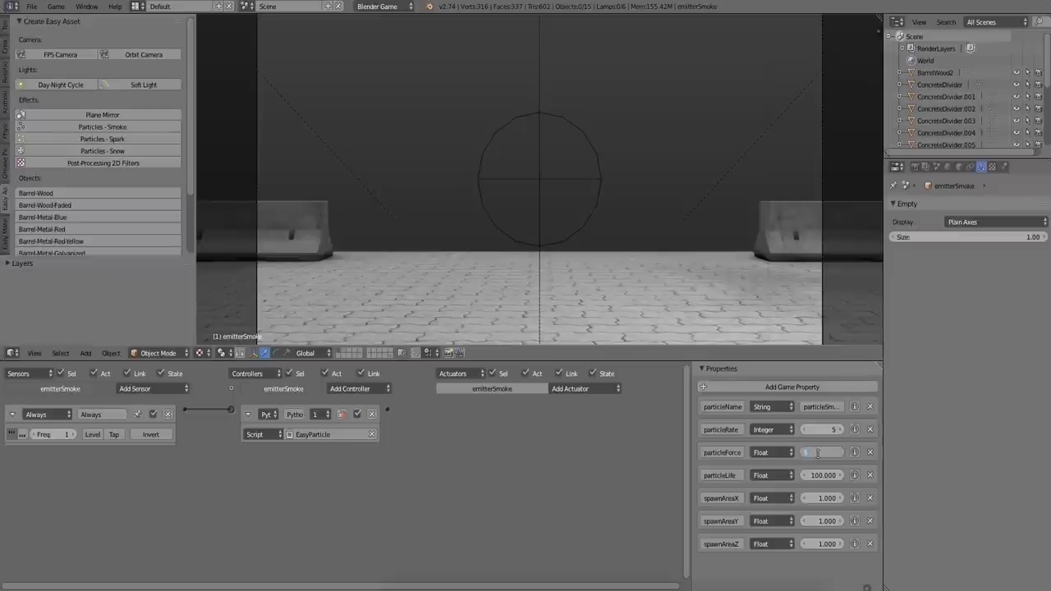
{"action": "key", "text": "p"}
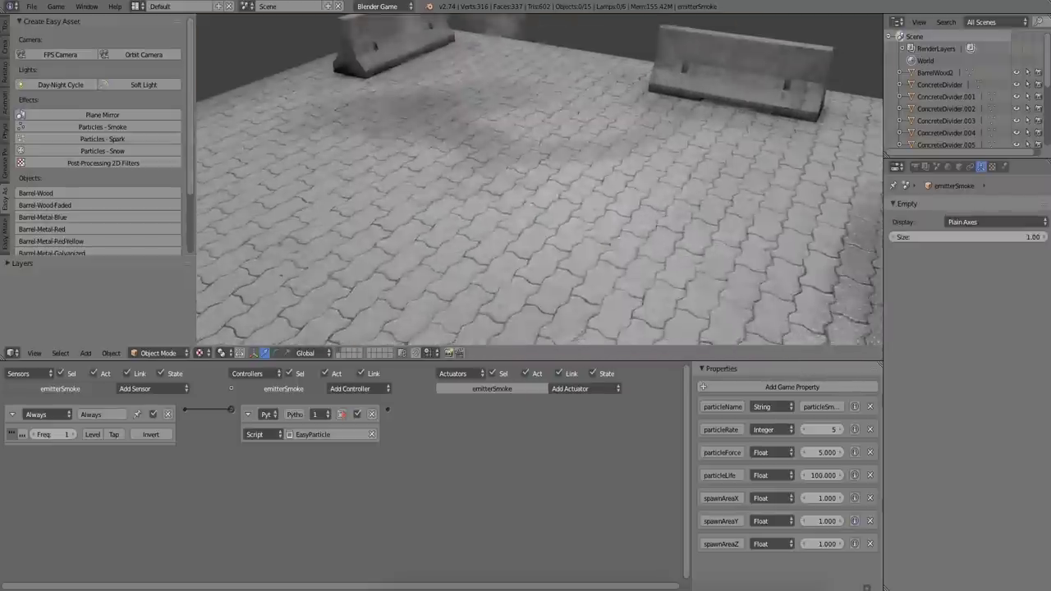
{"action": "key", "text": "Escape"}
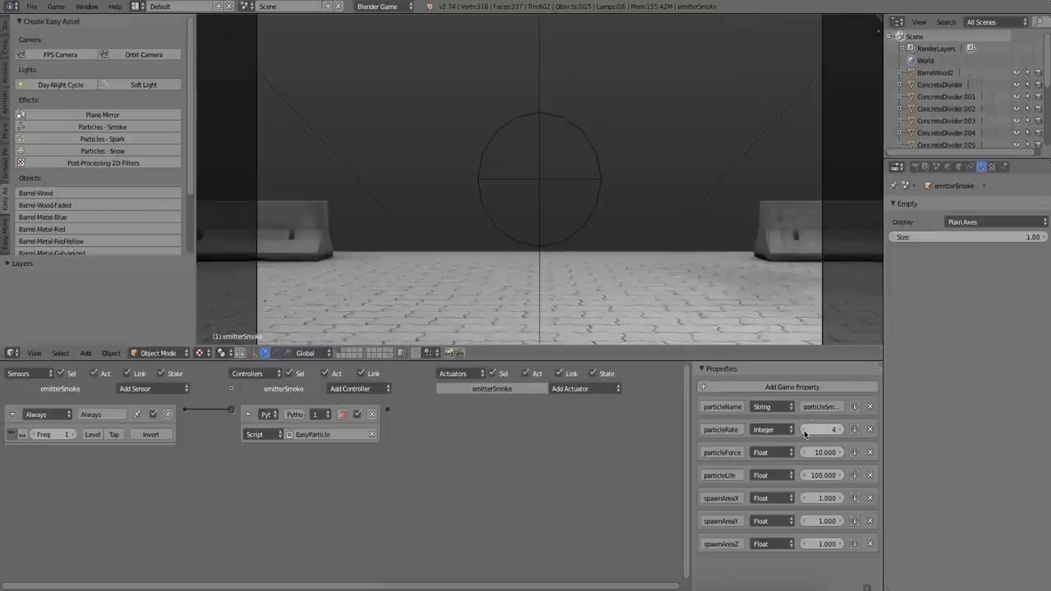
Test the game twice with the smoke spawn area widened to 2
{"action": "key", "text": "p"}
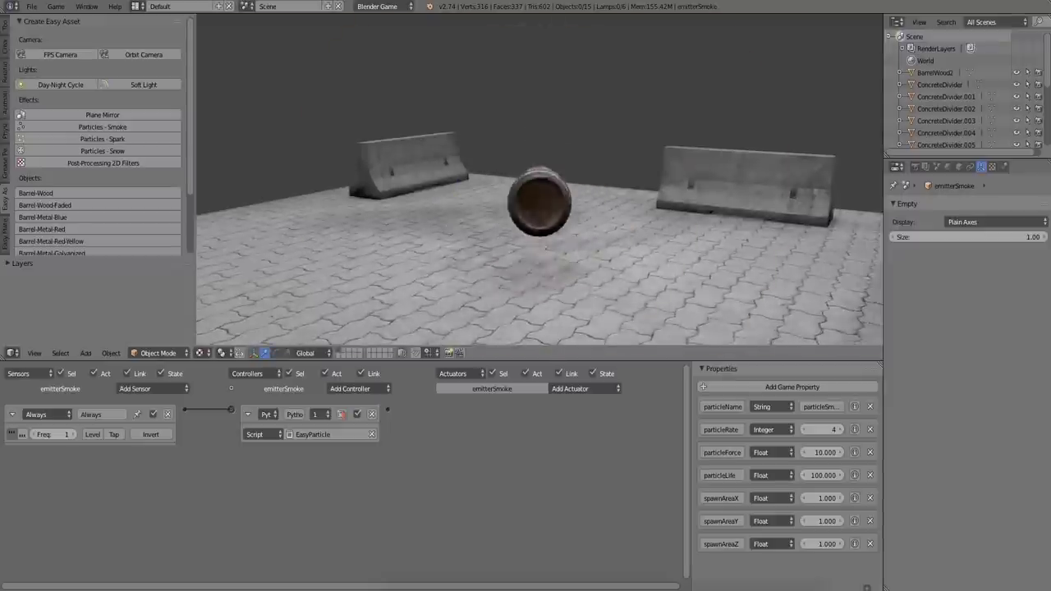
{"action": "key", "text": "Escape"}
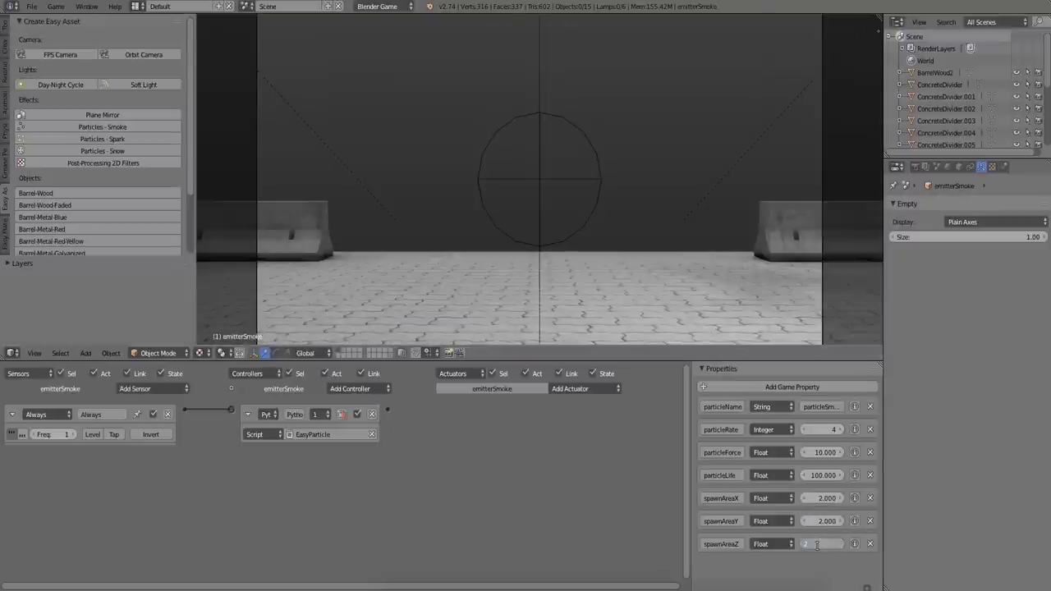
{"action": "key", "text": "p"}
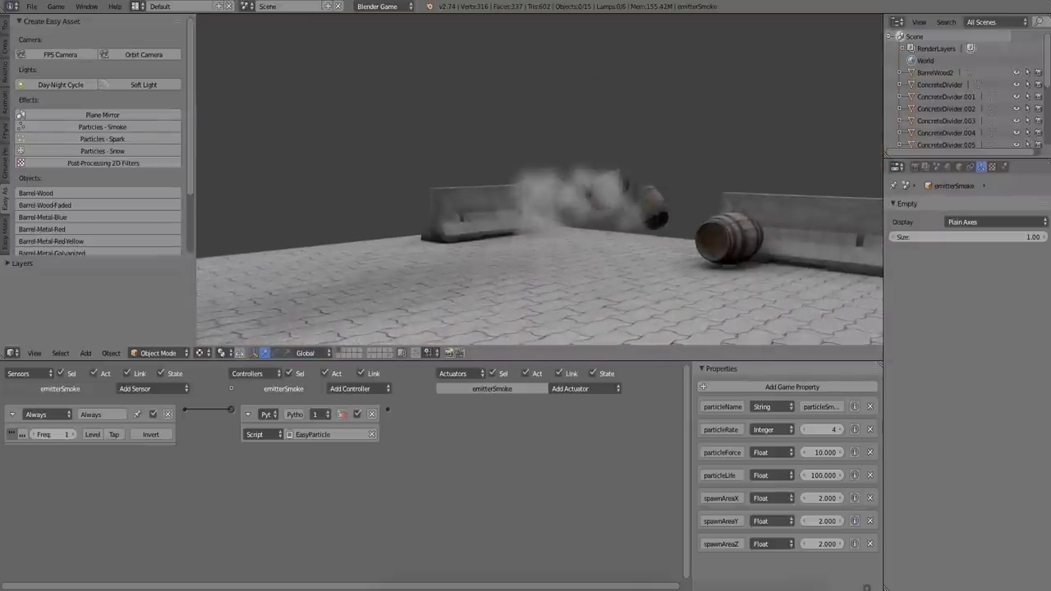
{"action": "key", "text": "Escape"}
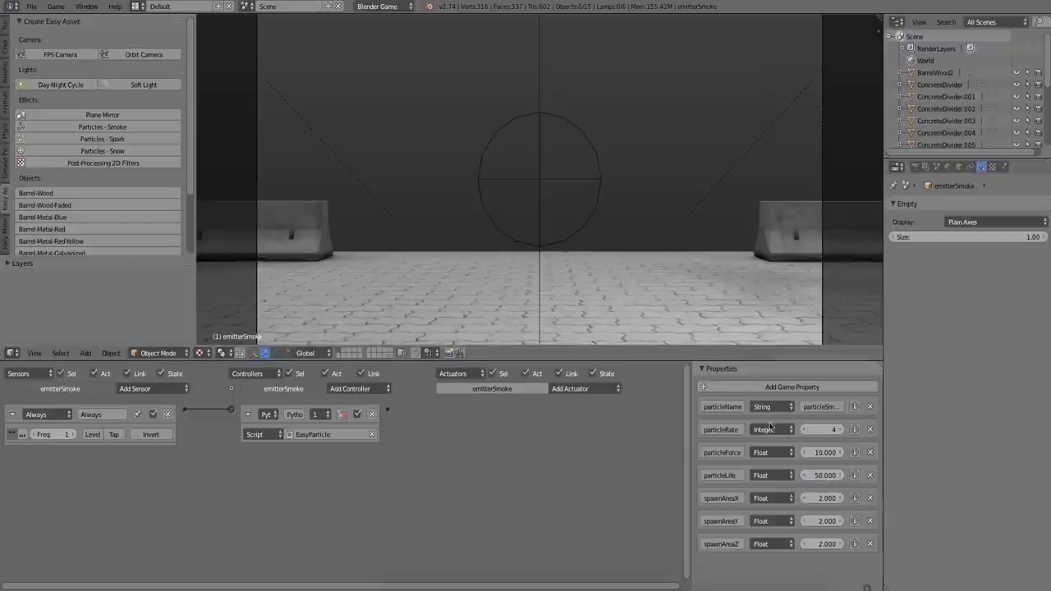
Set particleLife to 50 and test the shorter-lived smoke
{"action": "key", "text": "Return"}
{"action": "key", "text": "p"}
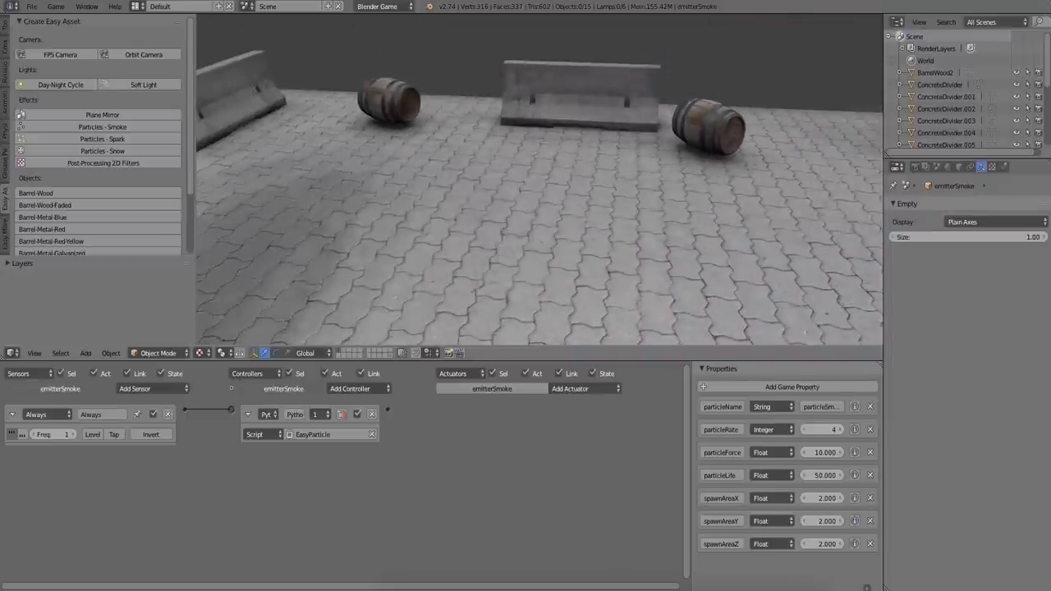
{"action": "key", "text": "Escape"}
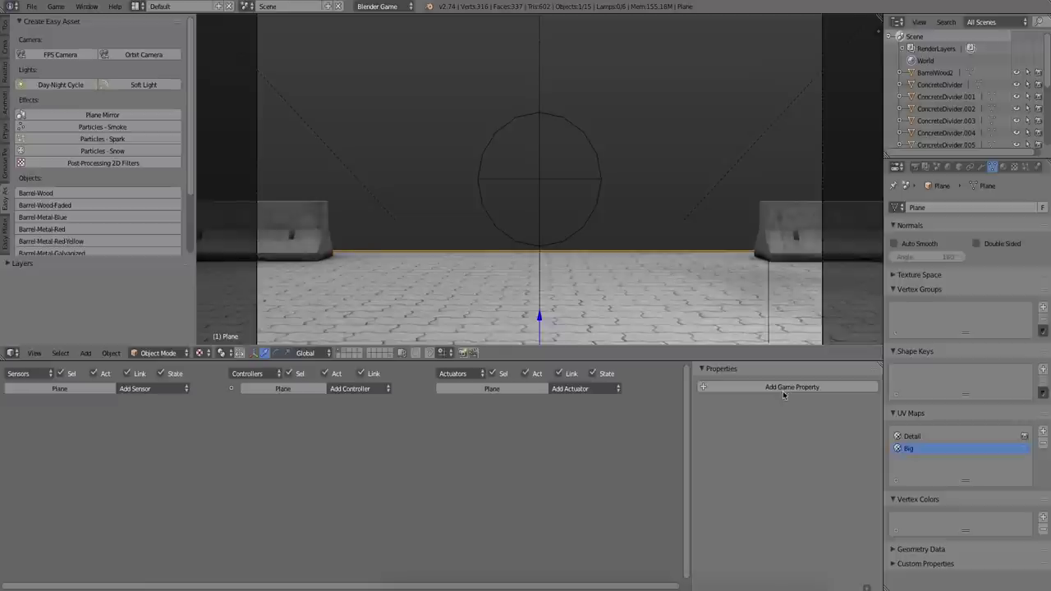
Check the barrel's Collision sensor property 'ground', then add a 'ground' game property to the Plane
{"action": "key", "text": "2"}
{"action": "right_click", "coordinate": [483, 234]}
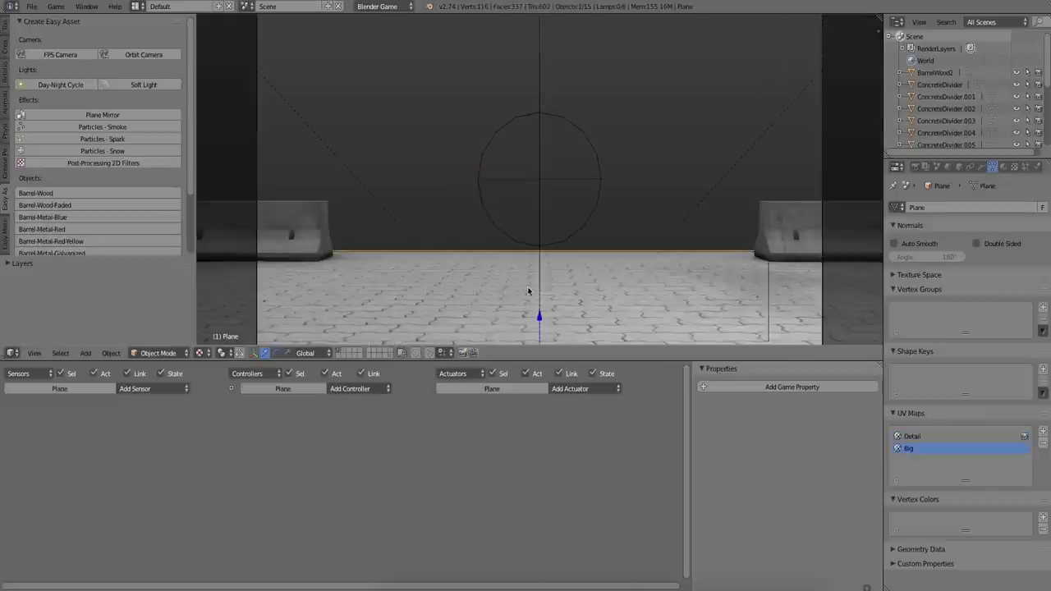
{"action": "key", "text": "g"}
{"action": "left_click", "coordinate": [688, 299]}
{"action": "left_click", "coordinate": [759, 386]}
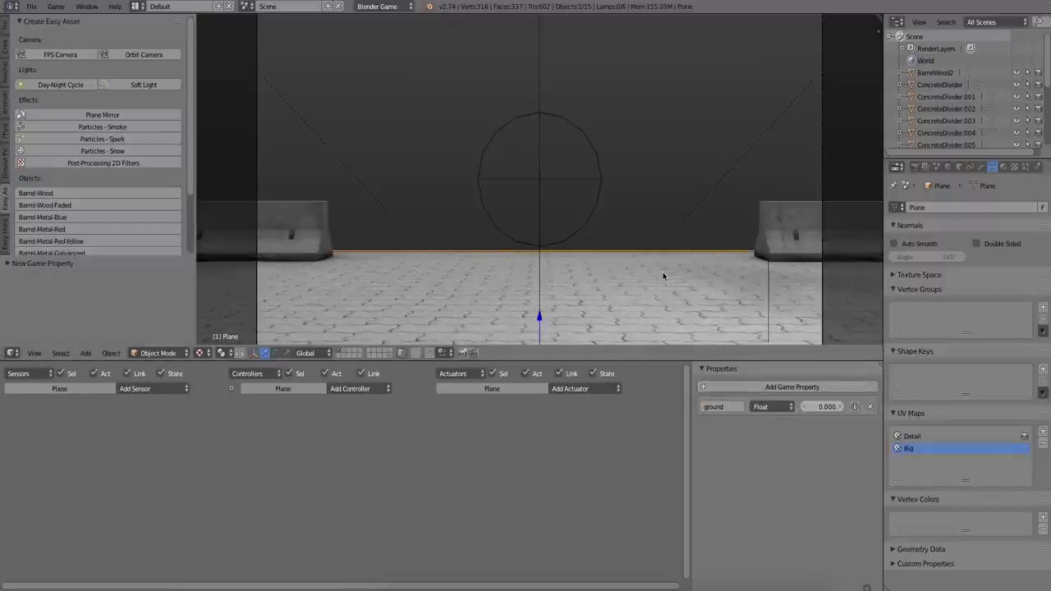
Run the game, back the camera up, and fire three barrels into the pile
{"action": "key", "text": "p"}
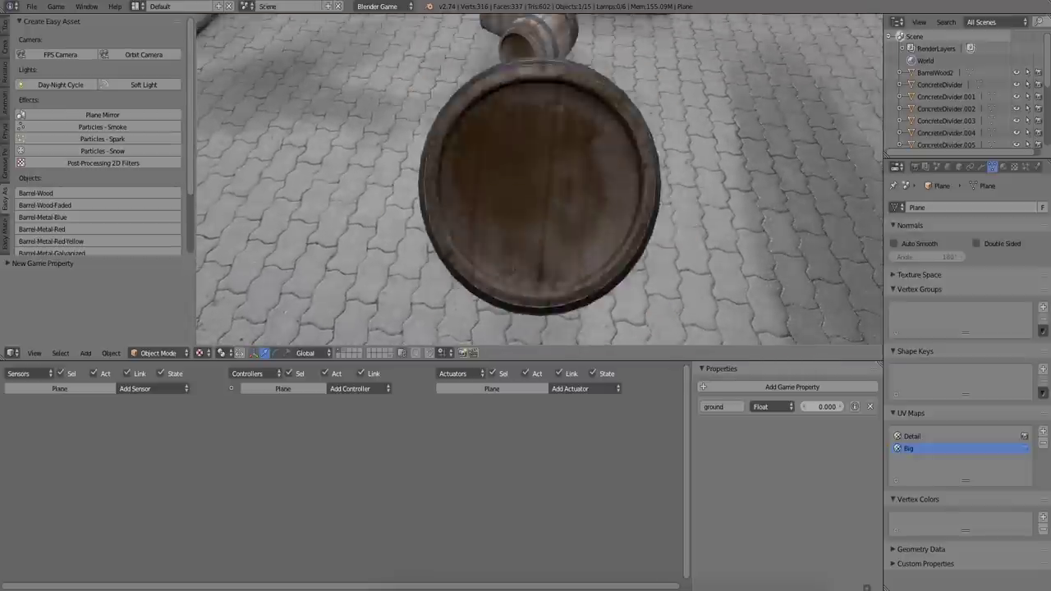
{"action": "key", "text": "s"}
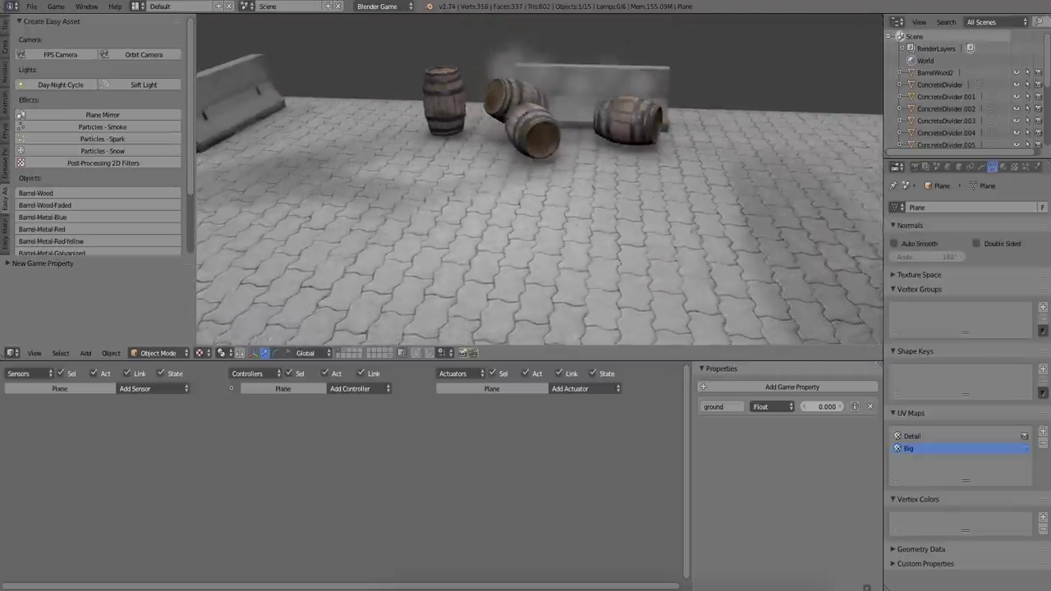
{"action": "left_click", "coordinate": [540, 180]}
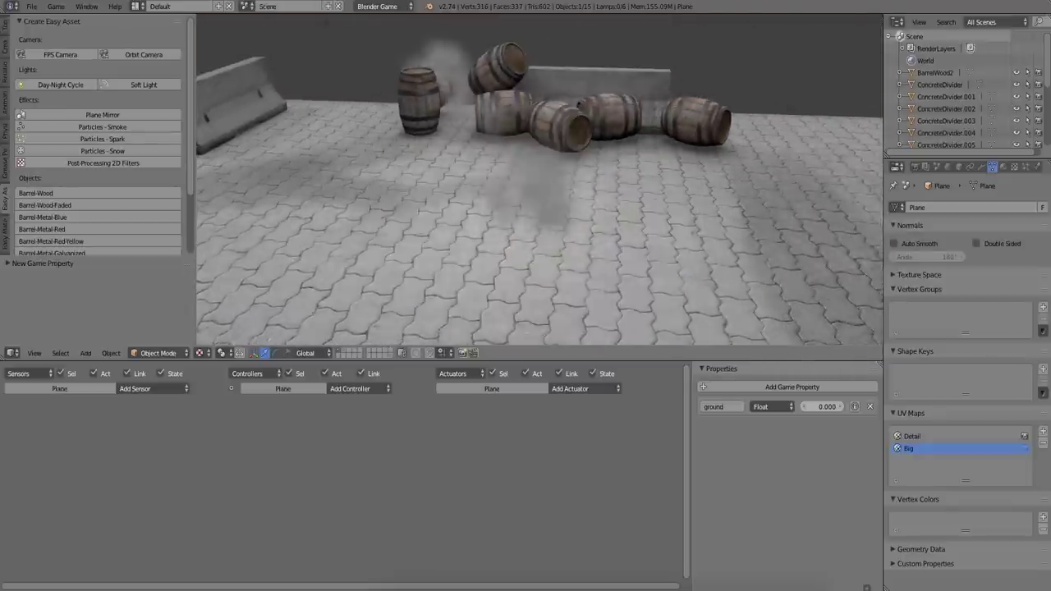
{"action": "left_click", "coordinate": [540, 181]}
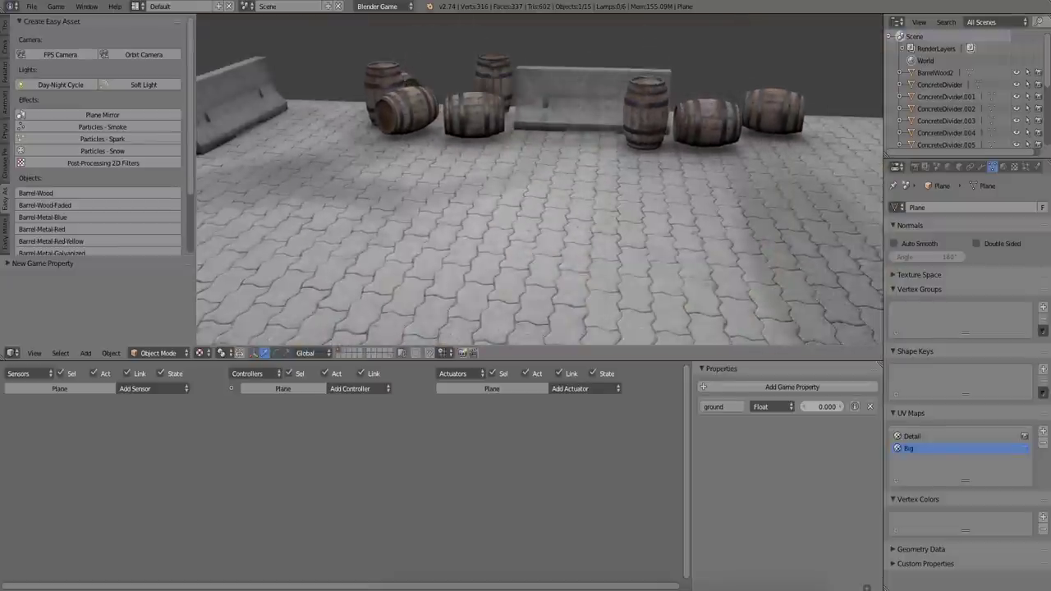
{"action": "left_click", "coordinate": [540, 181]}
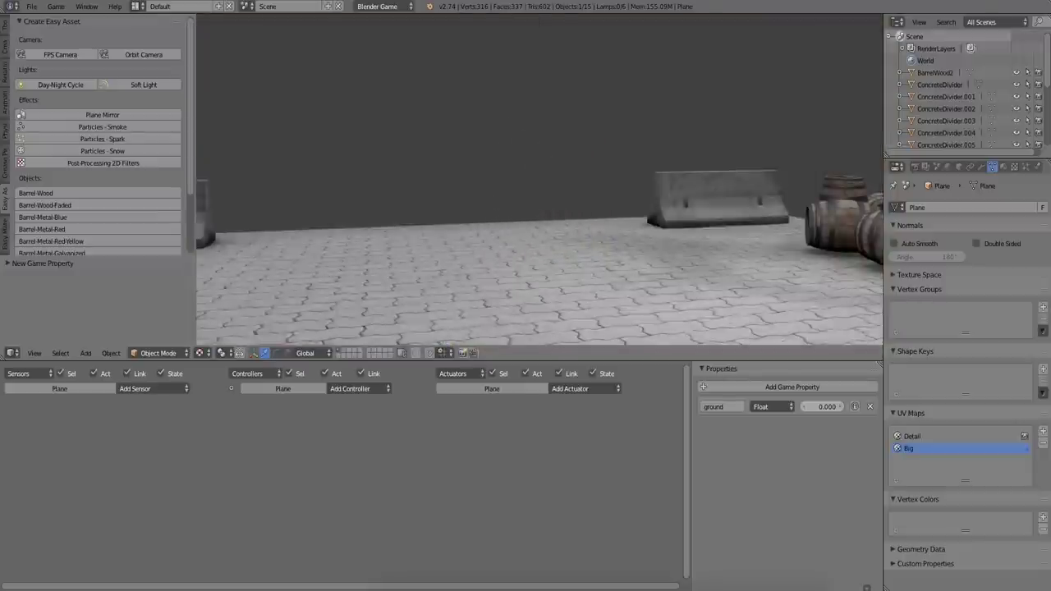
Add a spark emitter, set the barrel's Edit Object actuator to emitterSpark, and test it
{"action": "key", "text": "Escape"}
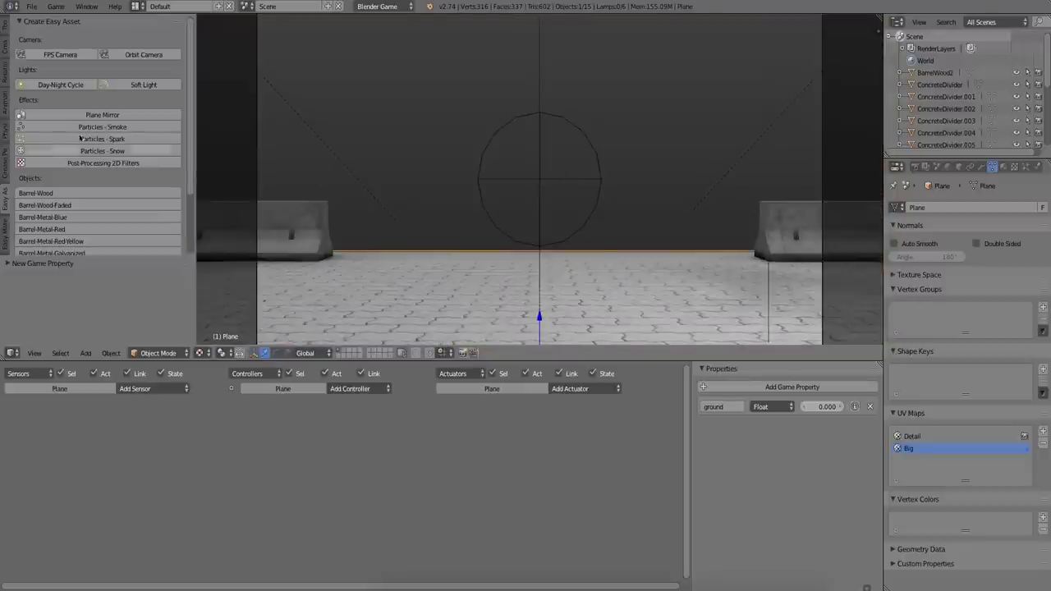
{"action": "left_click", "coordinate": [141, 138]}
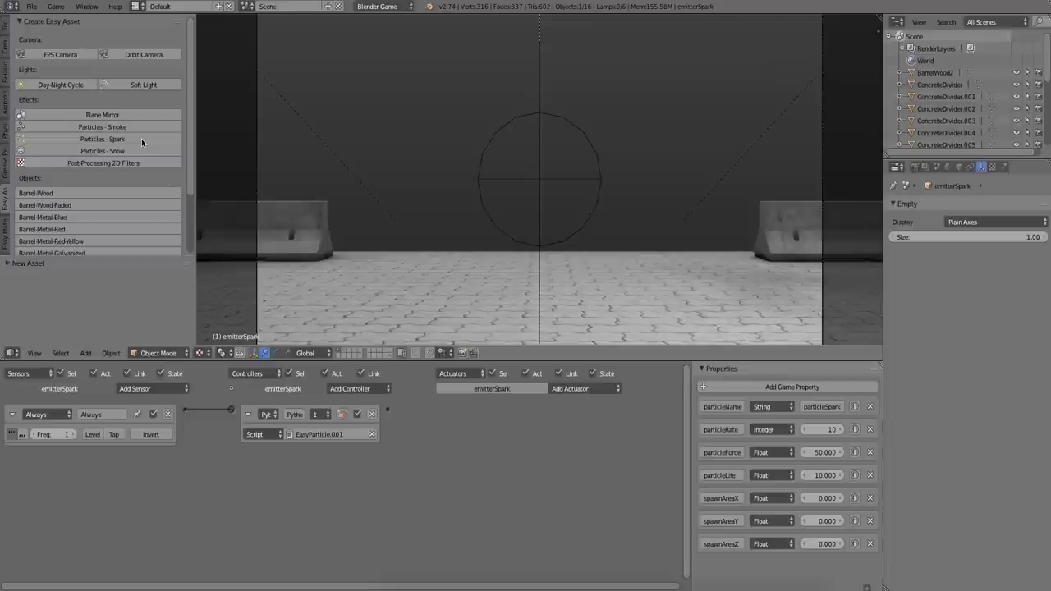
{"action": "key", "text": "2"}
{"action": "right_click", "coordinate": [497, 225]}
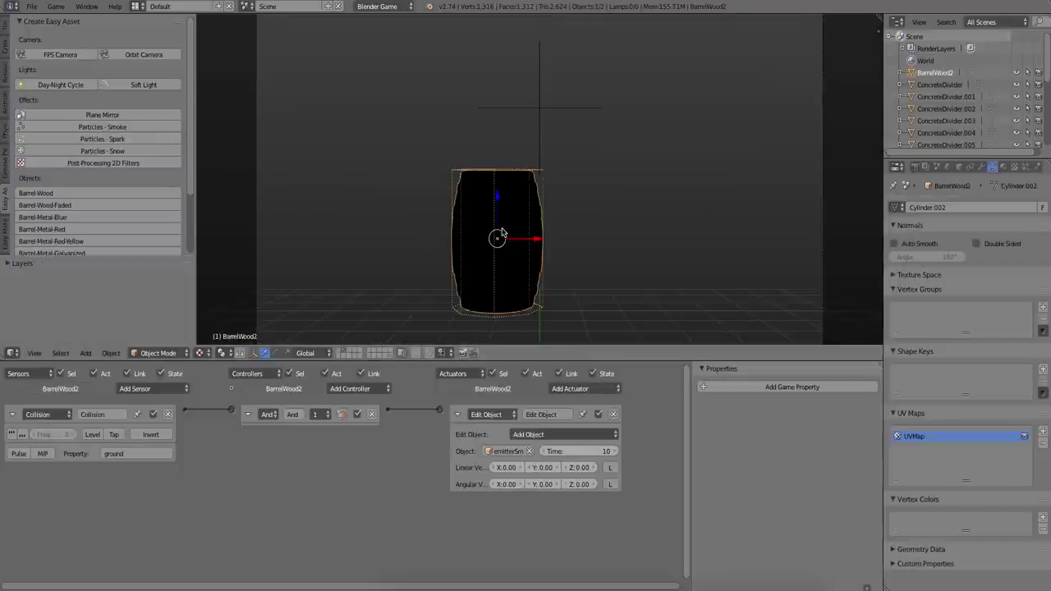
{"action": "left_click", "coordinate": [518, 452]}
{"action": "type", "text": "spar"}
{"action": "key", "text": "Return"}
{"action": "key", "text": "p"}
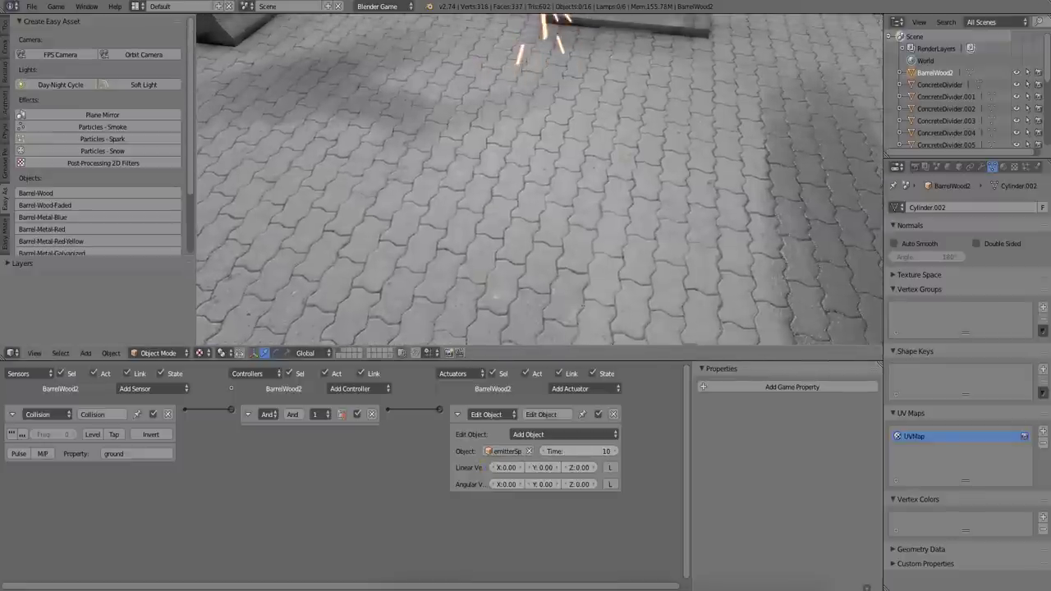
{"action": "key", "text": "Escape"}
{"action": "key", "text": "Escape"}
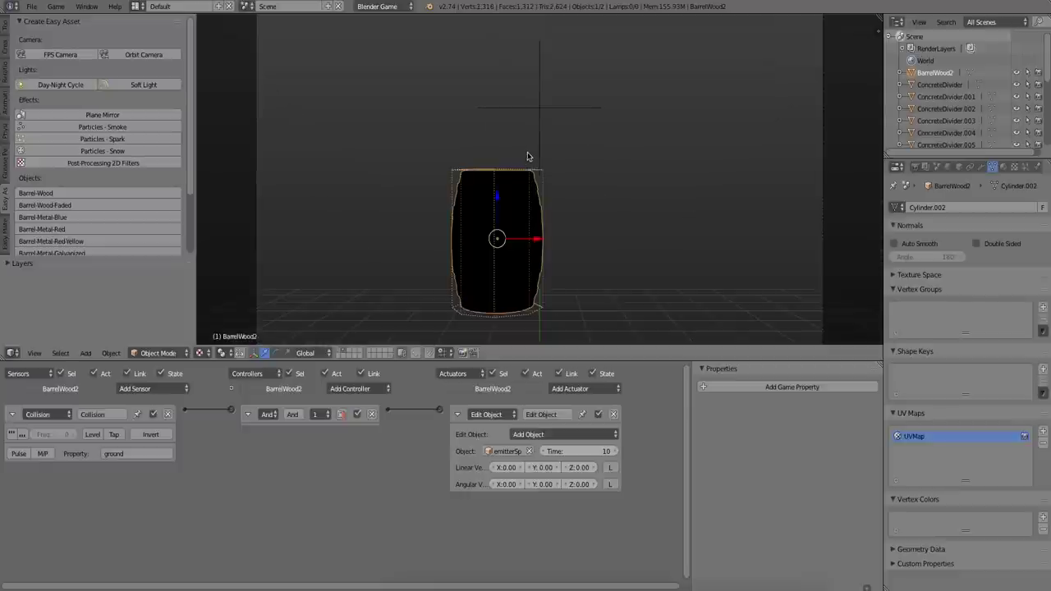
Leave local view, select emitterSpark to change its layer, and return to camera view
{"action": "key", "text": "KP_Divide"}
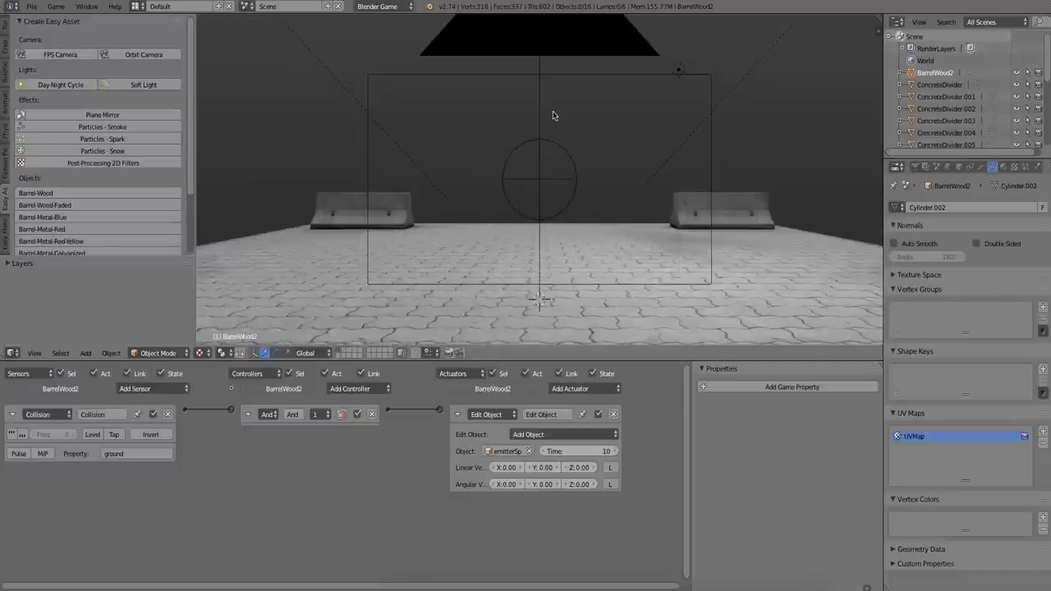
{"action": "middle_click_drag", "start_coordinate": [553, 111], "coordinate": [530, 107]}
{"action": "right_click", "coordinate": [529, 107]}
{"action": "key", "text": "m"}
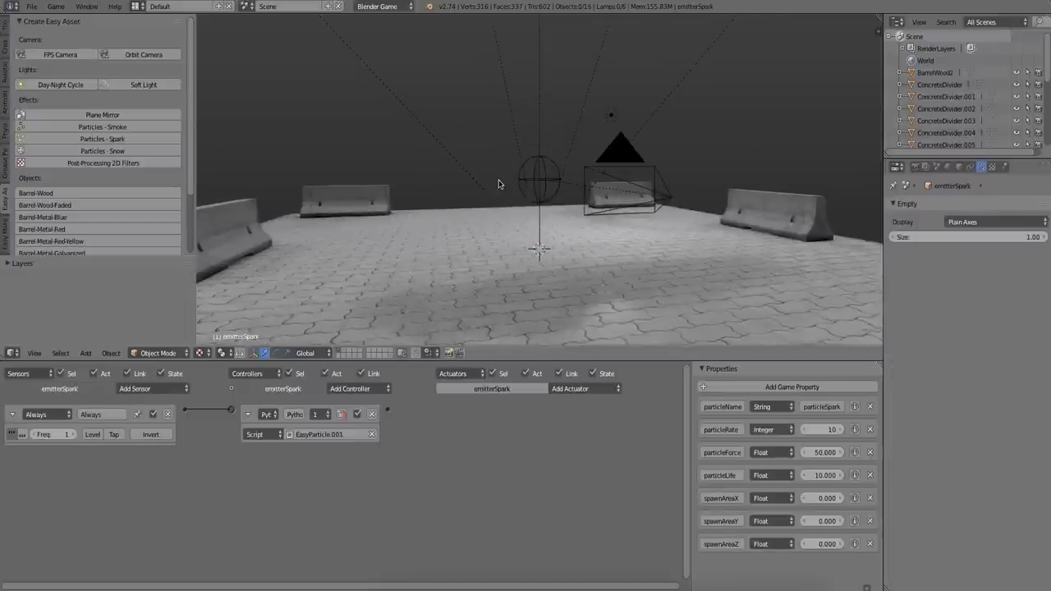
{"action": "key", "text": "KP_0"}
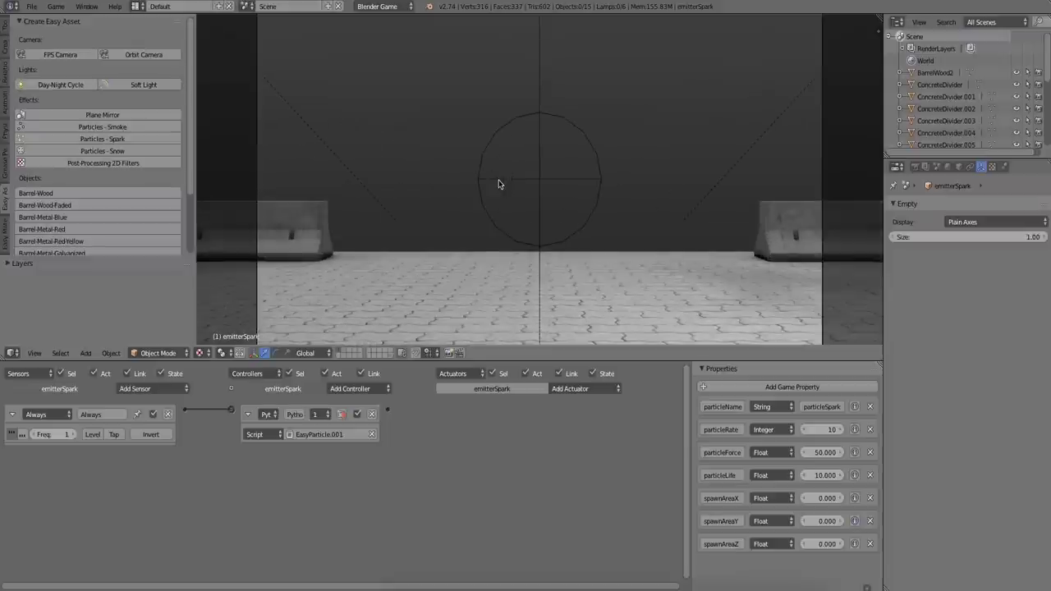
{"action": "key", "text": "p"}
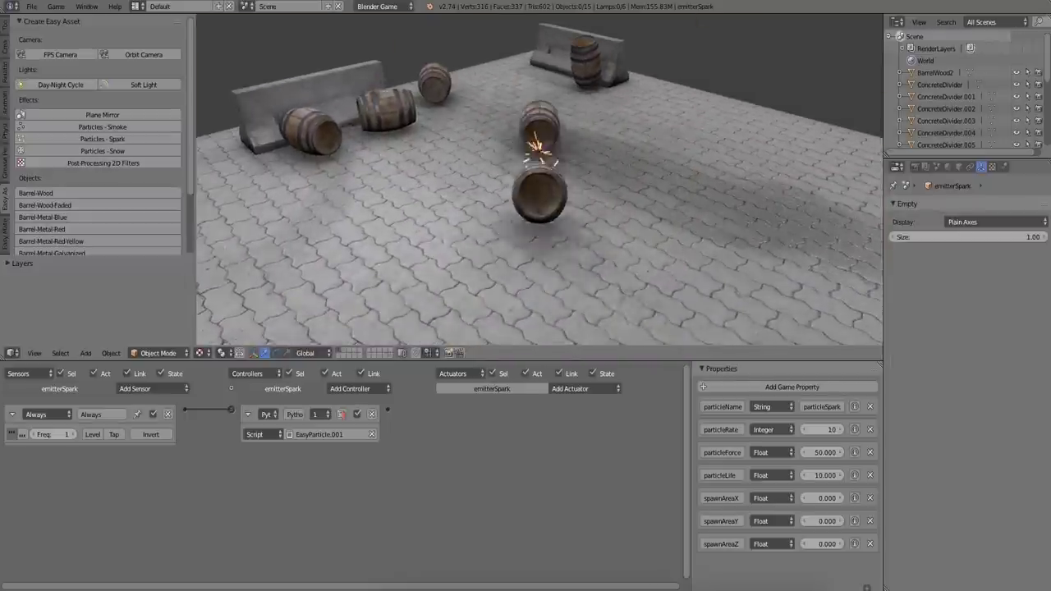
Add the Post-Processing 2D Filters setup and move the 2DFilter empty to the upper left
{"action": "key", "text": "Escape"}
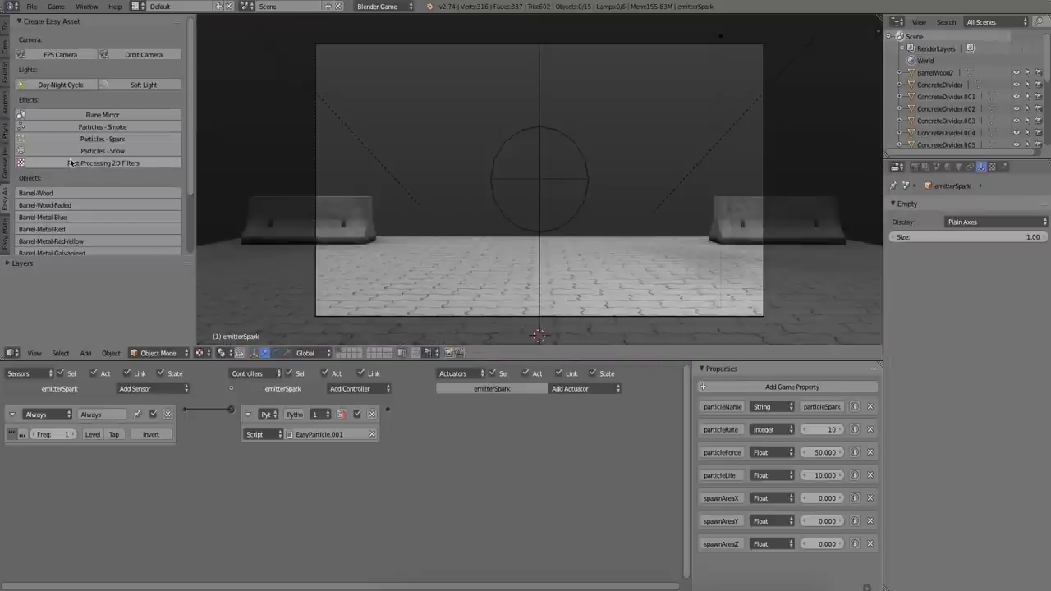
{"action": "left_click", "coordinate": [72, 162]}
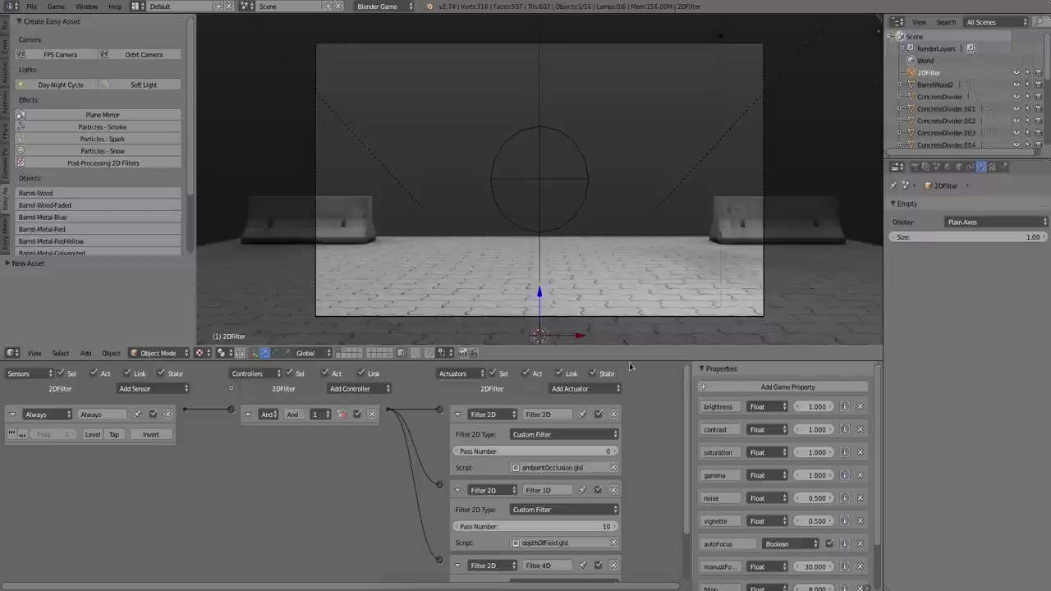
{"action": "scroll", "coordinate": [718, 456], "scroll_direction": "down", "scroll_amount": 4}
{"action": "scroll", "coordinate": [718, 457], "scroll_direction": "up", "scroll_amount": 4}
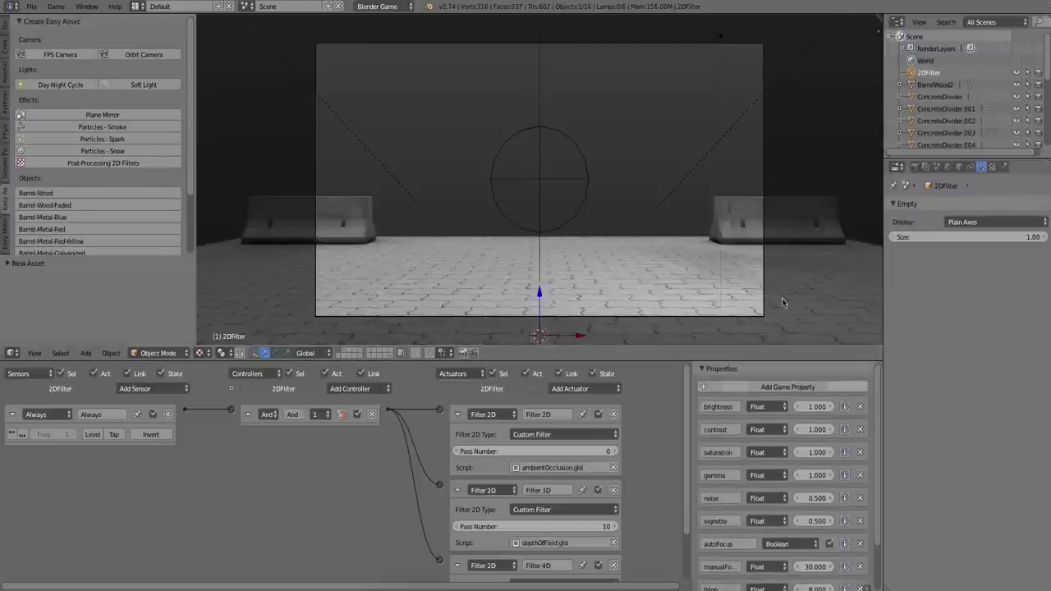
{"action": "key", "text": "g"}
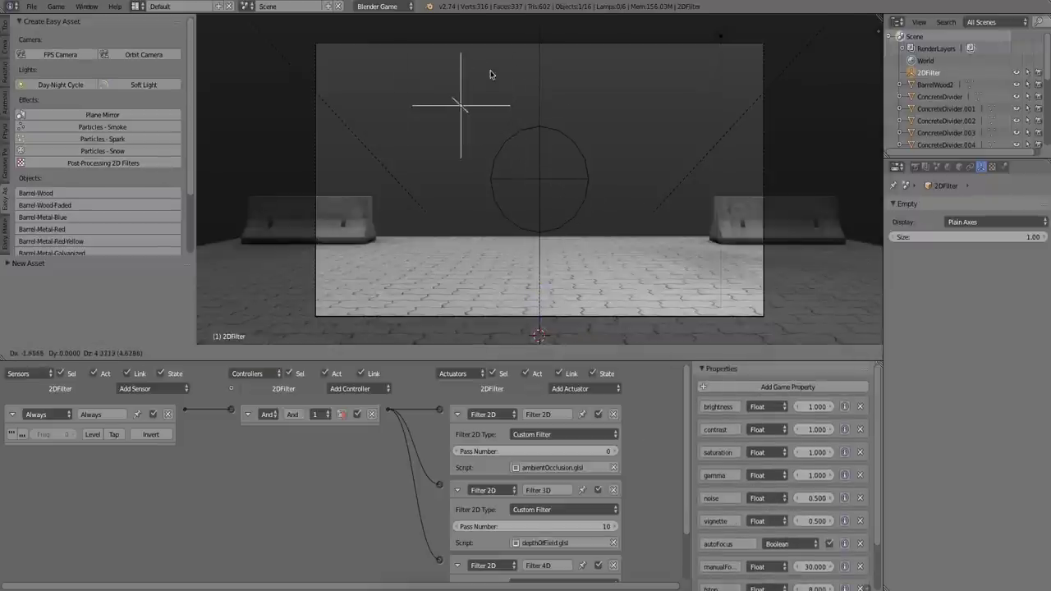
{"action": "left_click", "coordinate": [424, 82]}
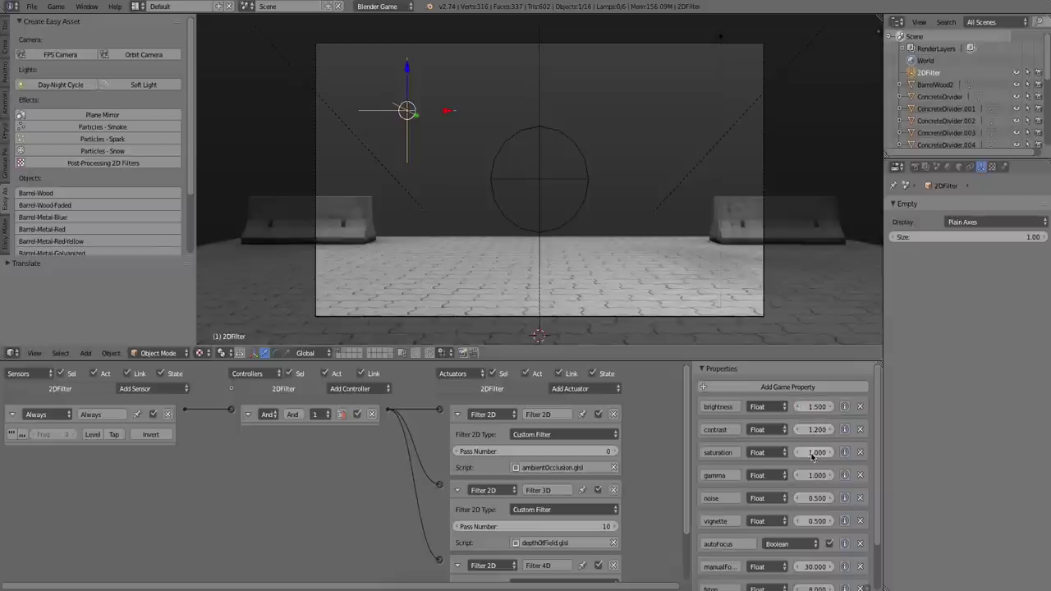
Test-run the 2D filters, then confirm gamma at 6.000 and test it in the game
{"action": "key", "text": "p"}
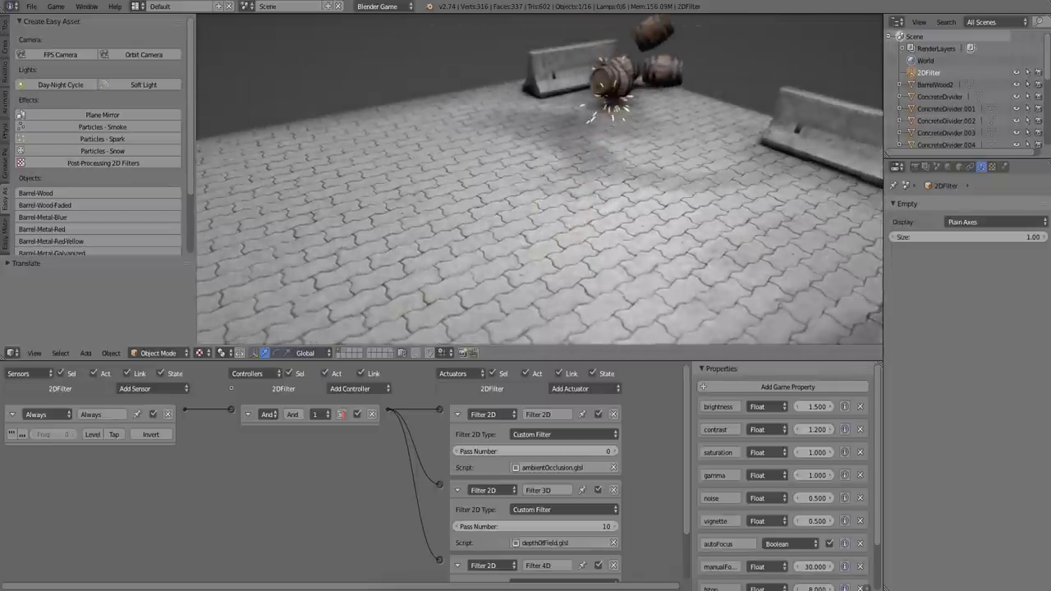
{"action": "key", "text": "Escape"}
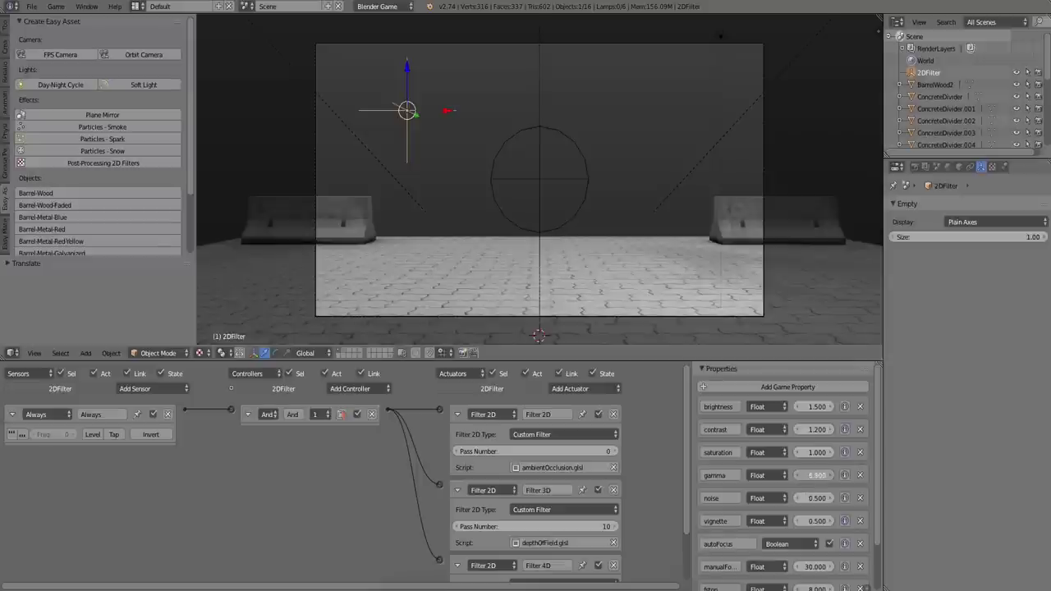
{"action": "key", "text": "Return"}
{"action": "key", "text": "p"}
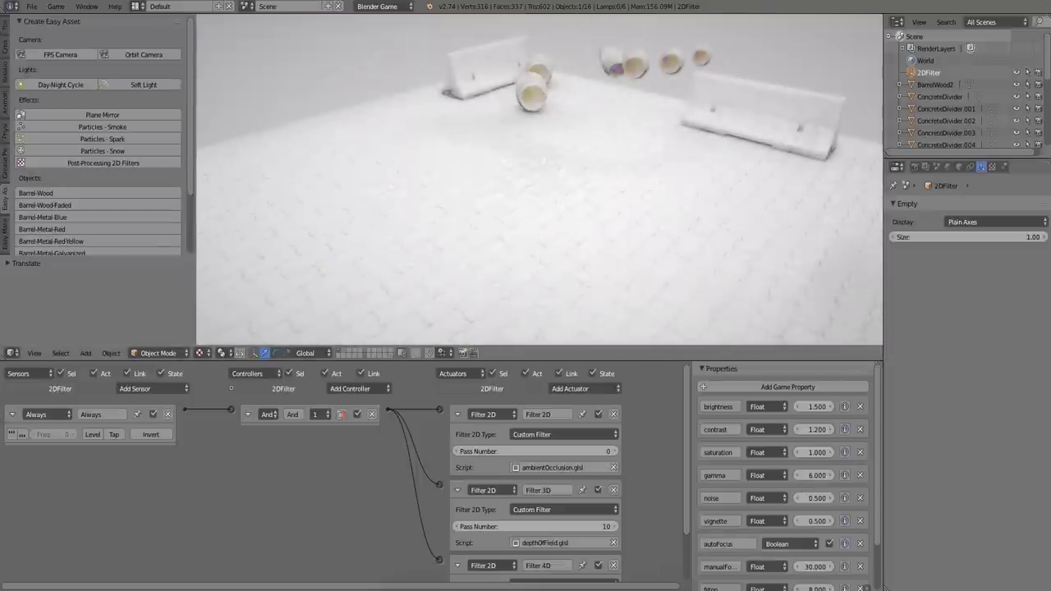
{"action": "key", "text": "Escape"}
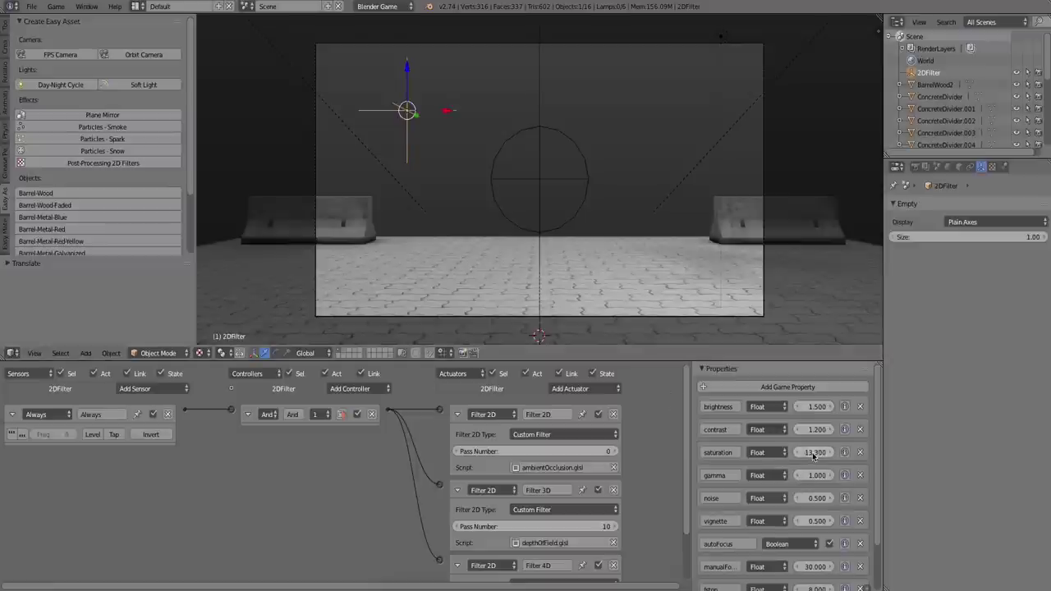
Test the game with changed saturation, then with saturation set to 1.5
{"action": "key", "text": "p"}
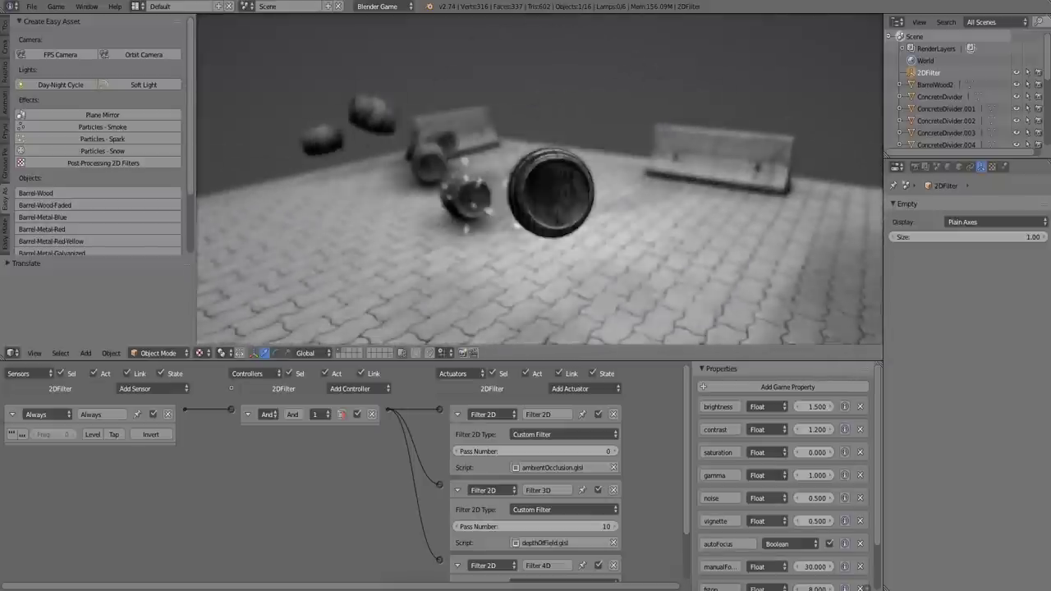
{"action": "key", "text": "Escape"}
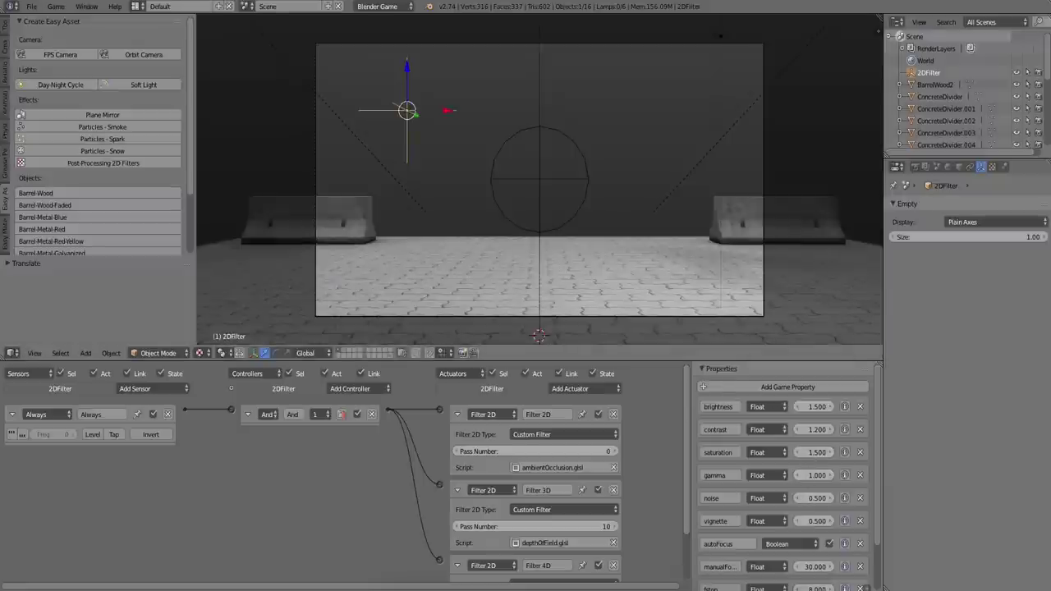
{"action": "key", "text": "p"}
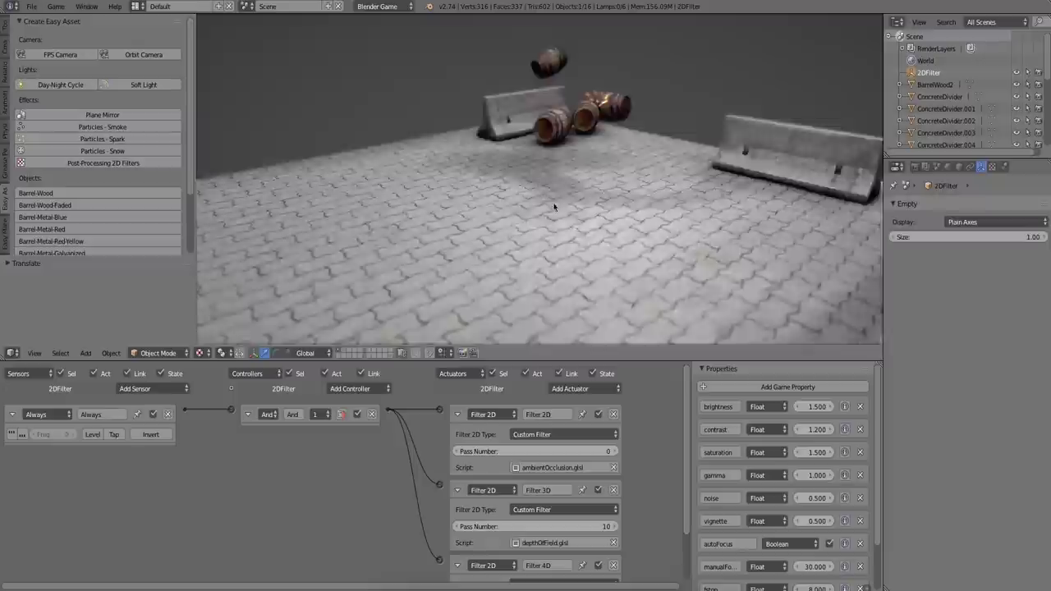
{"action": "key", "text": "Escape"}
Switch off the ambient occlusion and depth-of-field Filter 2D actuators
{"action": "scroll", "coordinate": [774, 558], "scroll_direction": "down", "scroll_amount": 2}
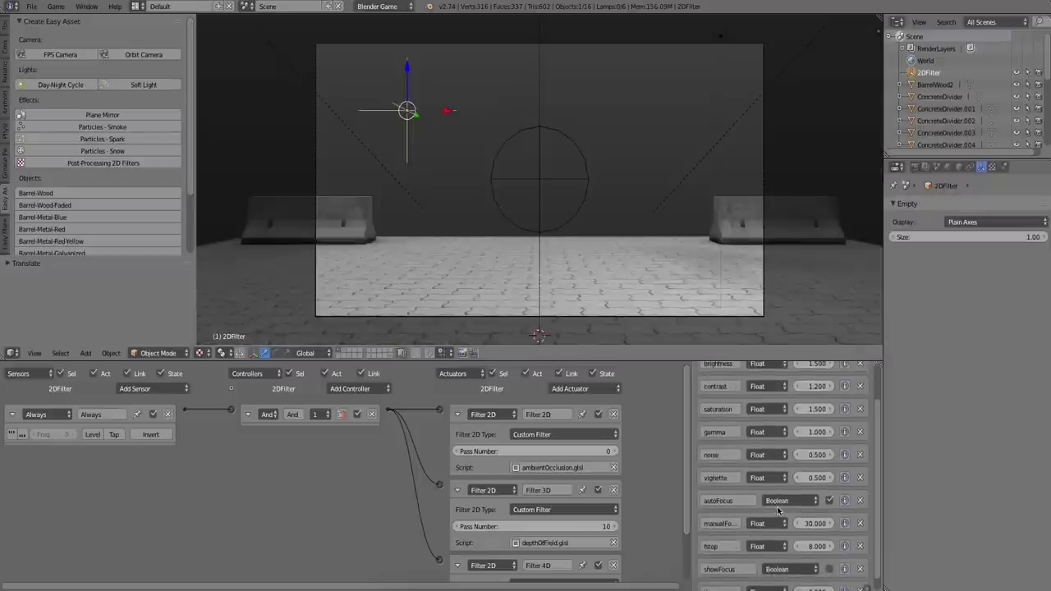
{"action": "scroll", "coordinate": [779, 510], "scroll_direction": "down", "scroll_amount": 2}
{"action": "scroll", "coordinate": [763, 474], "scroll_direction": "up", "scroll_amount": 3}
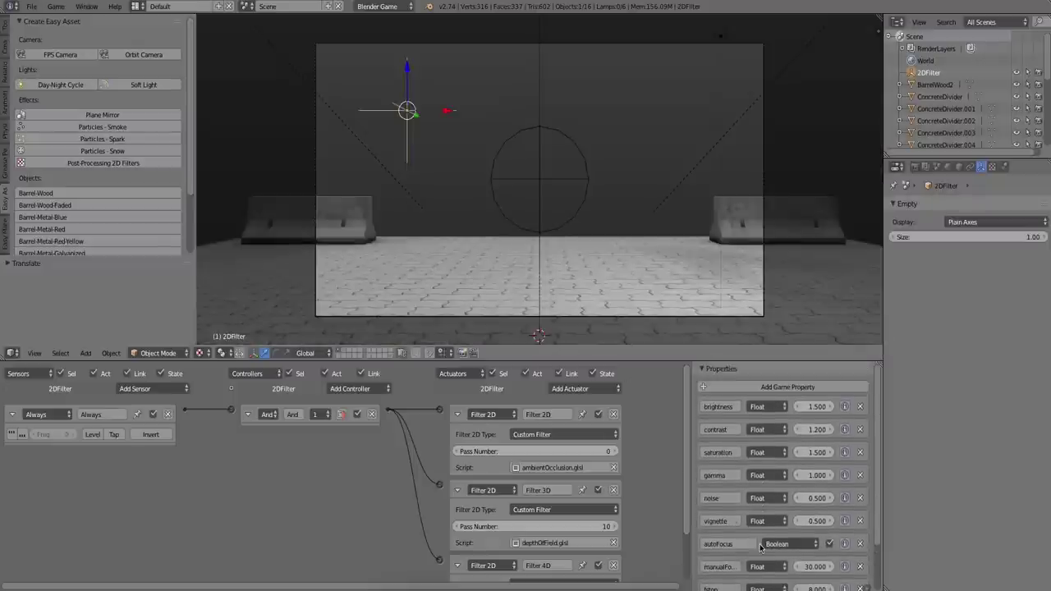
{"action": "scroll", "coordinate": [556, 507], "scroll_direction": "down", "scroll_amount": 2}
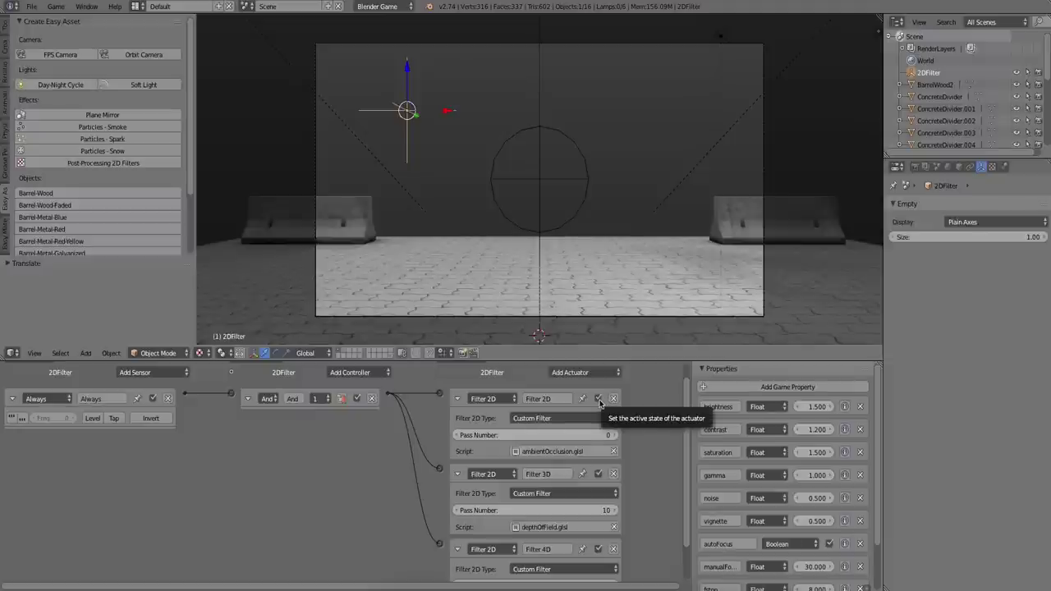
{"action": "left_click", "coordinate": [598, 399]}
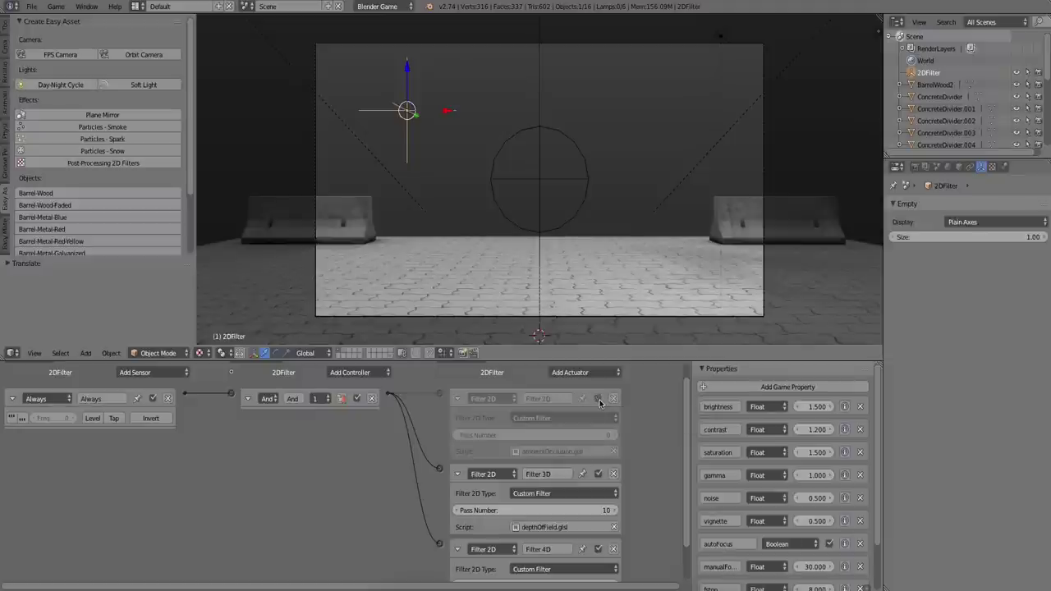
{"action": "left_click", "coordinate": [597, 474]}
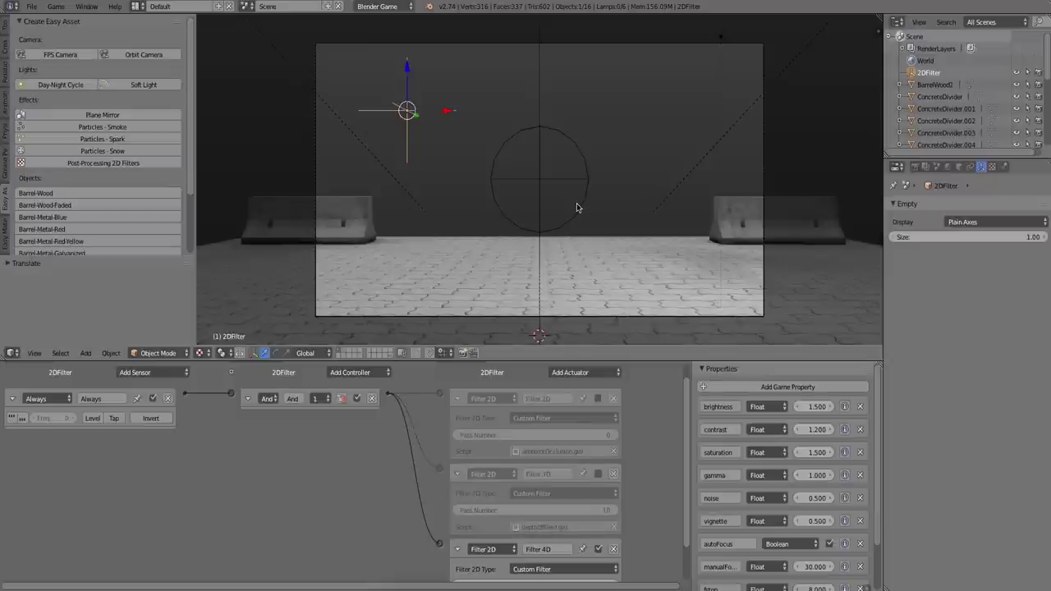
Test-run the game without those two filters, then select the GECamera.Orbit camera
{"action": "key", "text": "p"}
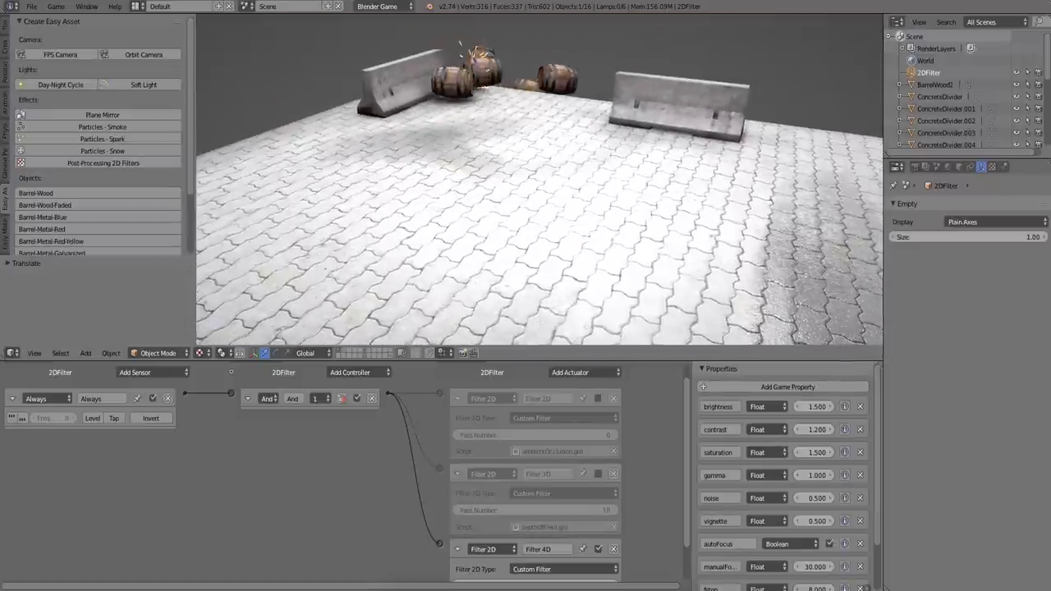
{"action": "key", "text": "Escape"}
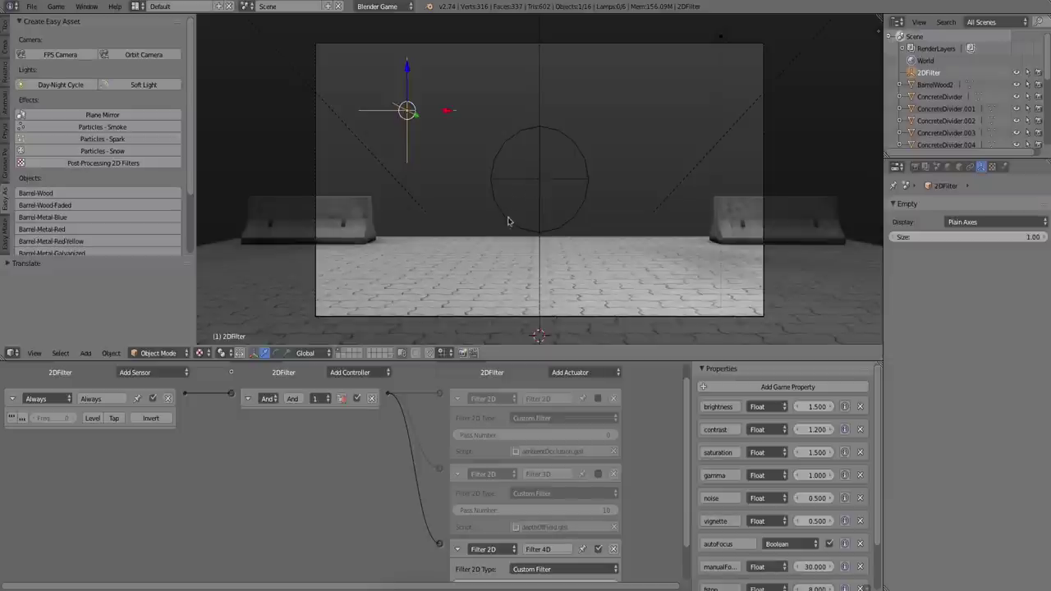
{"action": "left_click", "coordinate": [316, 162]}
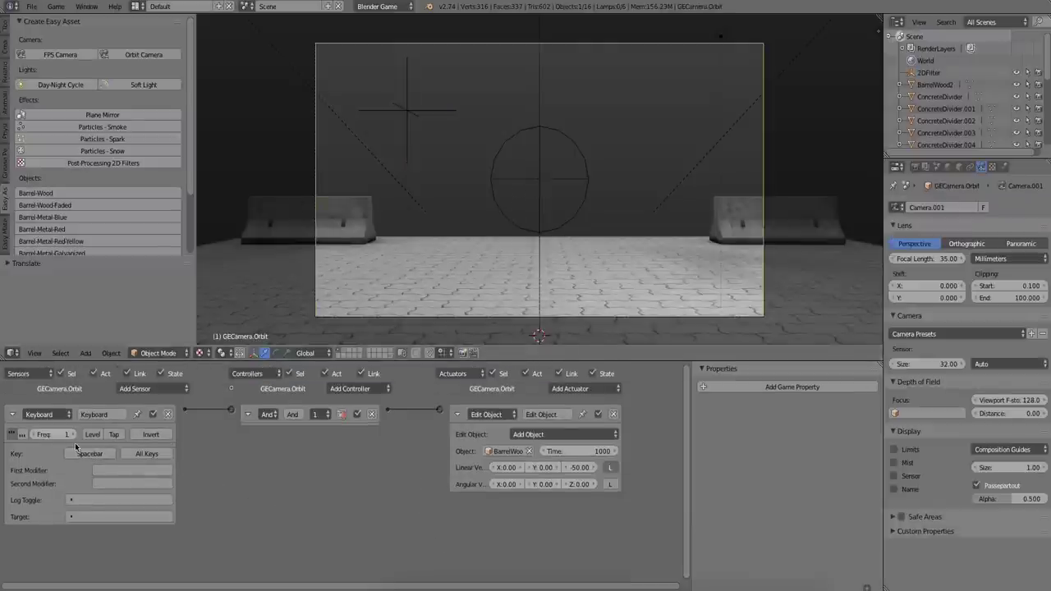
Maximize the 3D viewport and start the game in the enlarged view
{"action": "key", "text": "shift+space"}
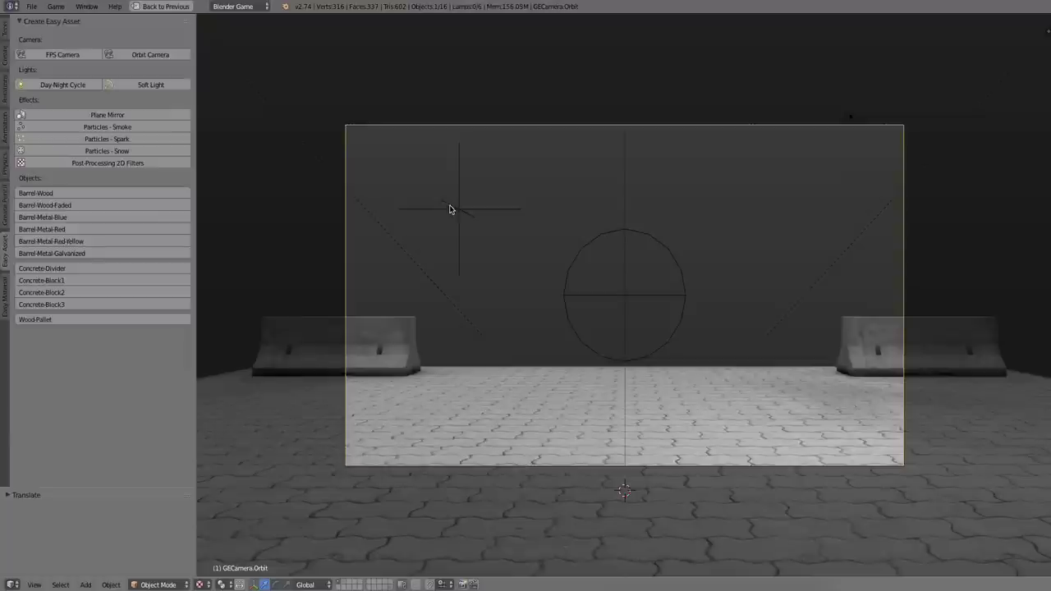
{"action": "key", "text": "p"}
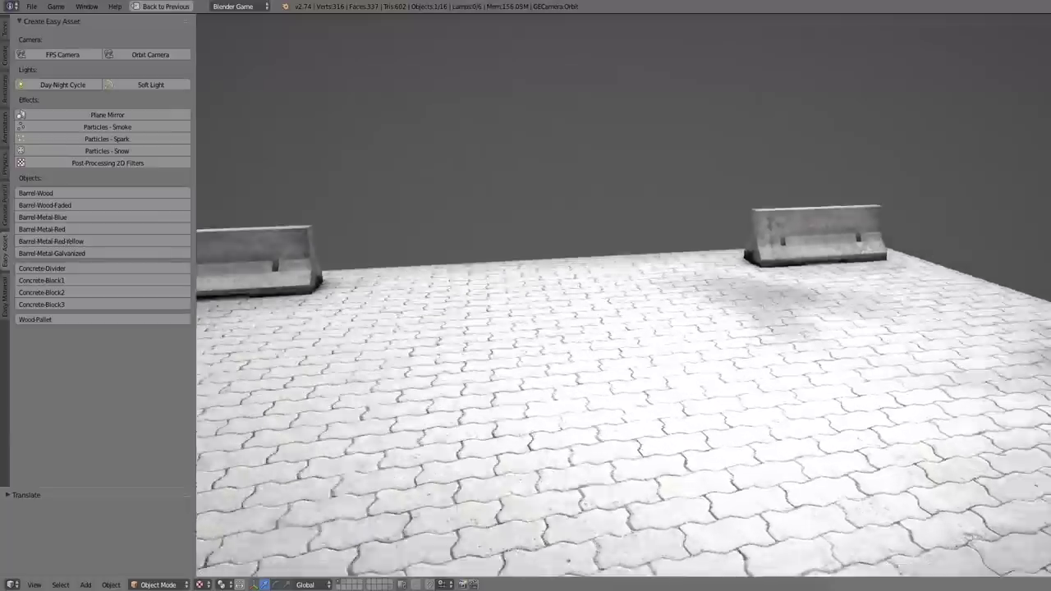